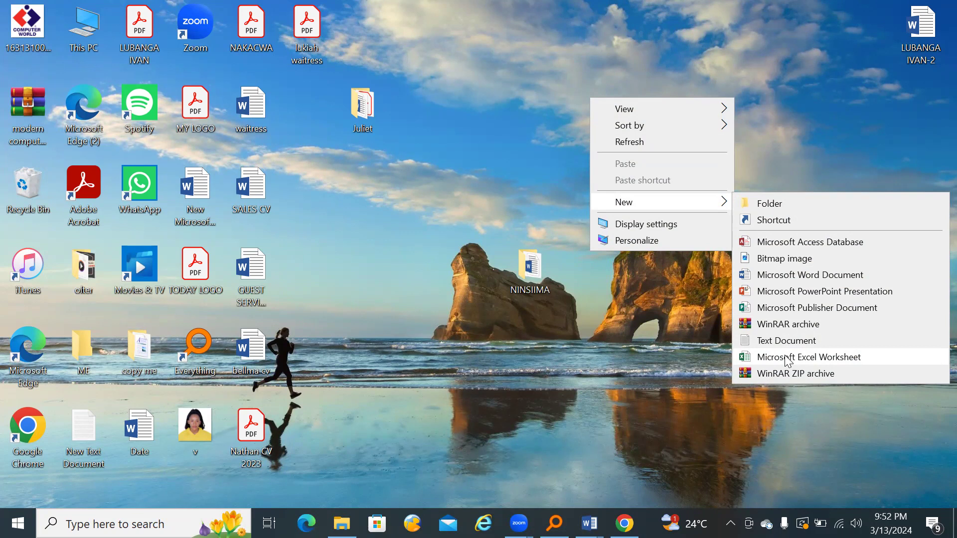
Step: Create a Microsoft Excel worksheet named OUR FIRST WORK on the desktop, open it and dismiss the activation wizard
click(788, 358)
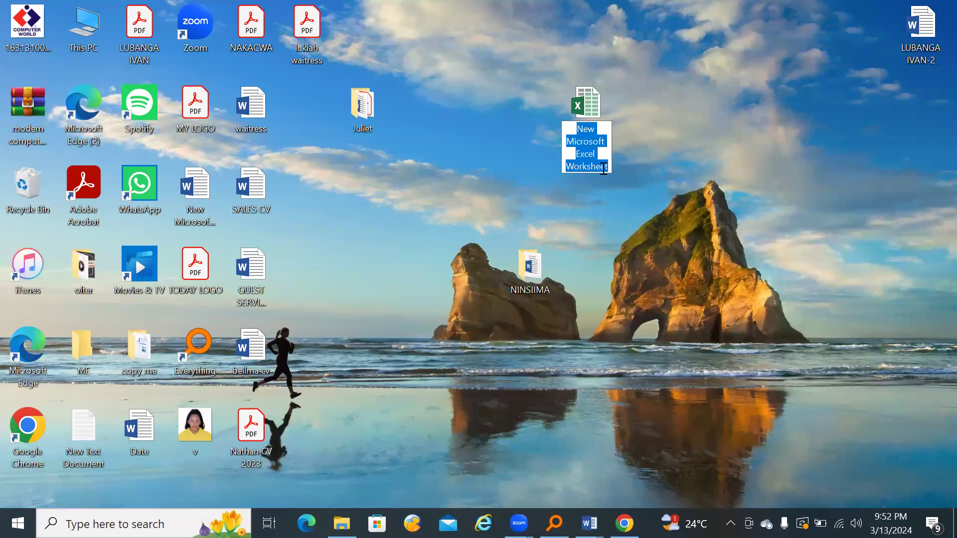
text(O)
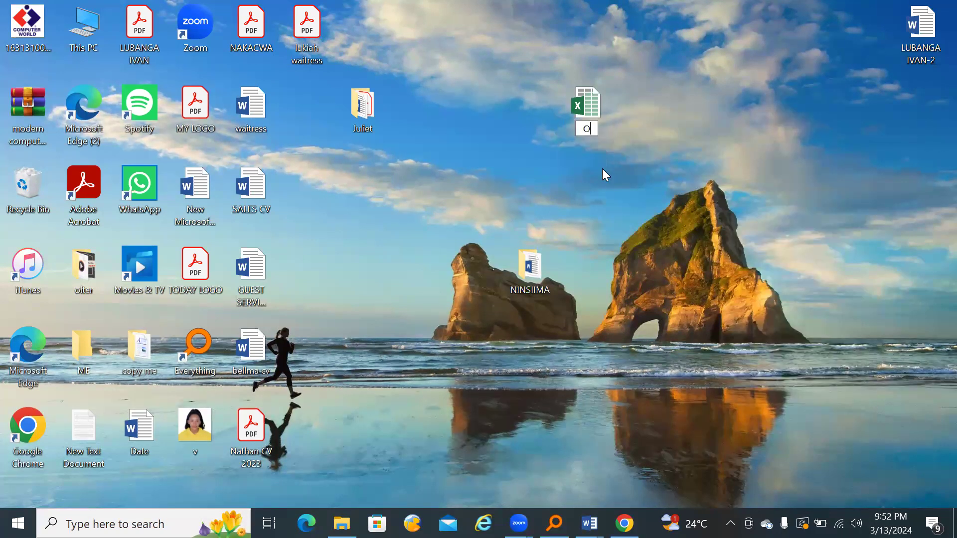
text(UR FIRST WORK)
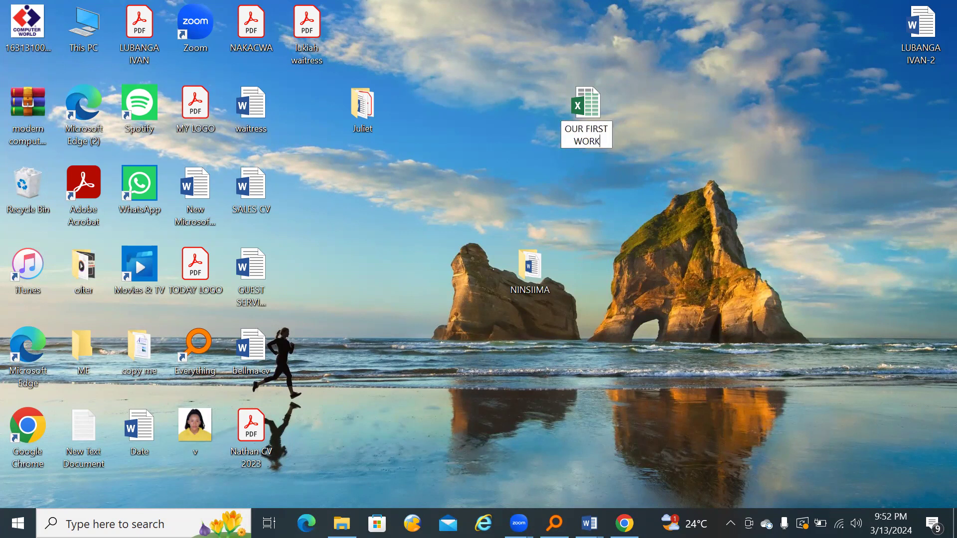
key(Return)
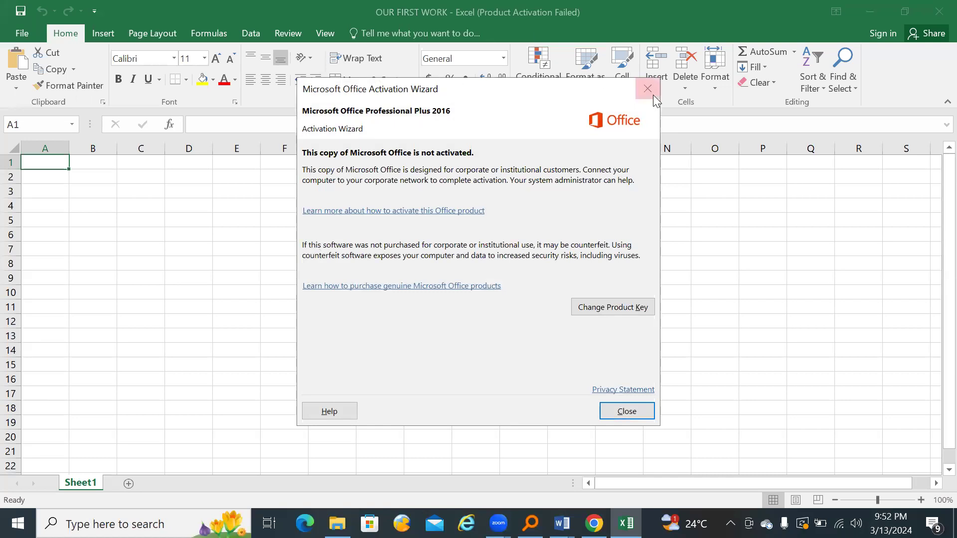
click(653, 96)
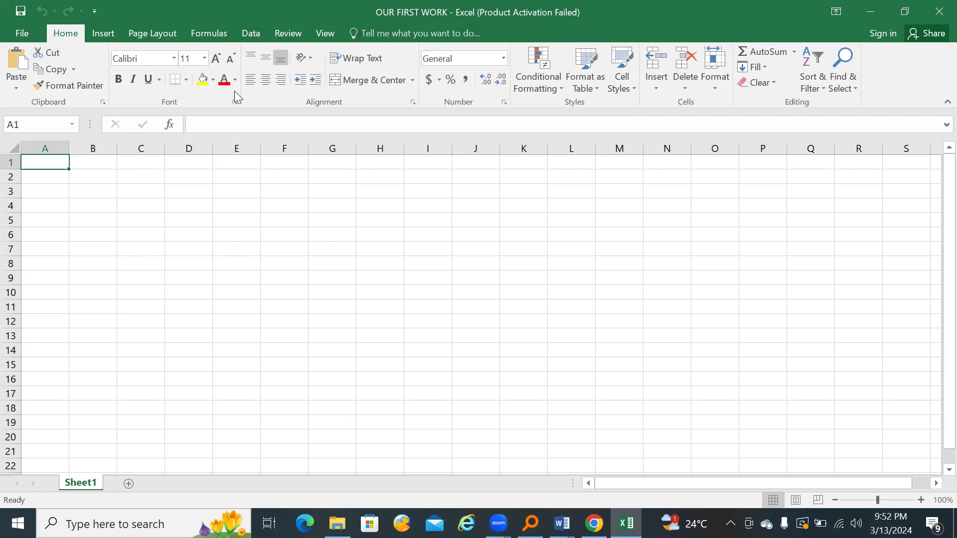
click(26, 34)
click(23, 32)
click(170, 217)
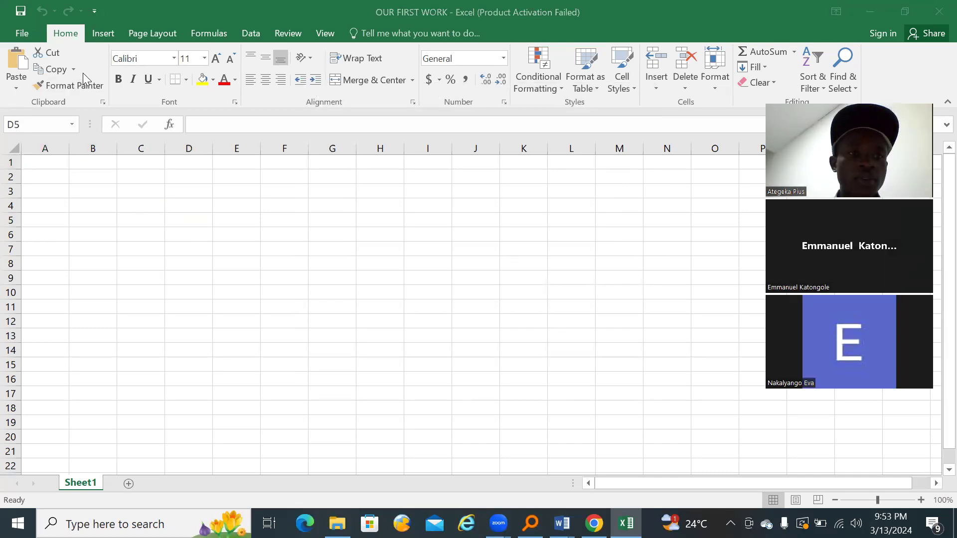
click(789, 11)
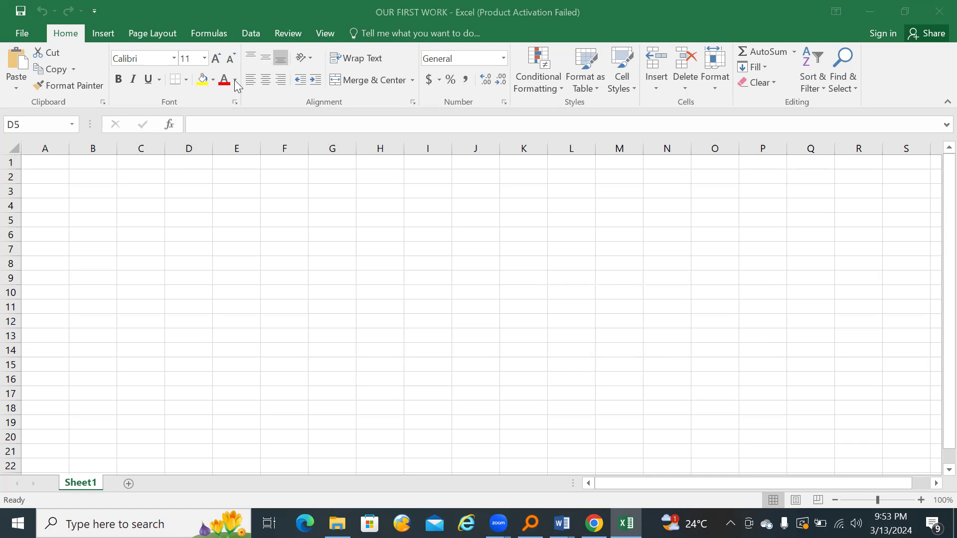
Step: Compare Excel's Insert commands with those of Document1 in Word and return to the OUR FIRST WORK workbook
click(111, 35)
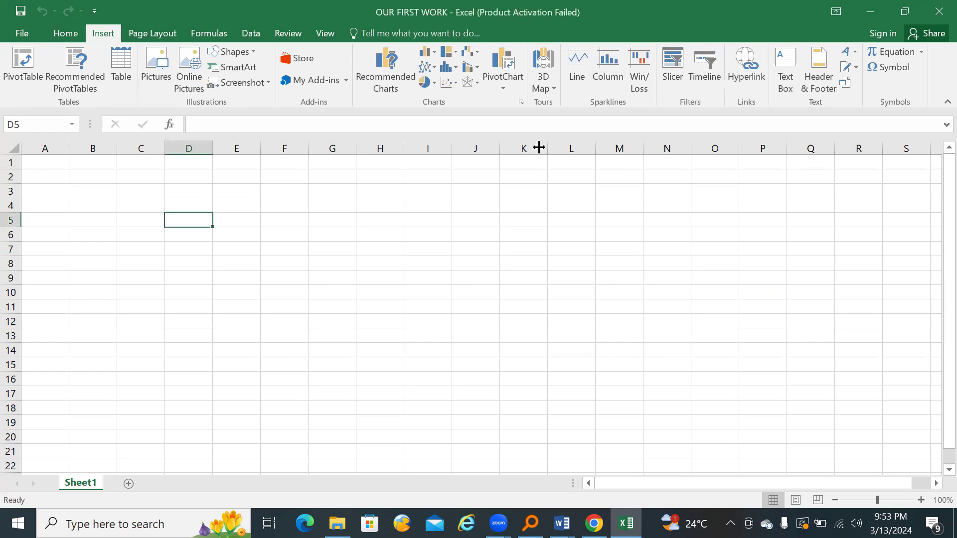
click(562, 523)
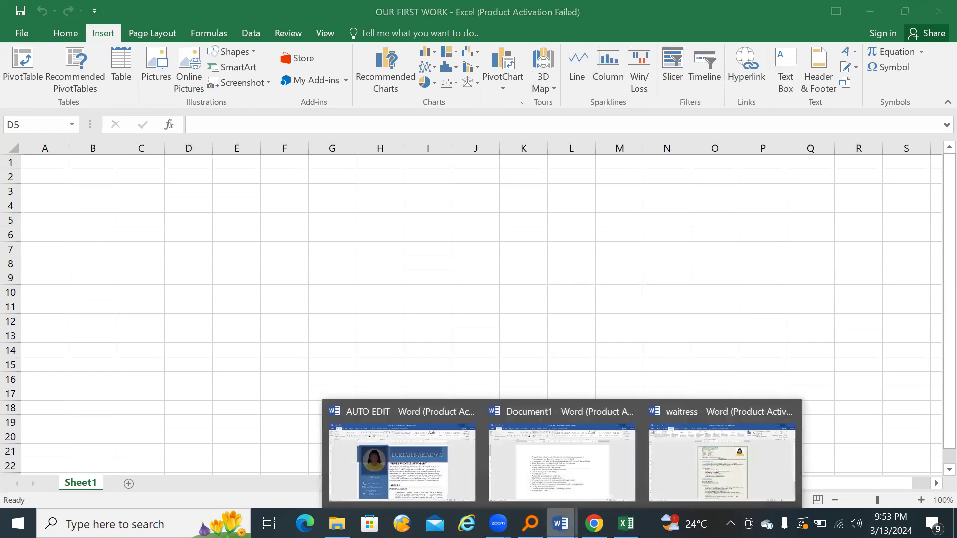
click(550, 472)
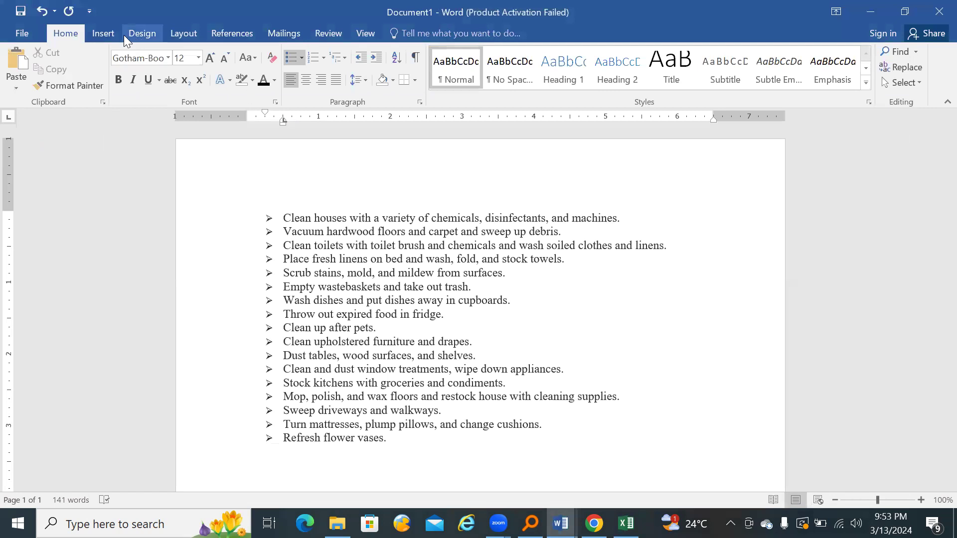
click(110, 33)
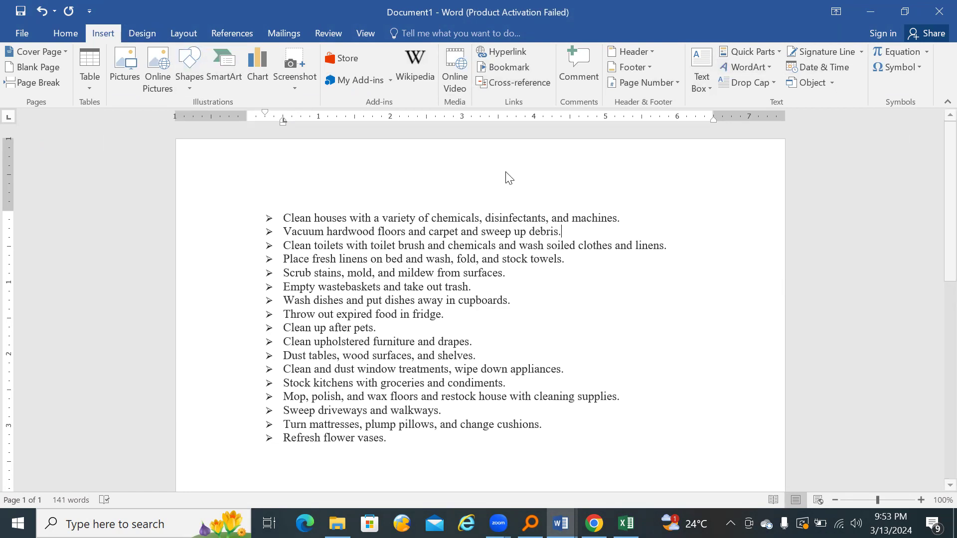
click(626, 523)
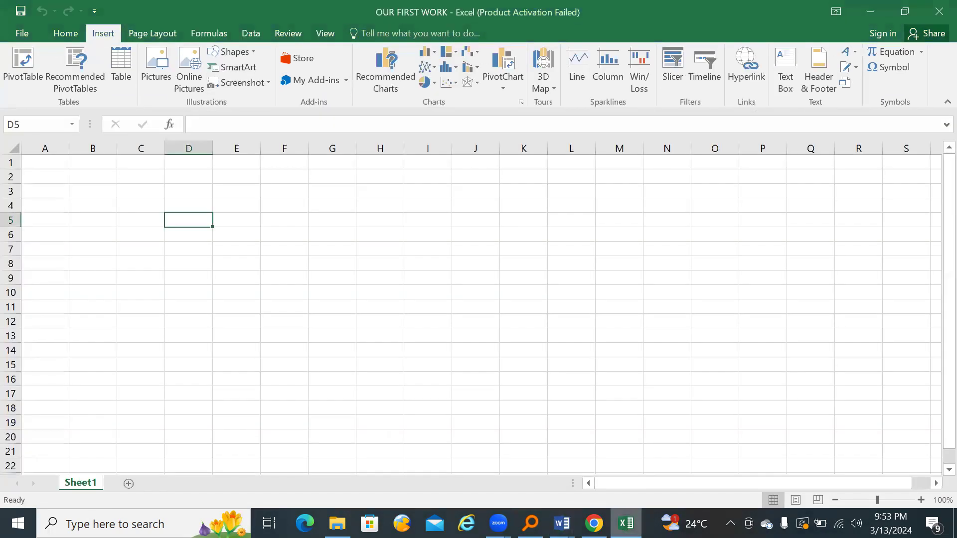
Step: Examine the Page Layout, Formulas, Data, Review and View commands and return to the Home commands
click(153, 33)
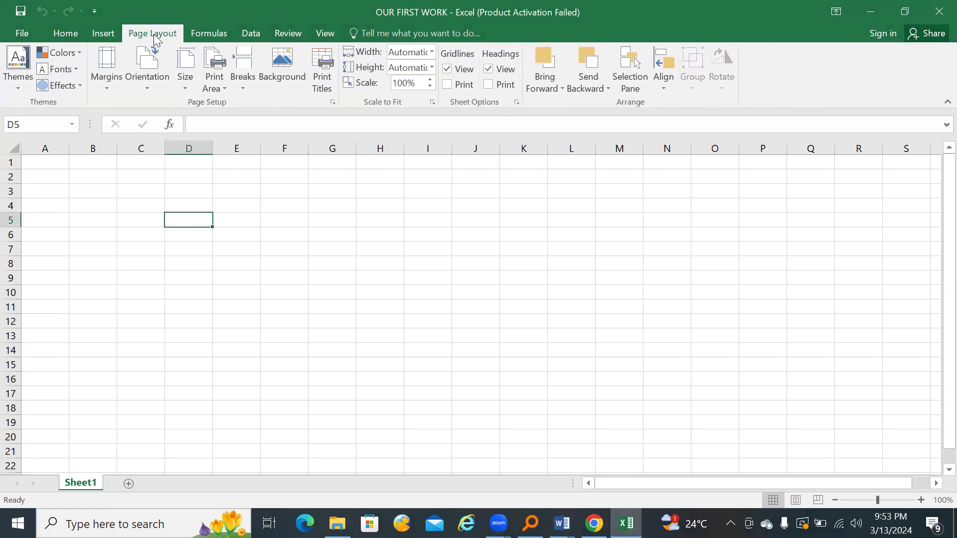
click(210, 31)
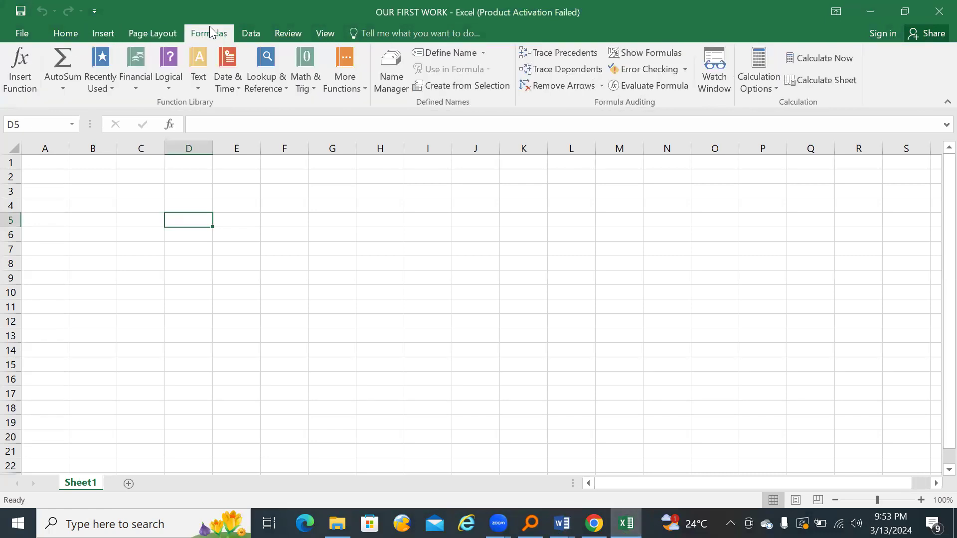
click(254, 39)
click(278, 37)
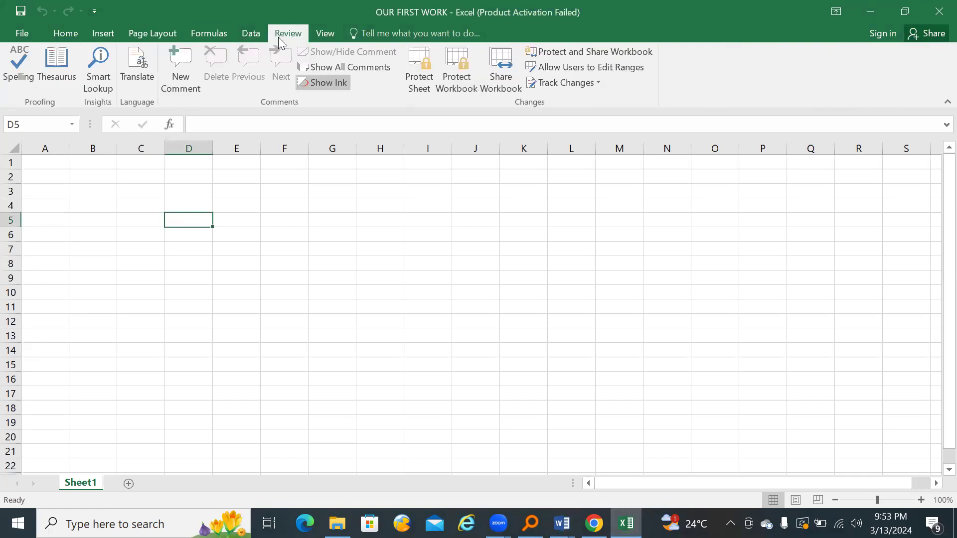
click(321, 33)
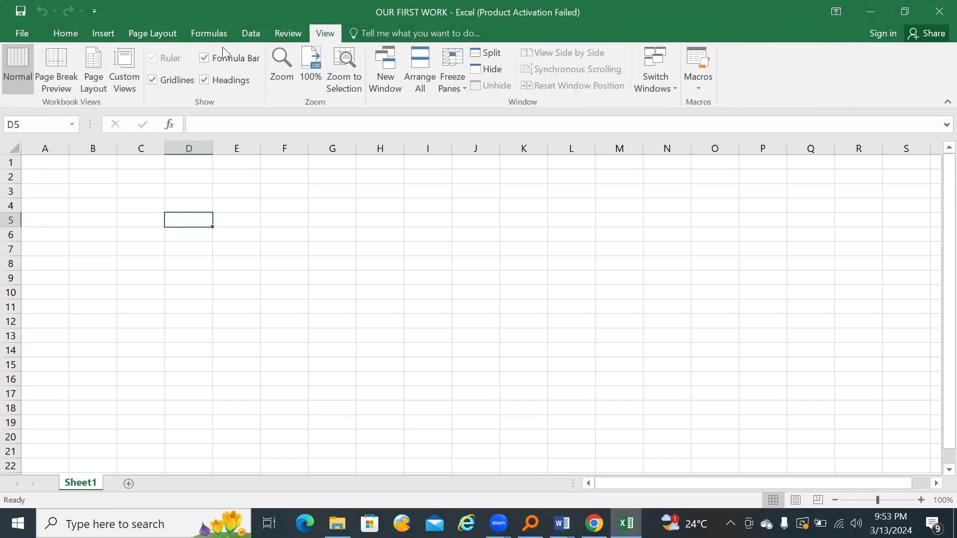
click(63, 34)
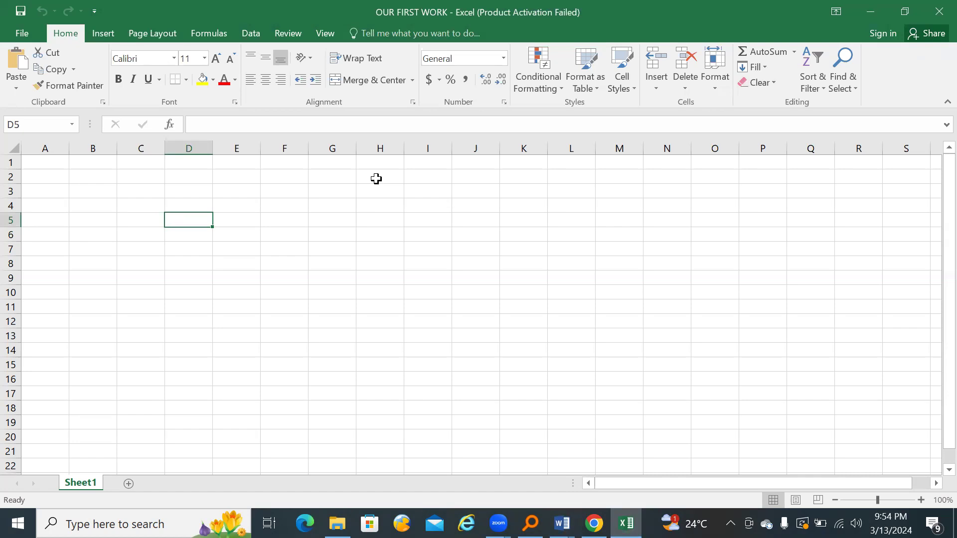
Step: Try out All Borders on the cell range A1:E12 and undo it
key(ctrl+n)
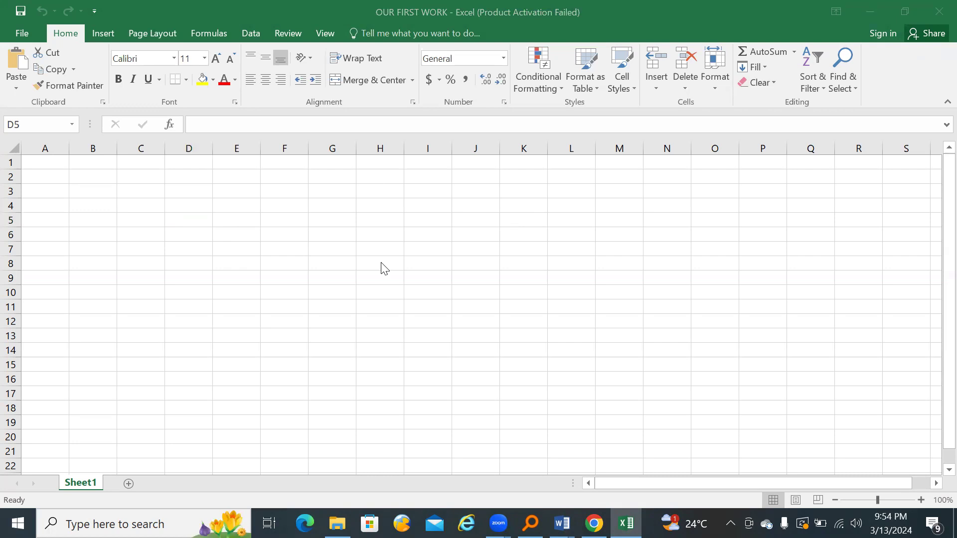
click(55, 159)
click(56, 160)
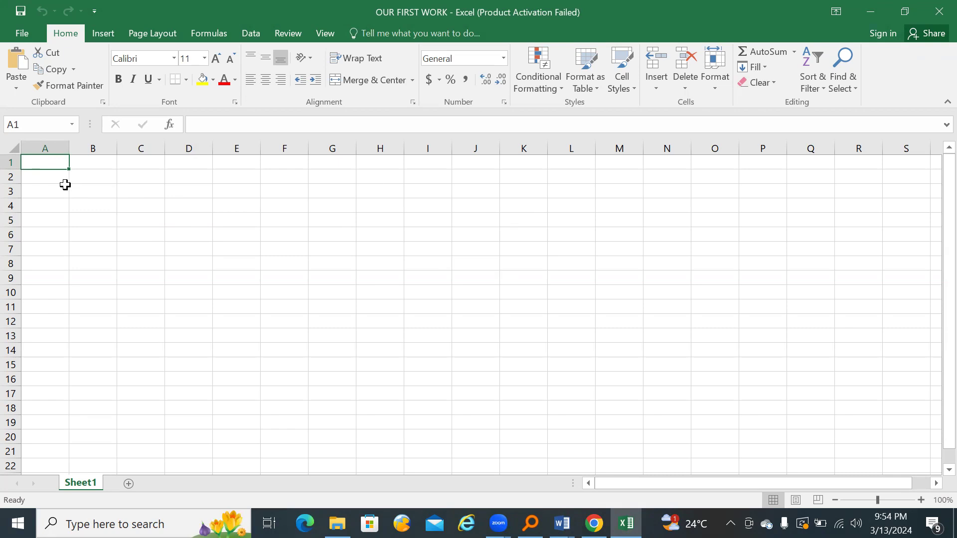
drag(62, 168, 231, 321)
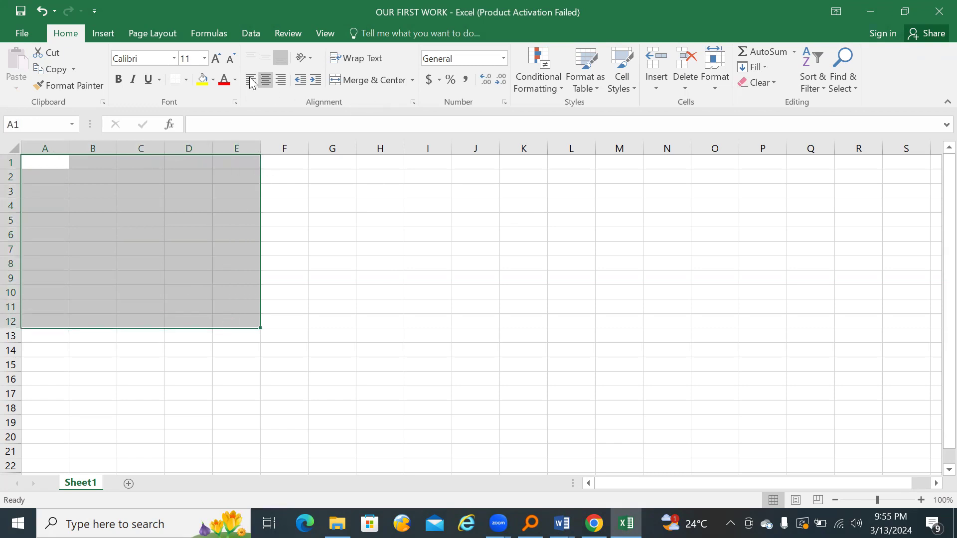
click(186, 80)
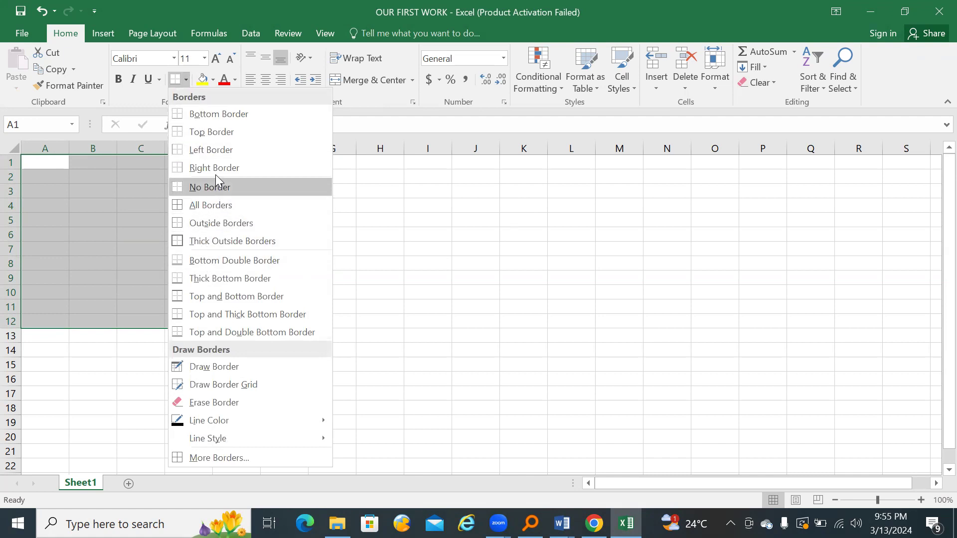
click(217, 203)
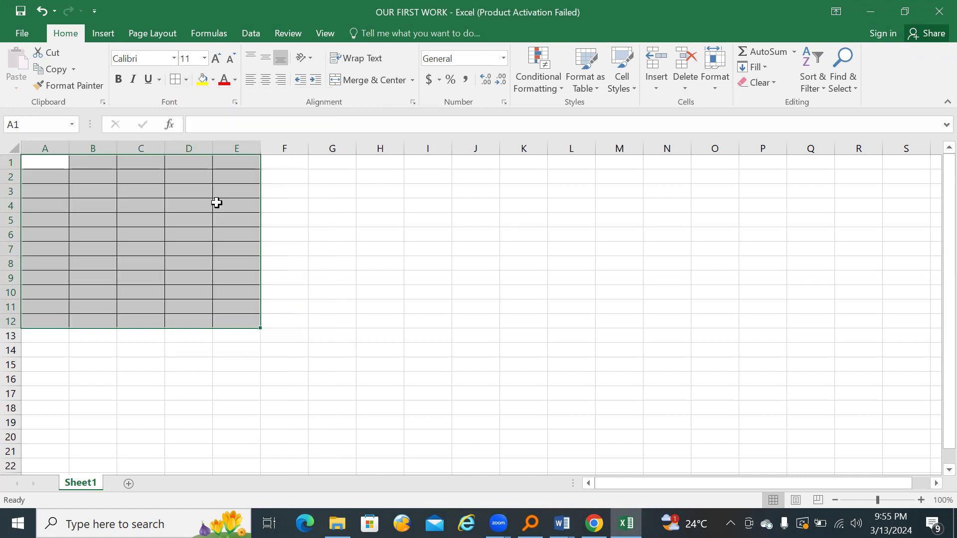
click(352, 237)
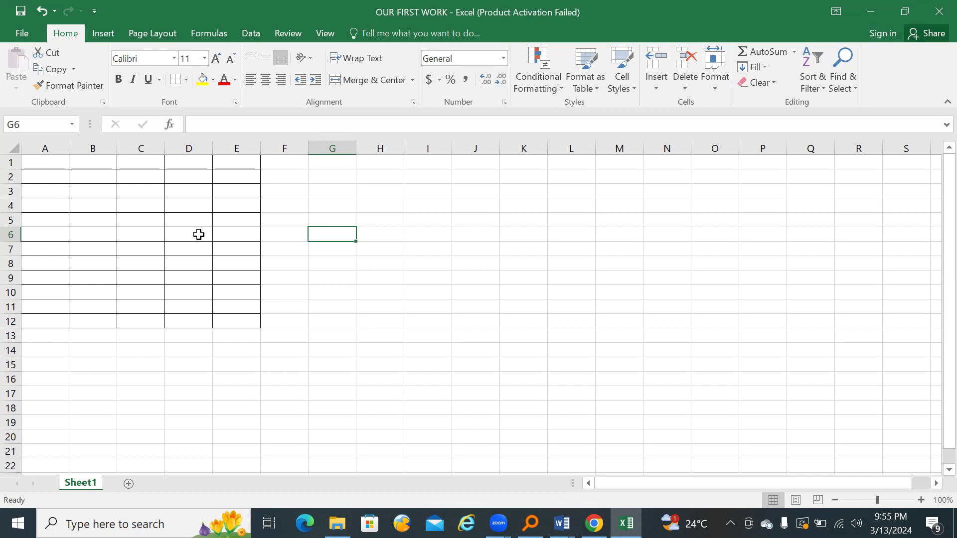
key(ctrl+z)
click(281, 230)
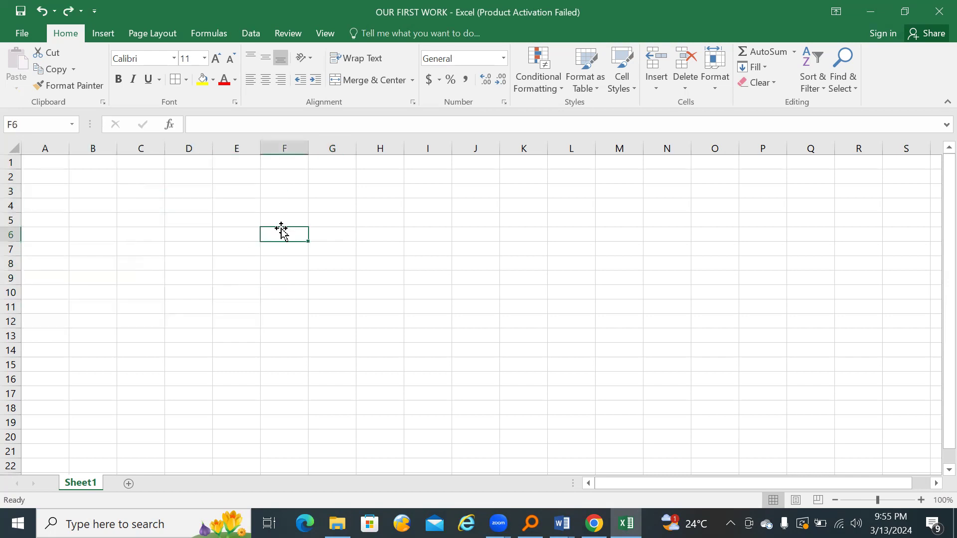
Step: Examine the cell addresses in the Name Box for cells A1 to A4, G1, G5, G6 and F4
click(58, 161)
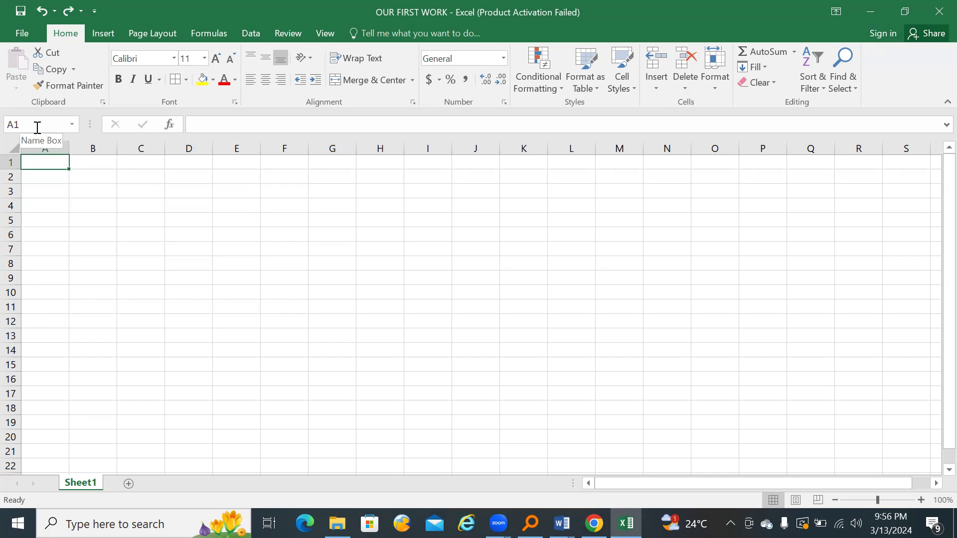
click(41, 180)
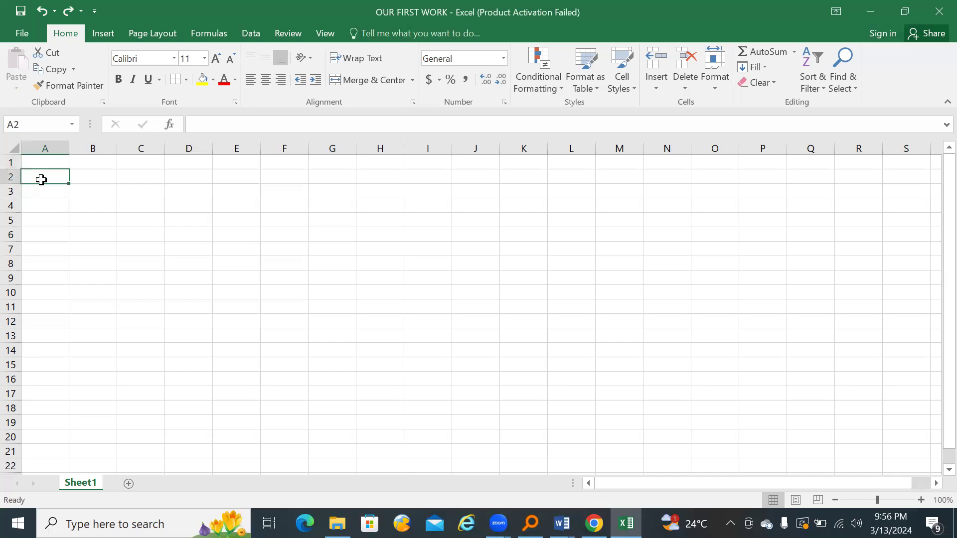
click(40, 189)
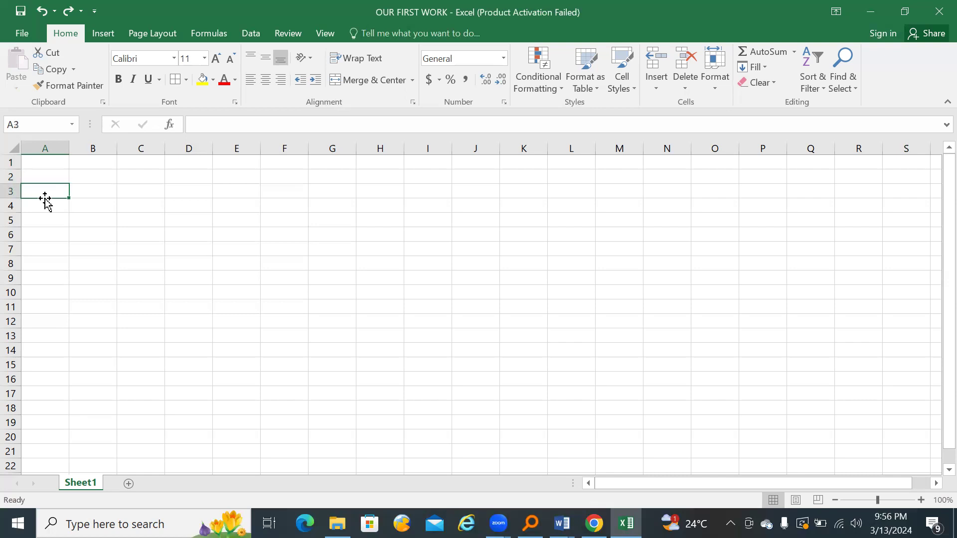
click(46, 205)
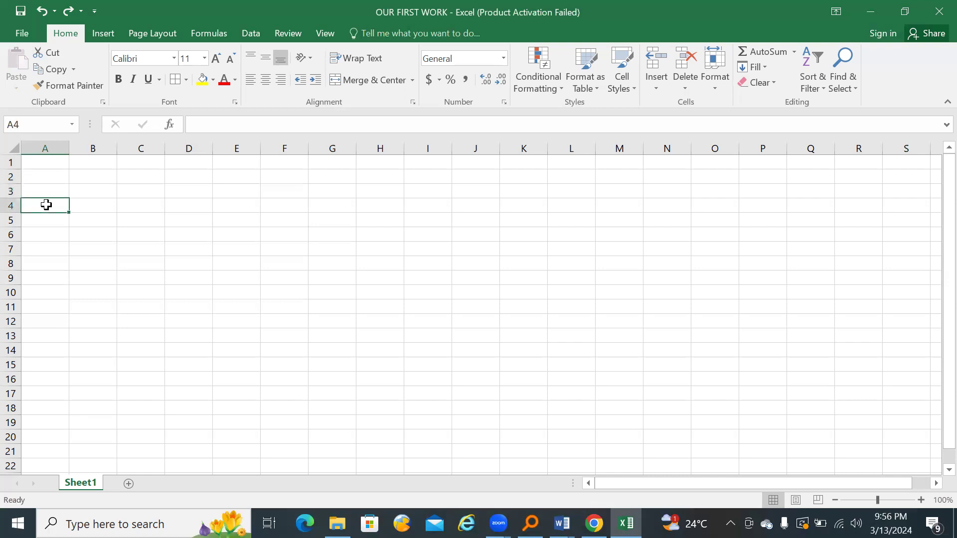
click(332, 160)
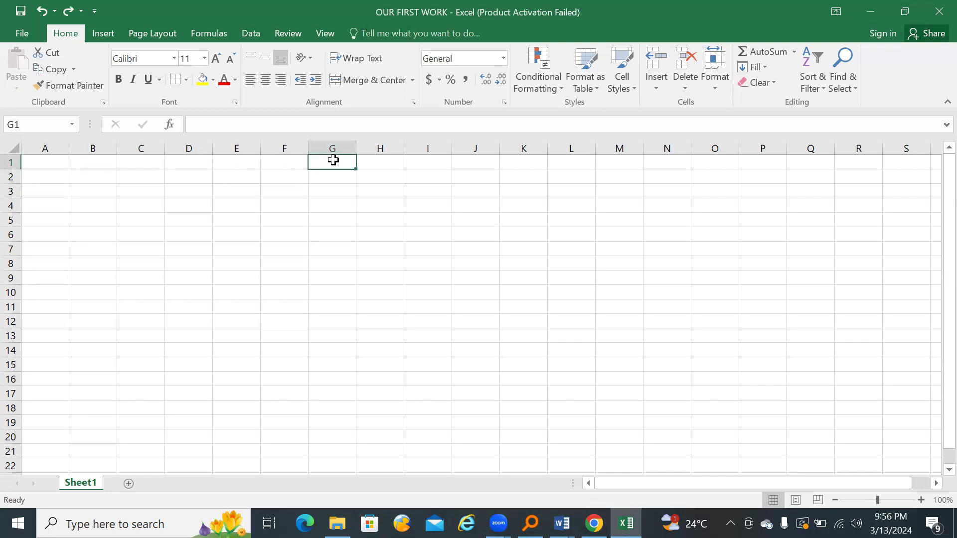
click(343, 224)
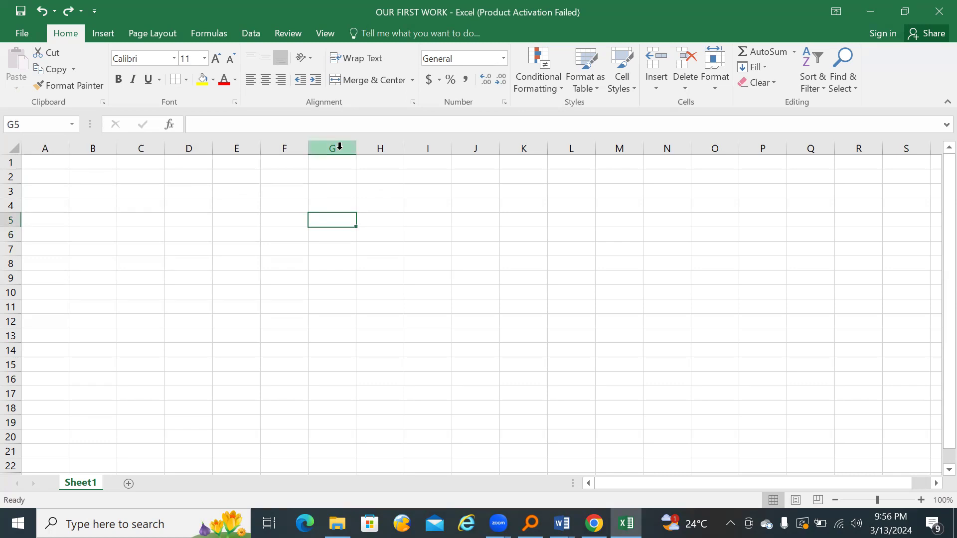
click(348, 234)
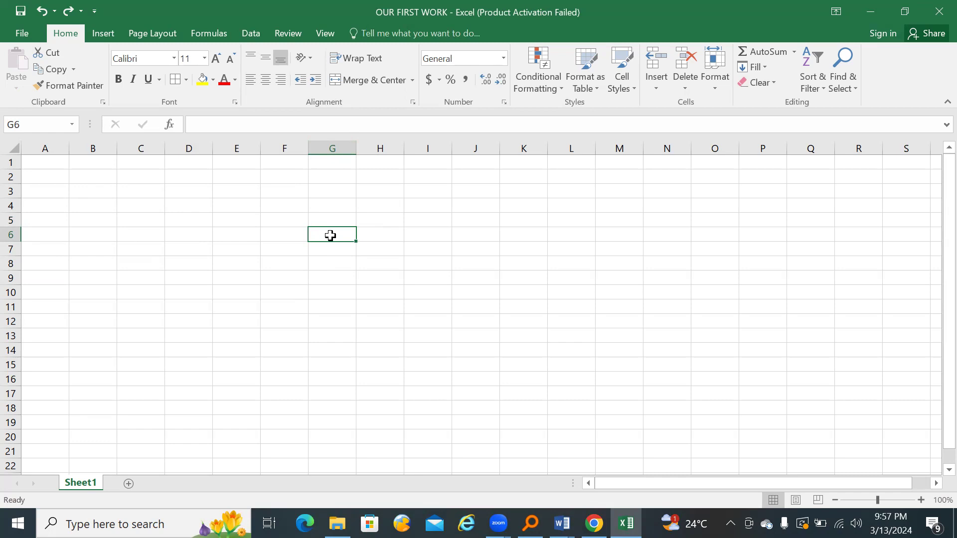
click(285, 211)
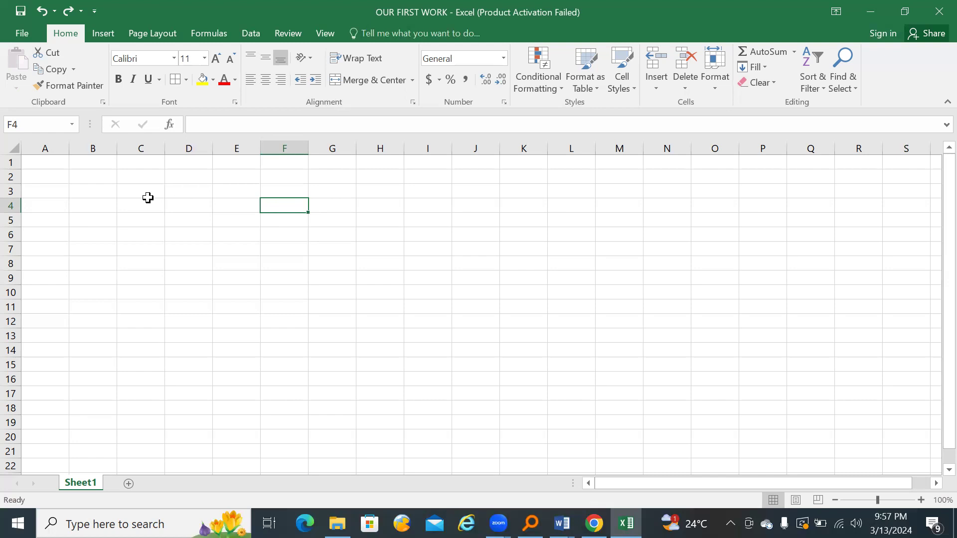
Step: Select all of column A and all of row 1 in turn to compare them, ending on column A
click(46, 148)
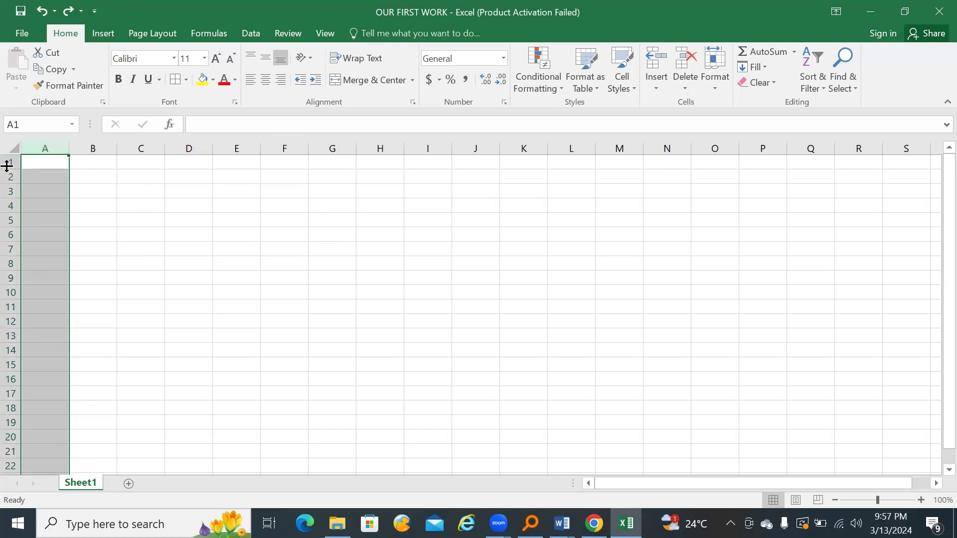
click(11, 163)
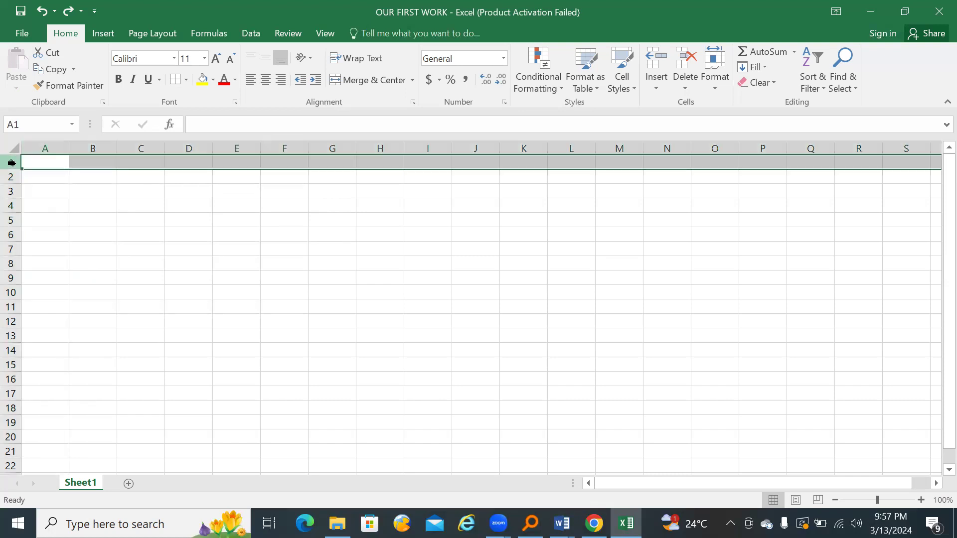
click(44, 146)
click(11, 160)
click(42, 147)
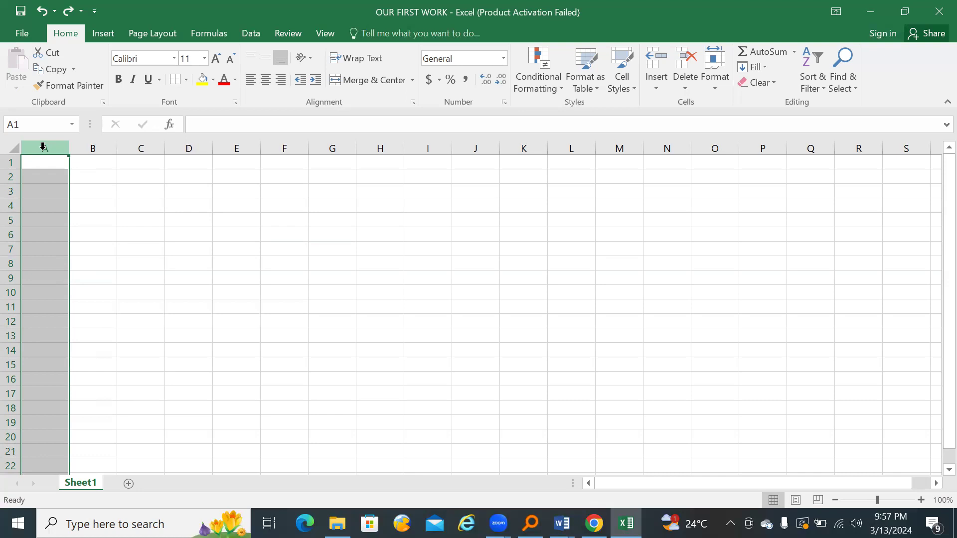
click(42, 161)
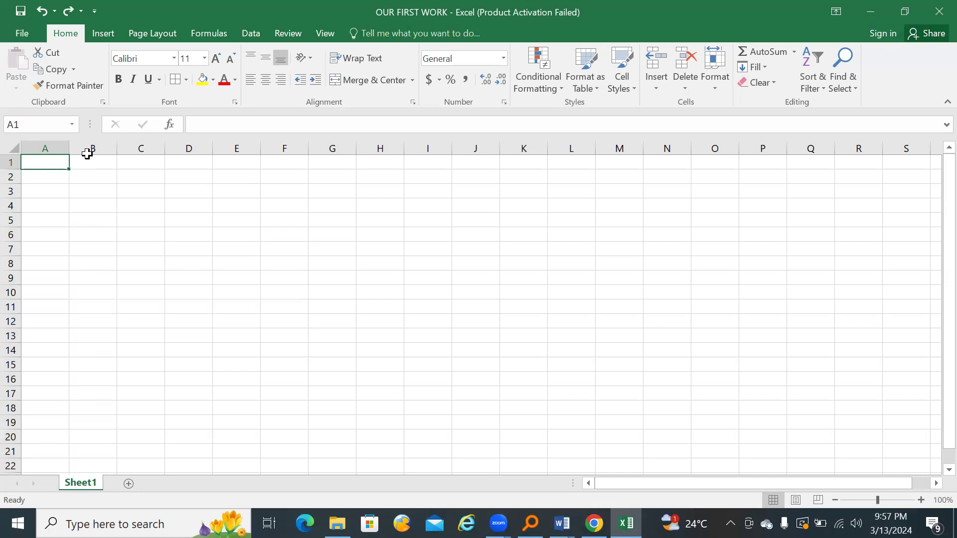
click(717, 164)
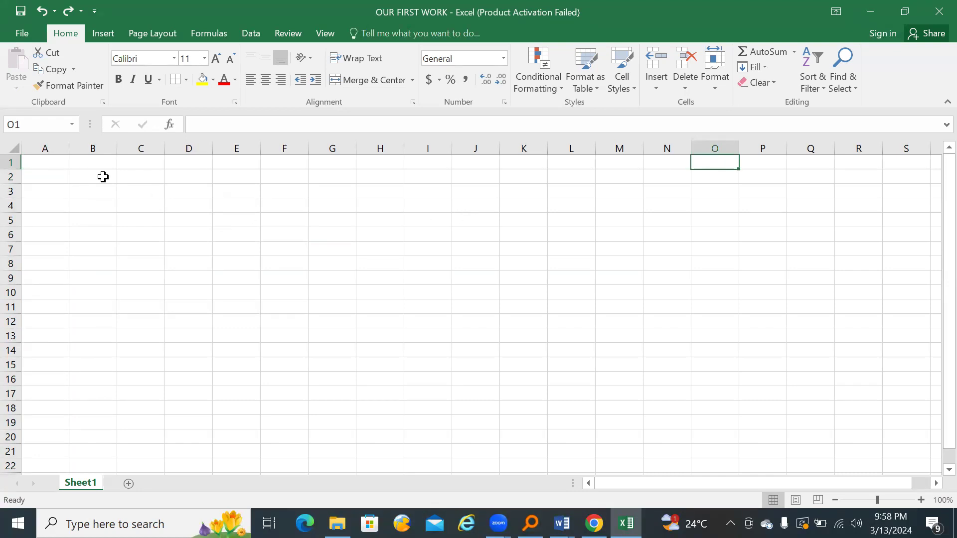
click(52, 162)
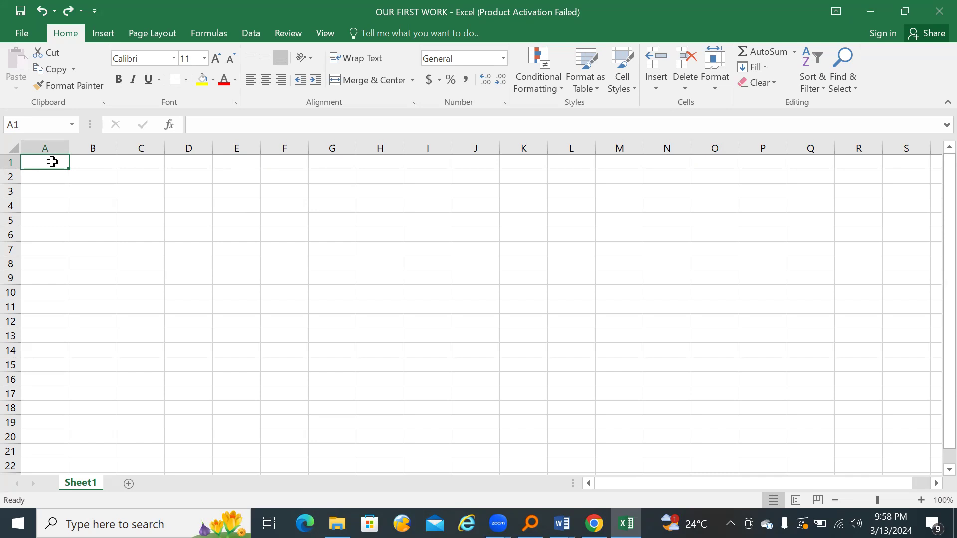
Step: Enter ADDITON, SUB and MULTIPLICATION in cells K2 to K4
click(513, 173)
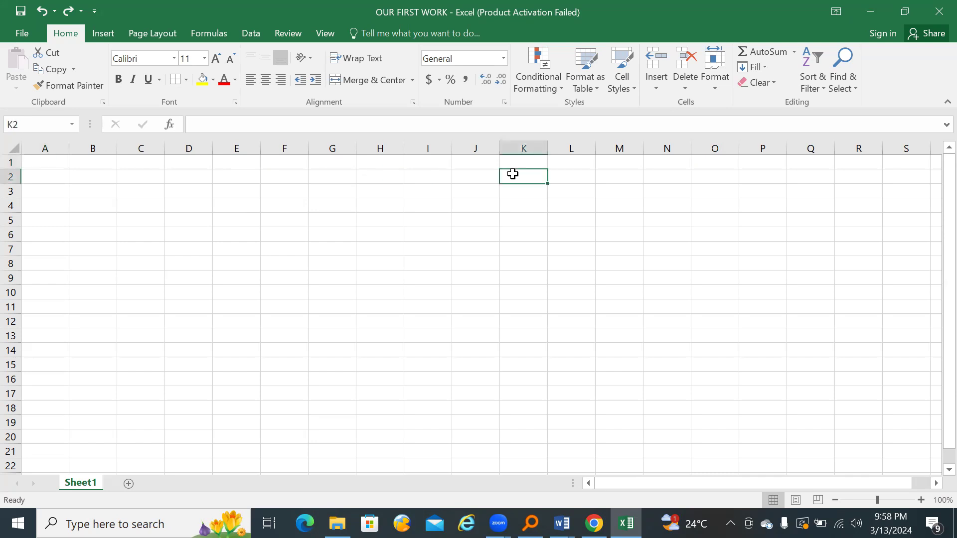
text(ADDITONA)
key(BackSpace)
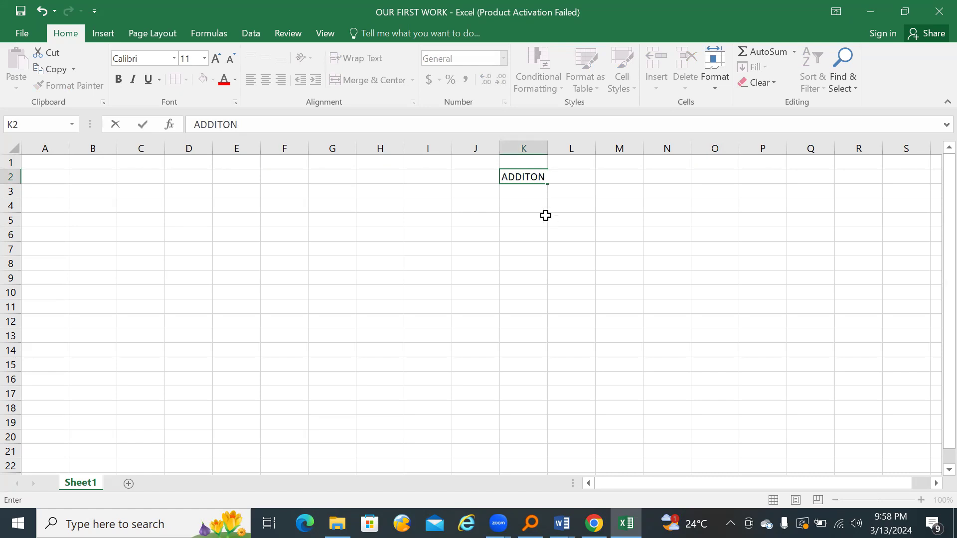
click(523, 195)
text(SUB)
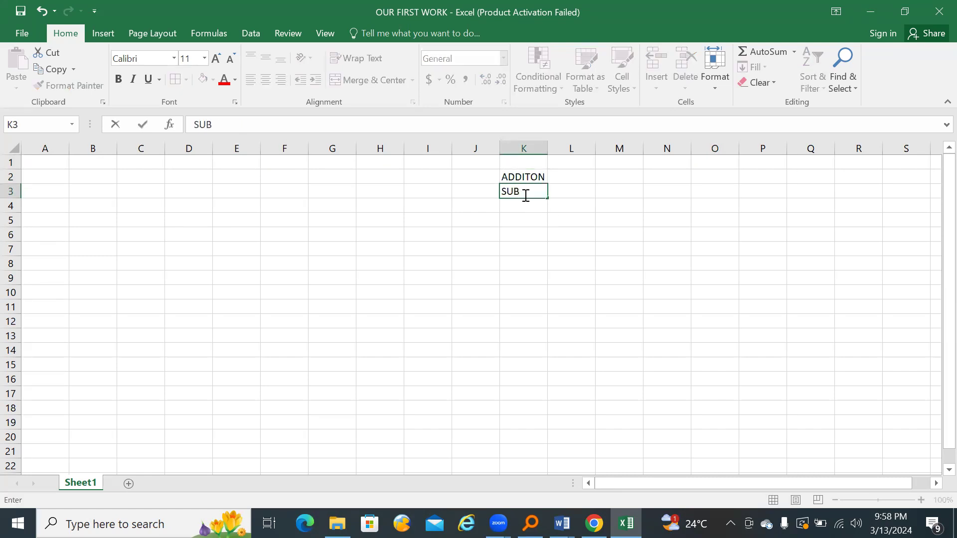
key(Return)
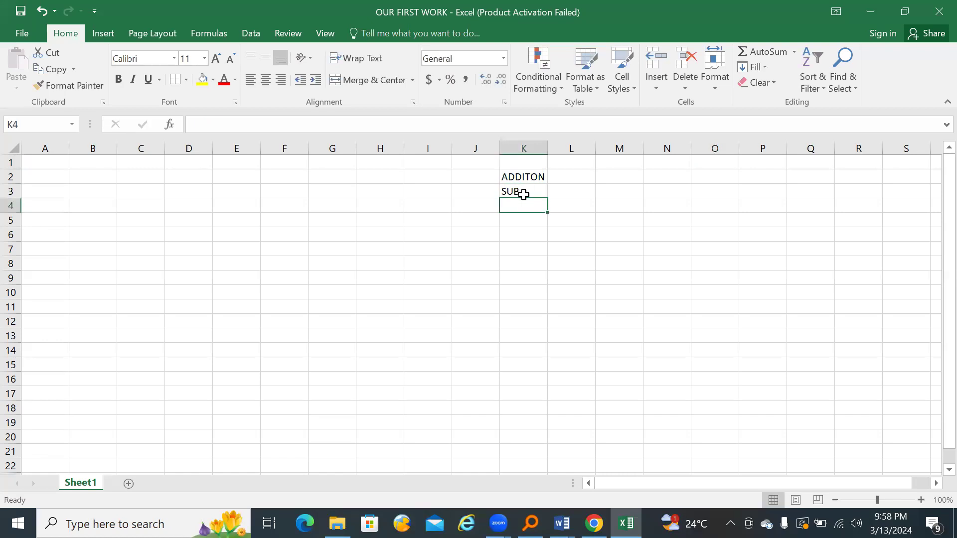
text(MULTIP)
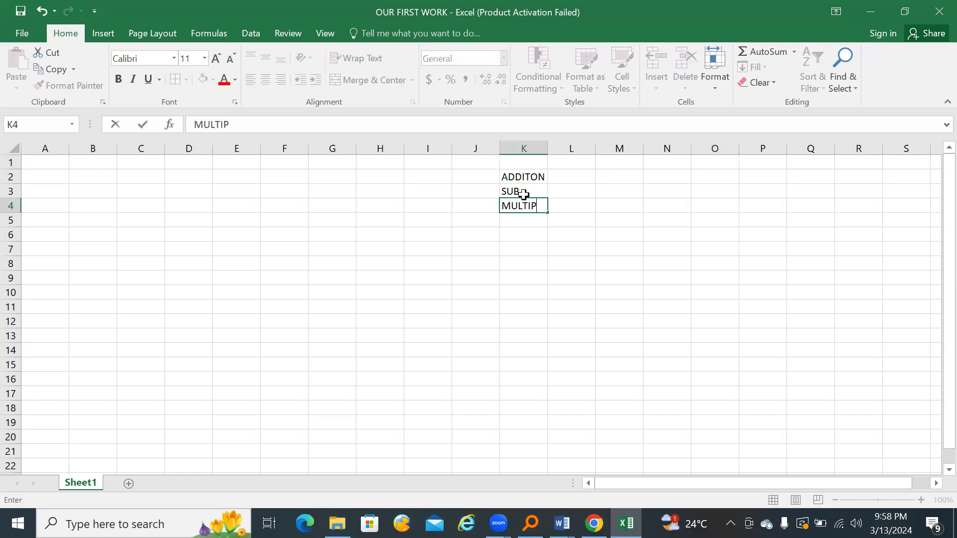
text(LICATION)
Step: Continue the list in cells K5 to K7 with DIVISION, LOGIC and AND MANY MORE
click(517, 222)
text(DI)
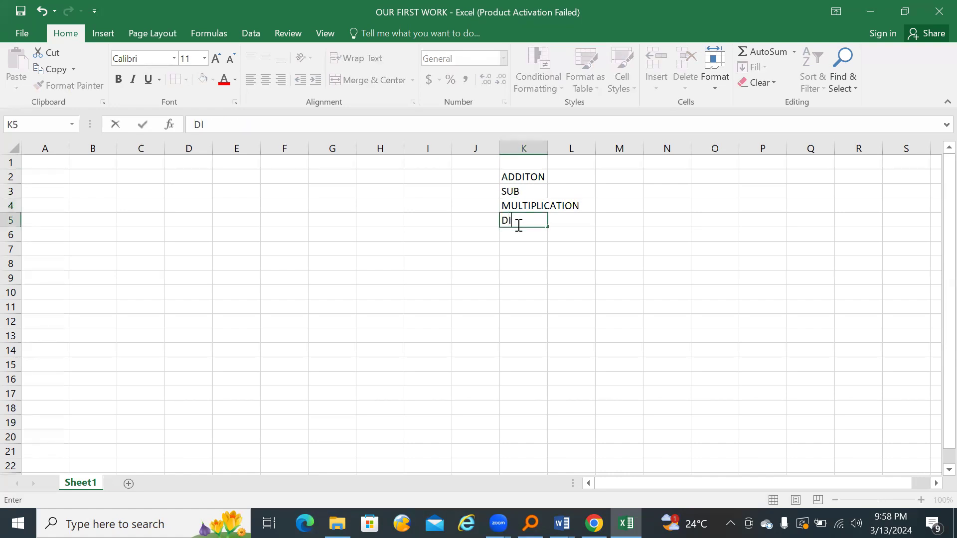
text(VISION)
click(516, 233)
text(LOGIC)
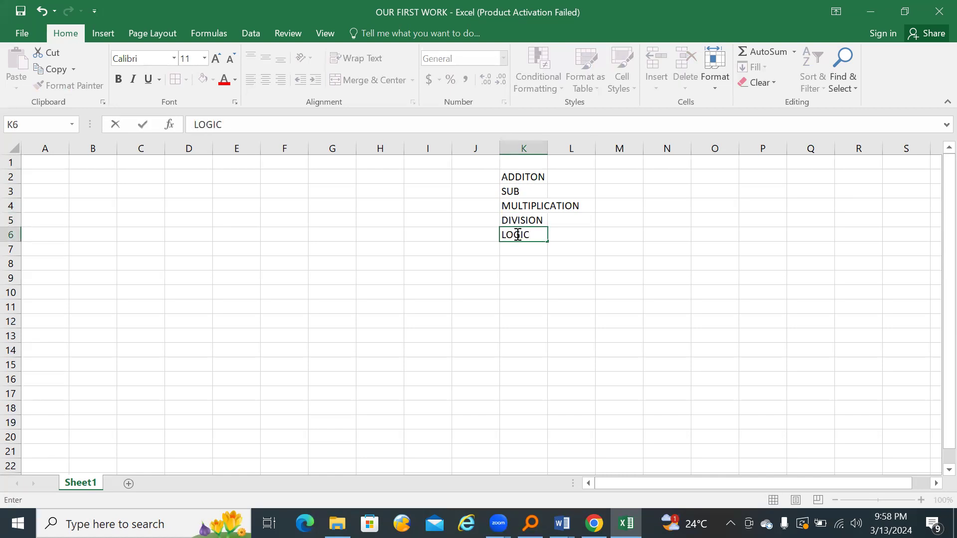
click(508, 247)
text(AND MANY)
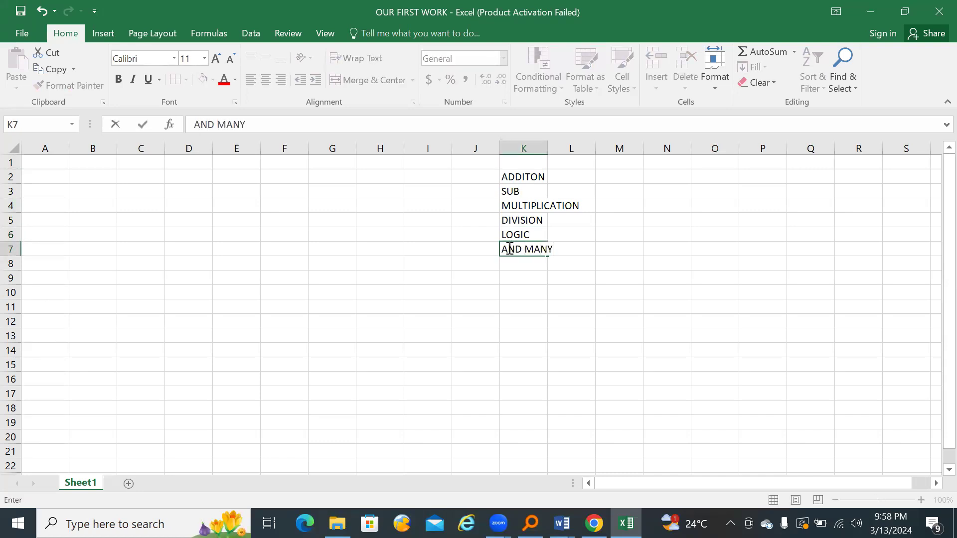
text( MORE)
Step: Go through the list entries in cells K2 to K7 one by one
click(526, 177)
click(524, 190)
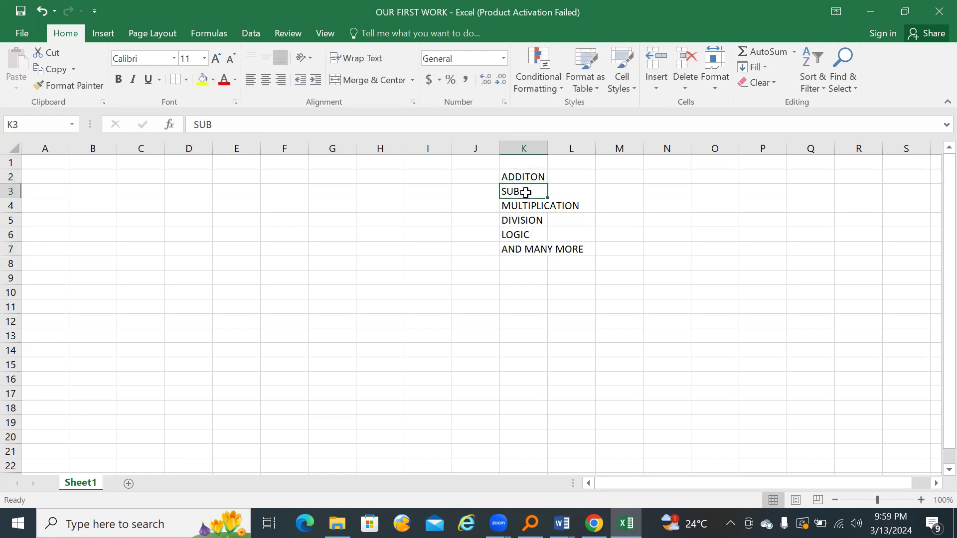
click(526, 205)
click(528, 217)
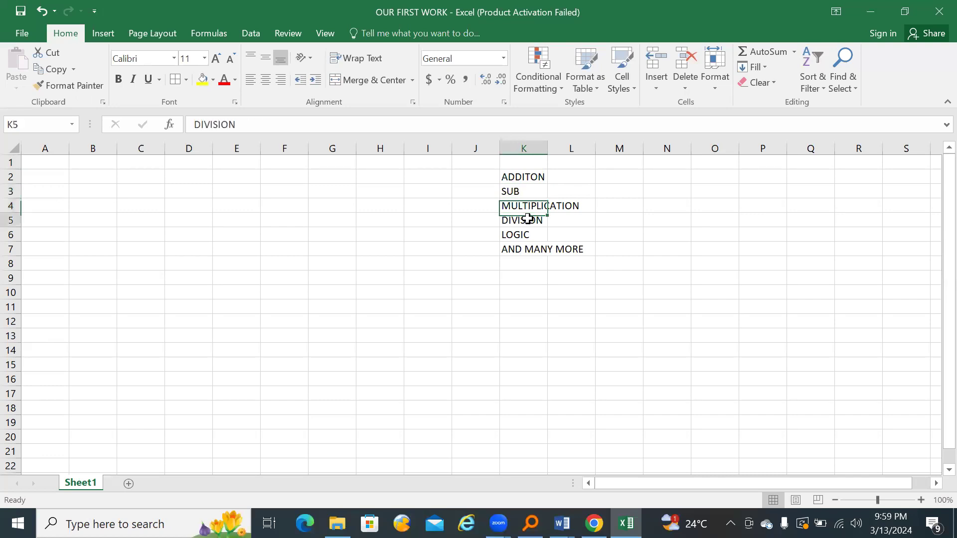
click(522, 236)
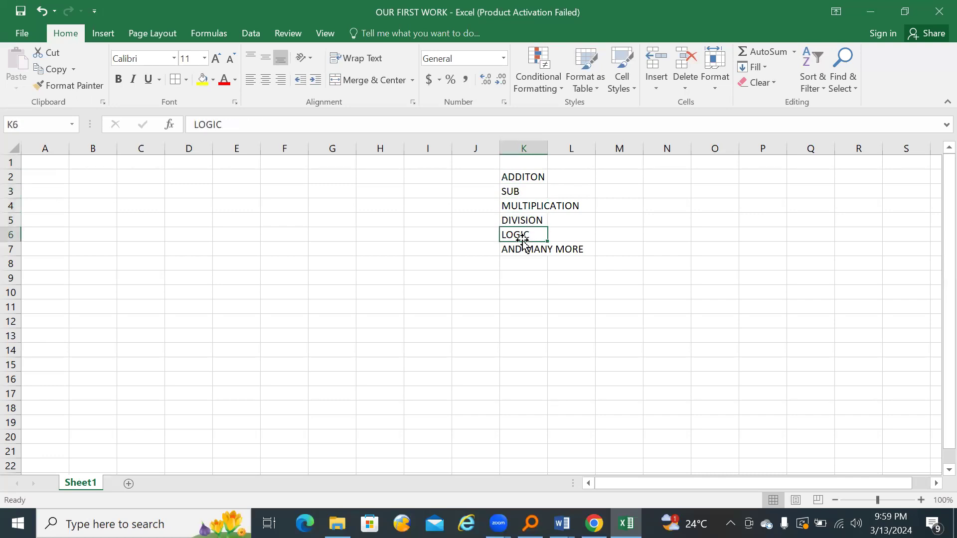
click(515, 245)
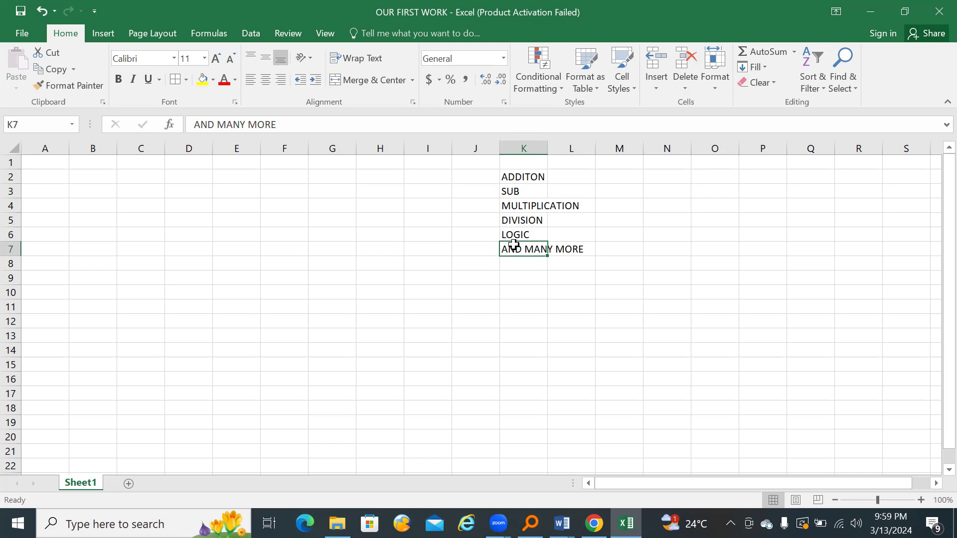
Step: Enter the title MODERN COMPUTER WORLD UG CLASS MARKS in cell A1
click(46, 160)
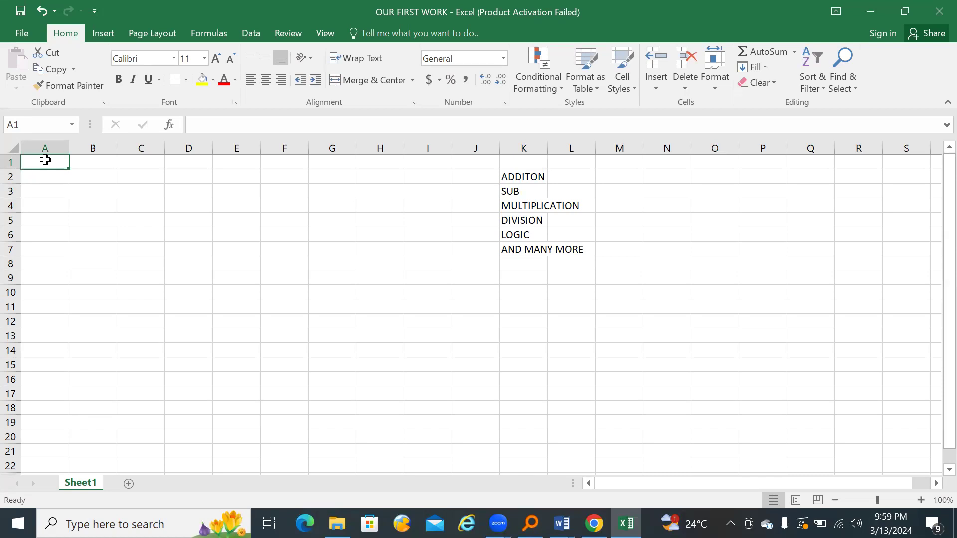
text(MODERN COMPUTER WORLD UG)
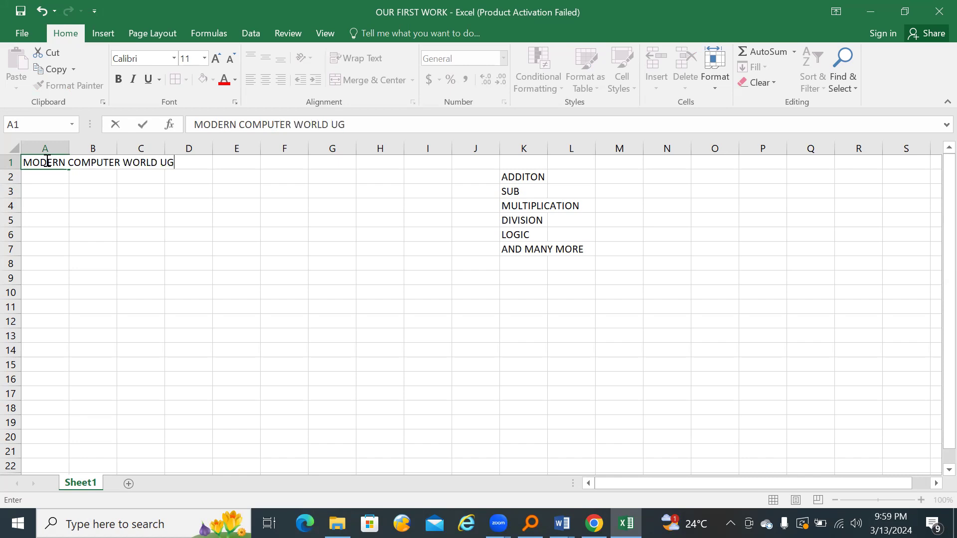
text( CLASS MARKS)
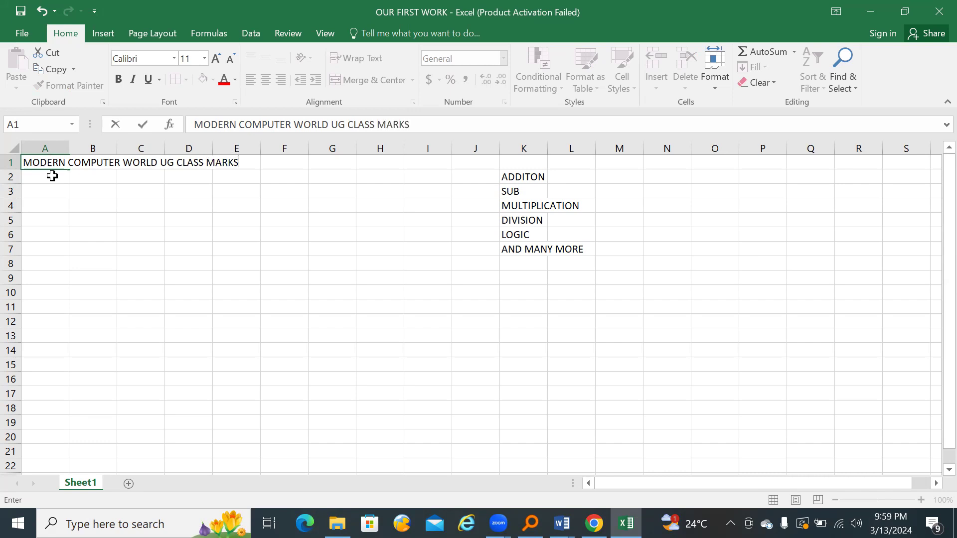
click(52, 178)
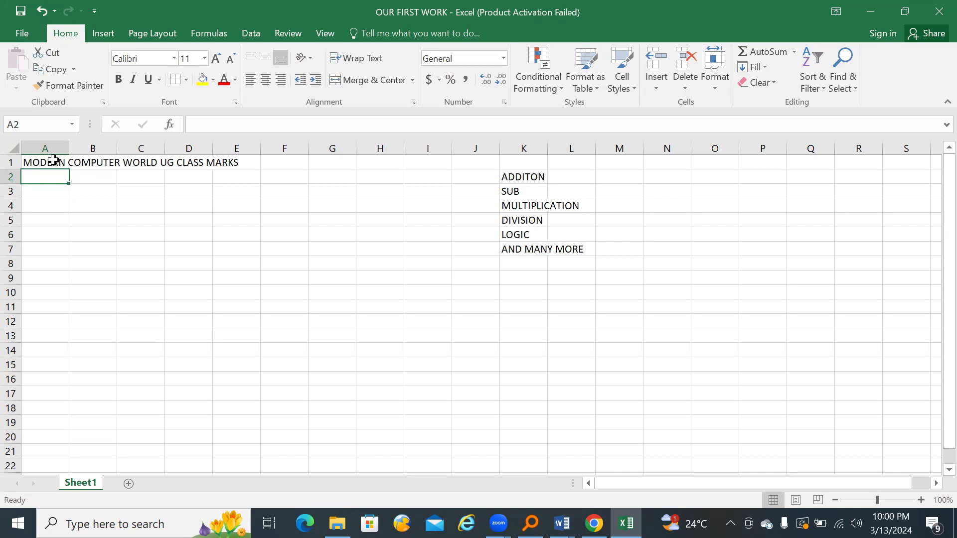
Step: Compare cell A1 with its neighbouring cells to examine which cell holds the title text
click(53, 162)
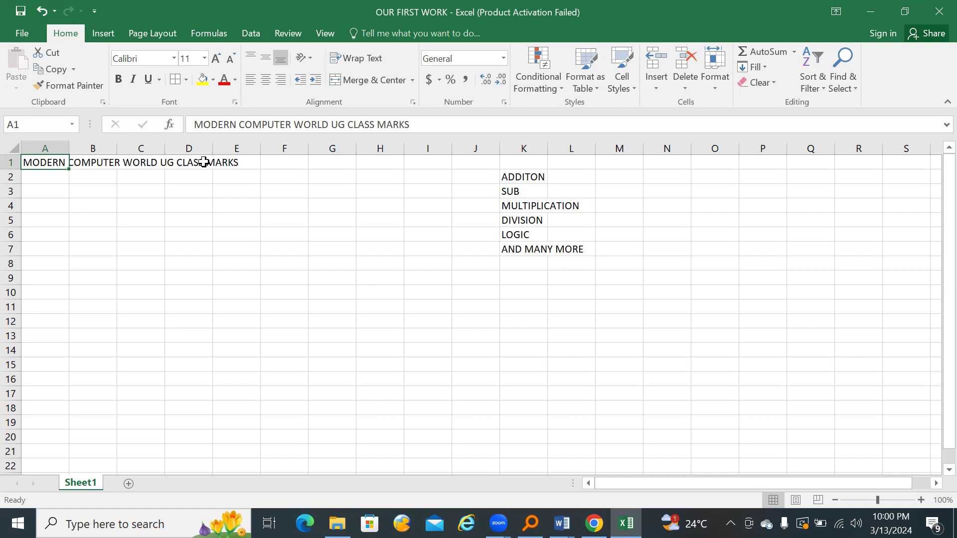
click(98, 159)
drag(130, 160, 98, 178)
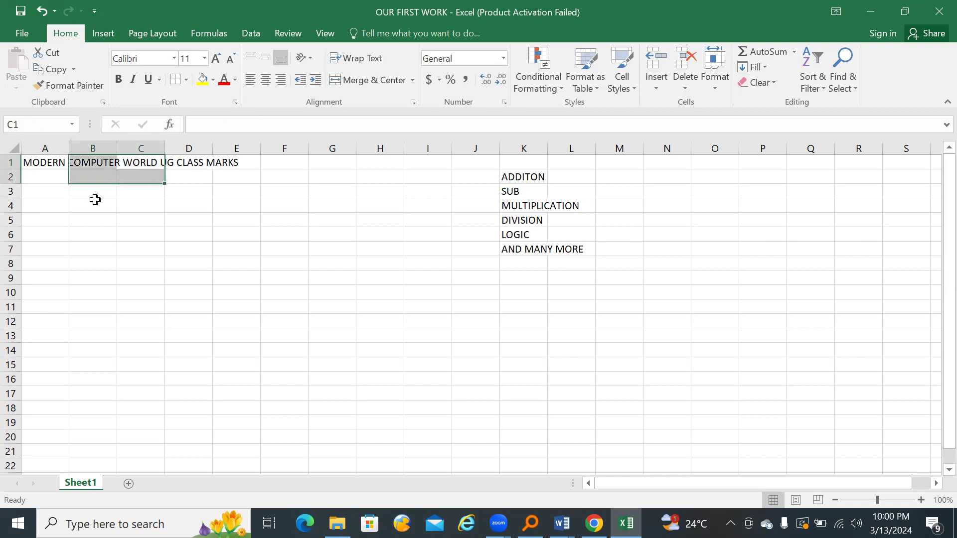
click(95, 199)
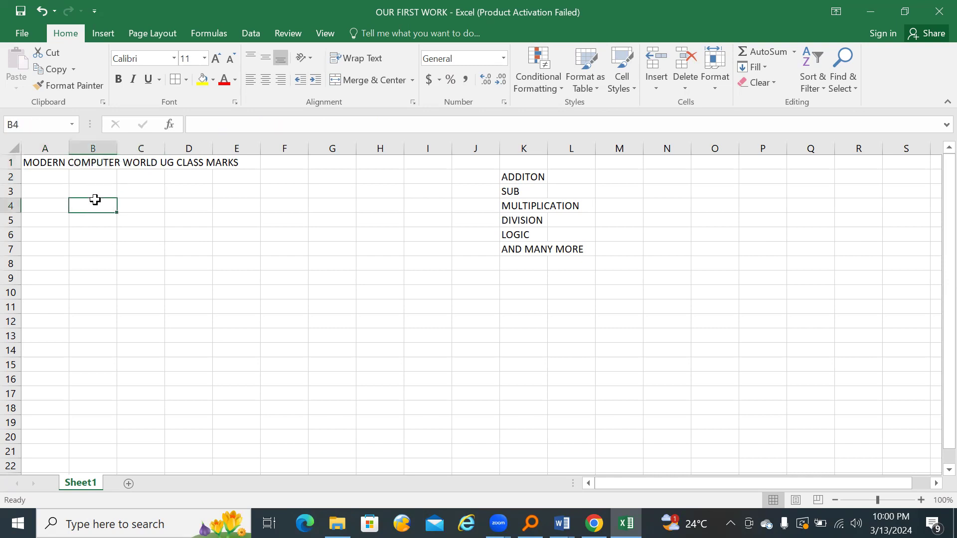
click(49, 161)
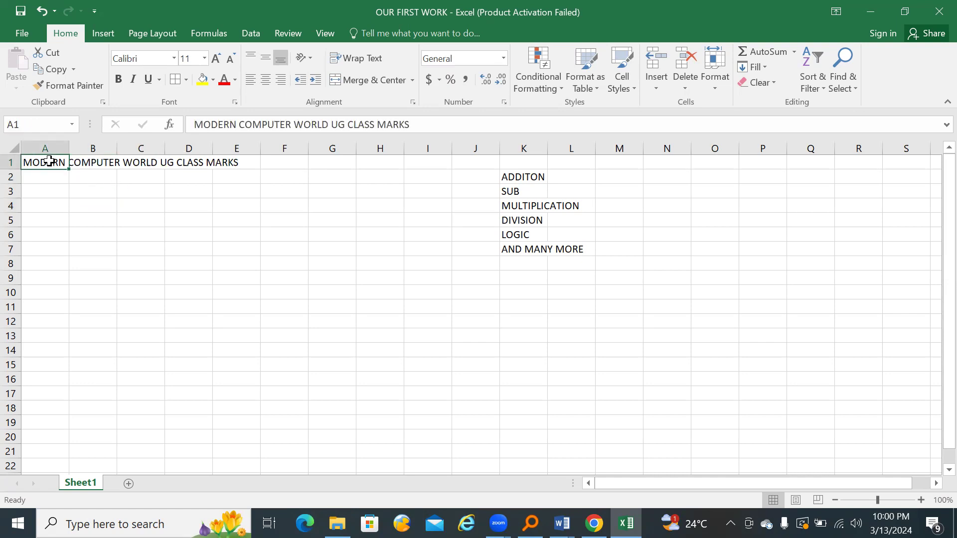
click(94, 165)
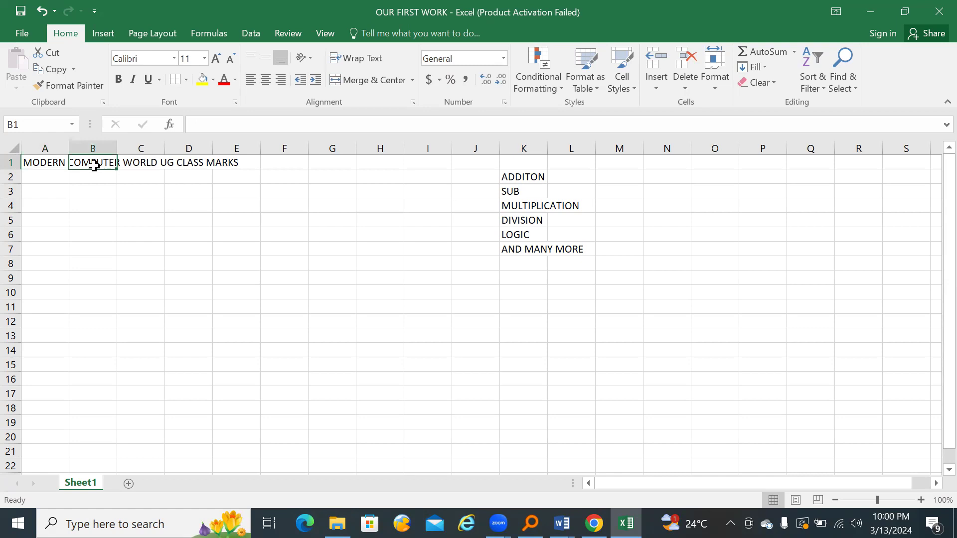
click(58, 162)
click(110, 187)
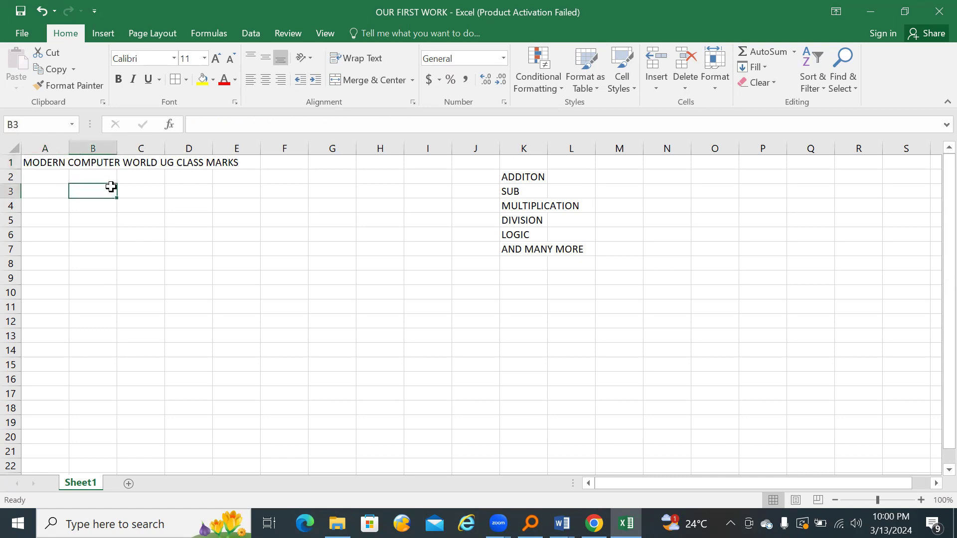
Step: Widen column A until it fits the whole title in cell A1
drag(69, 148, 241, 161)
click(227, 219)
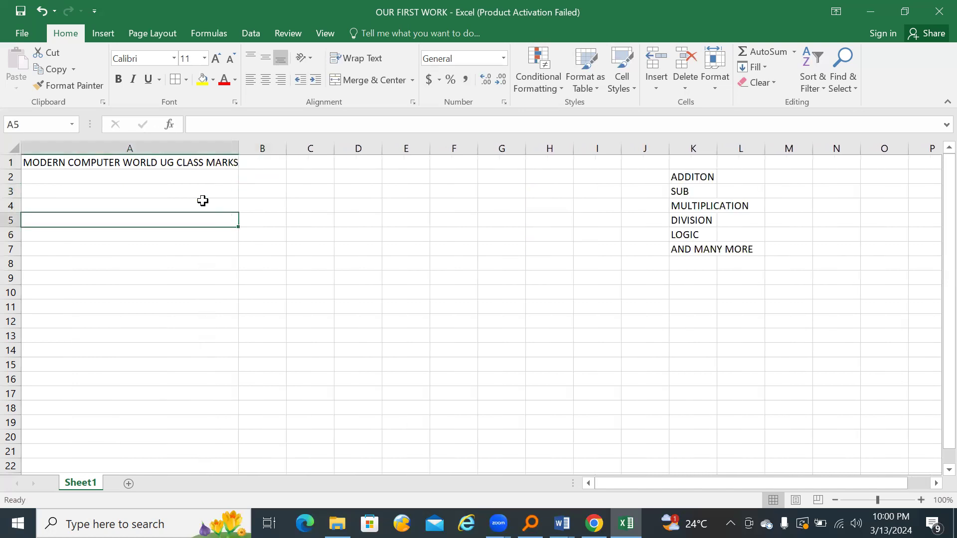
click(165, 163)
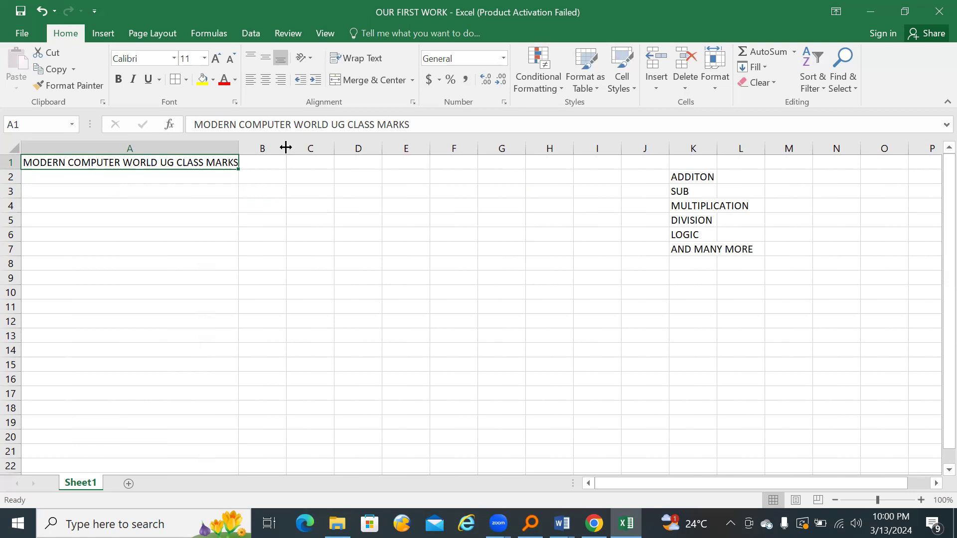
Step: Narrow column A and enter the headings NAMES, SUBJECTS and TOTAL in cells A2 to C2
drag(286, 147, 53, 143)
click(41, 179)
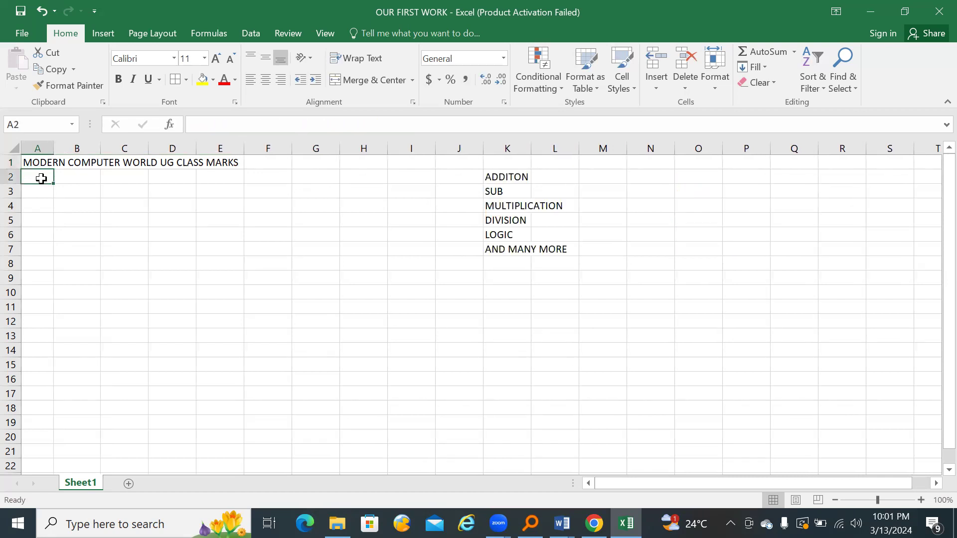
text(NAMES)
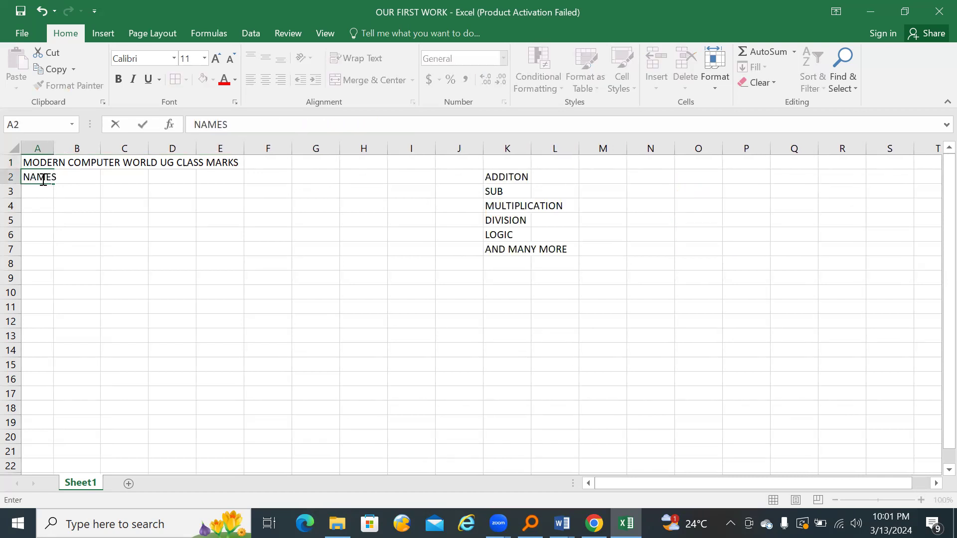
key(Tab)
text(SUBJECTS)
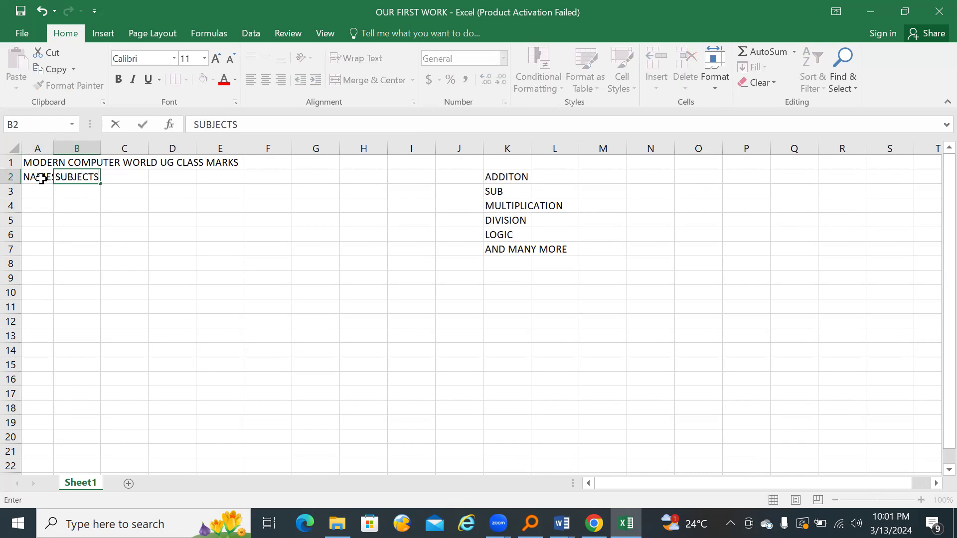
key(Tab)
text(T)
key(Escape)
text(T)
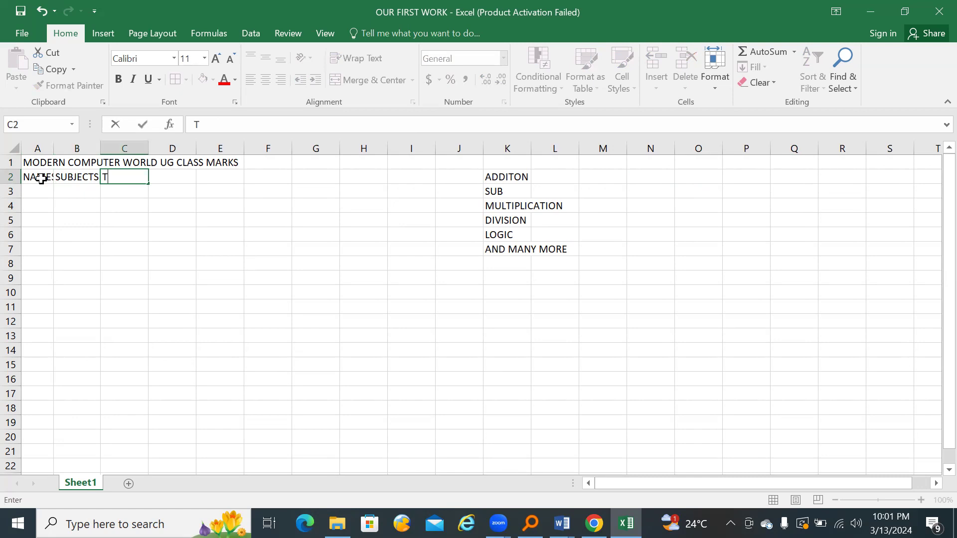
text(OTAL)
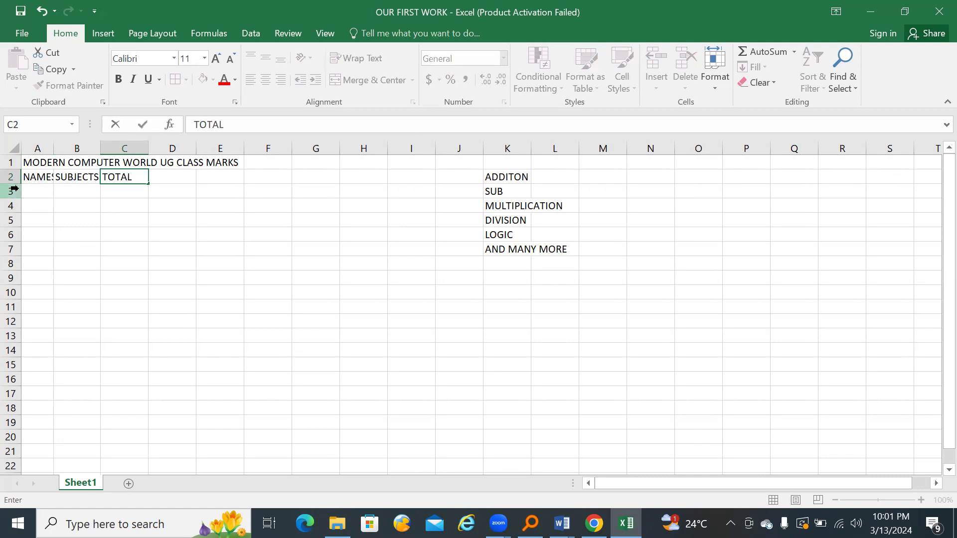
Step: Enter the four students' names in cells A3 to A6, one per row
click(45, 191)
text(ATE)
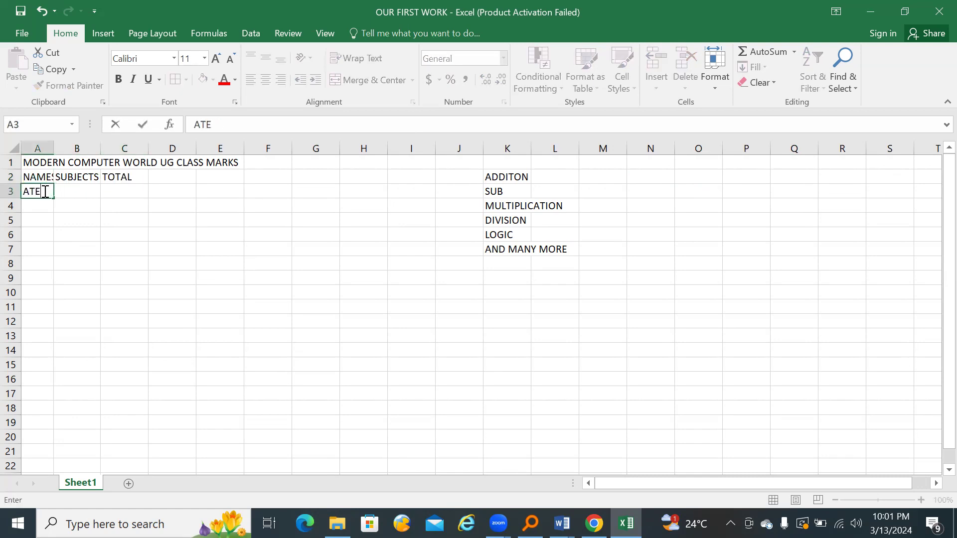
text(GEKa)
key(BackSpace)
text(A)
key(Return)
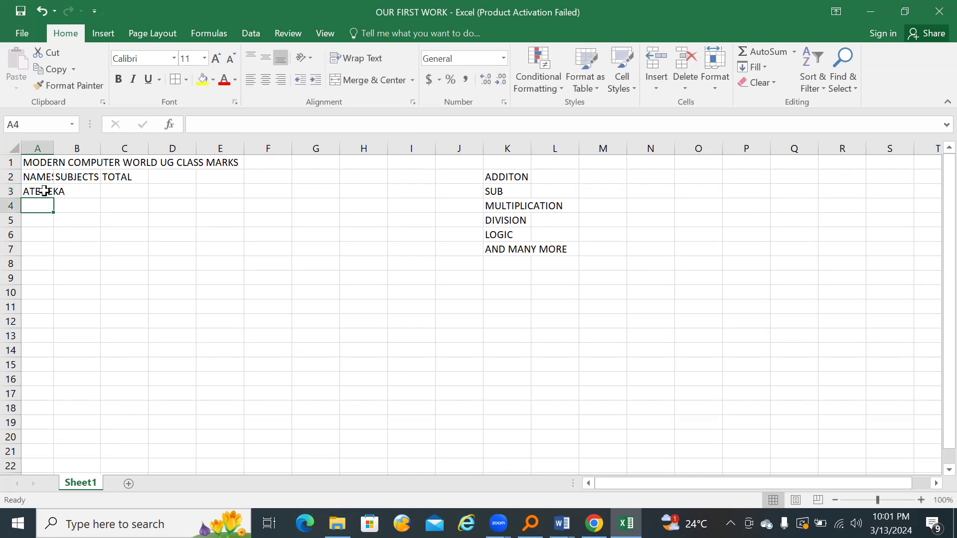
text(EVELYN)
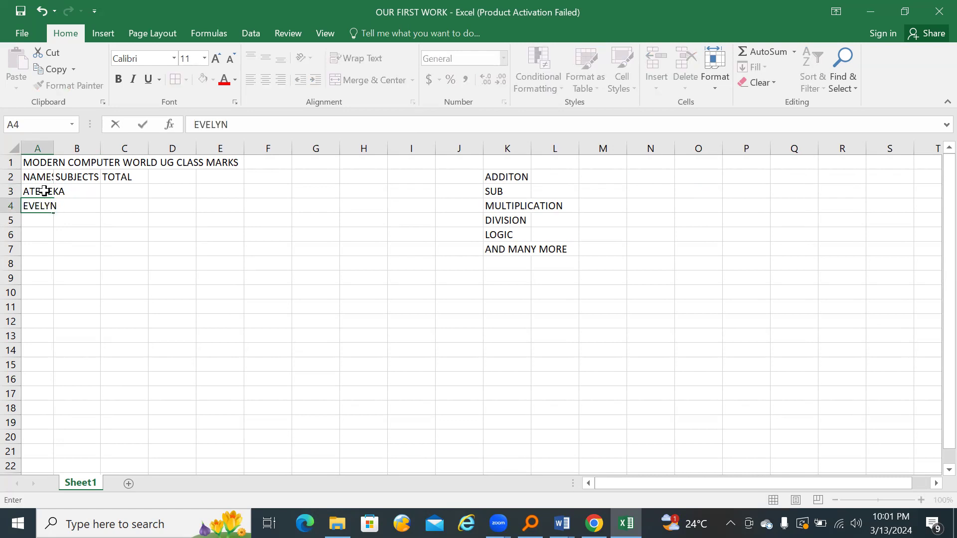
key(Return)
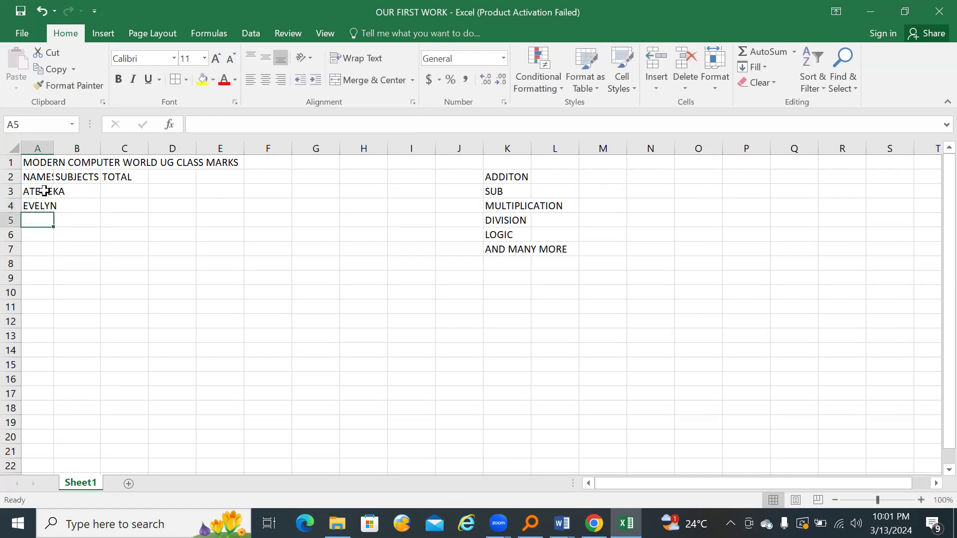
text(KATONGOLE)
key(Return)
text(ROGERS)
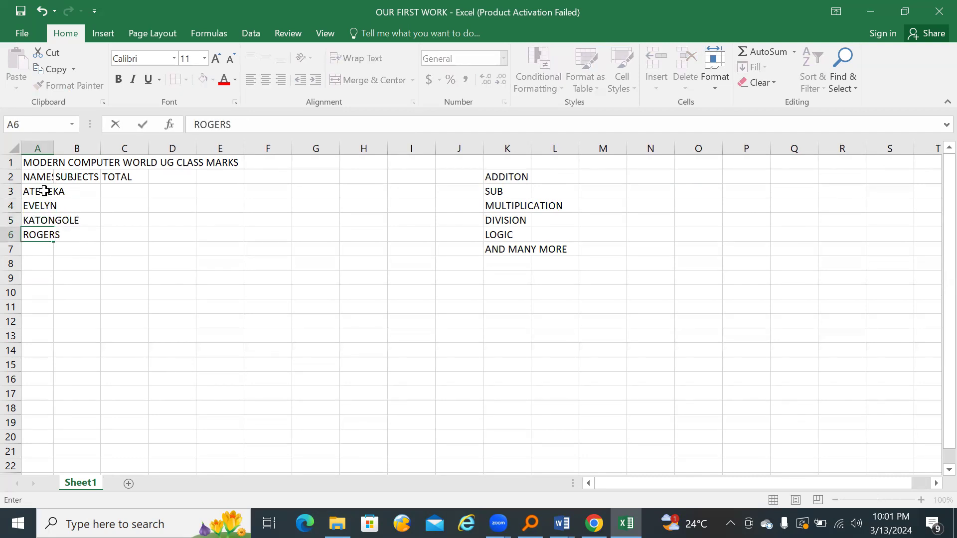
Step: Enter the subject headings SST, SCI, ENG and MTC in cells B3 to E3
click(83, 191)
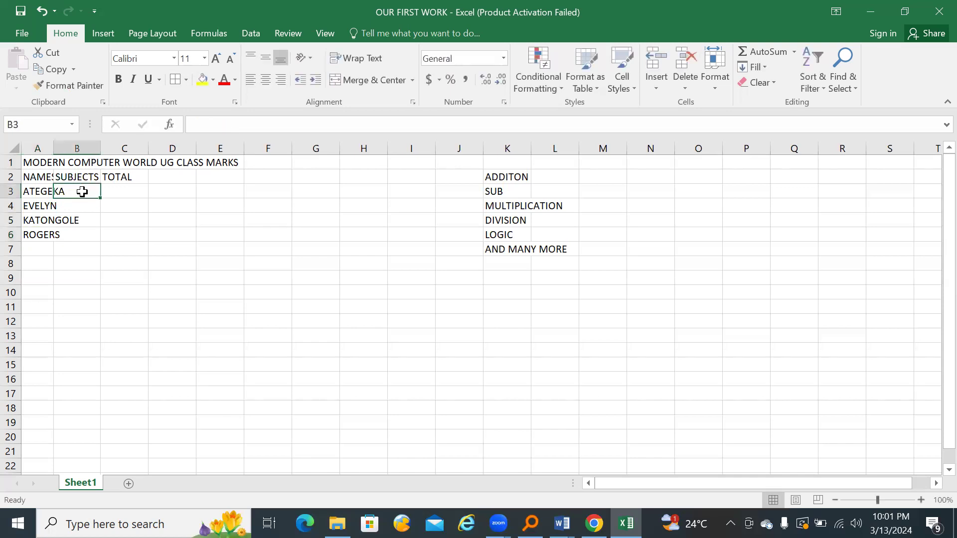
text(SST)
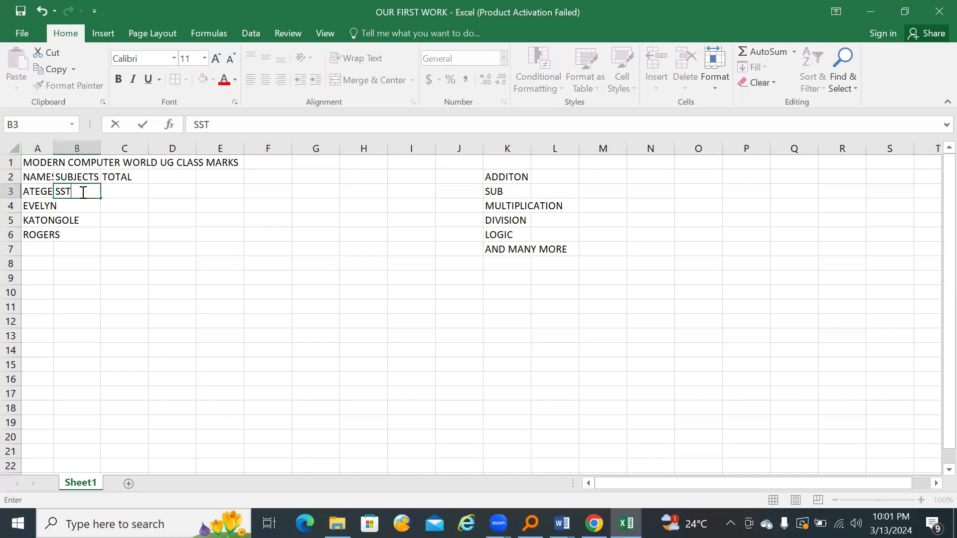
click(111, 192)
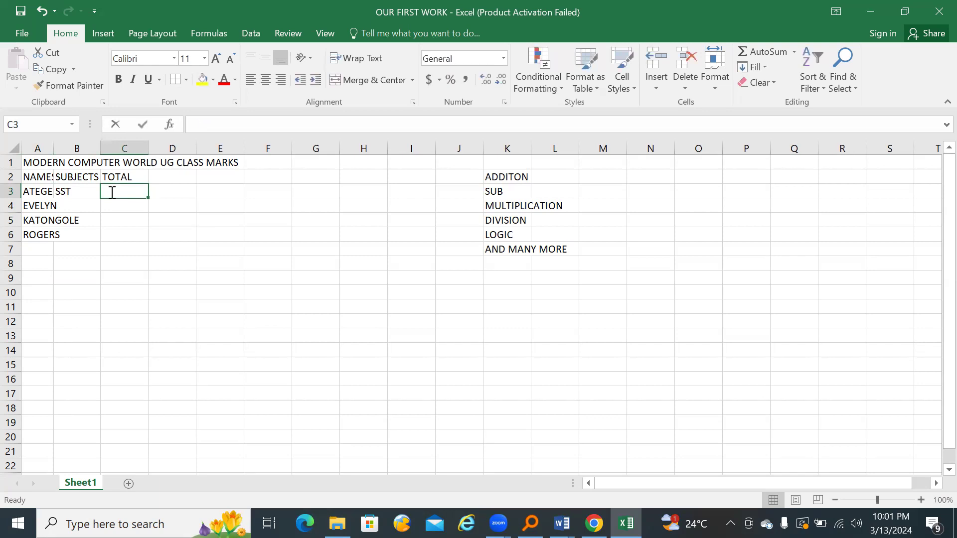
text(SCI)
key(Tab)
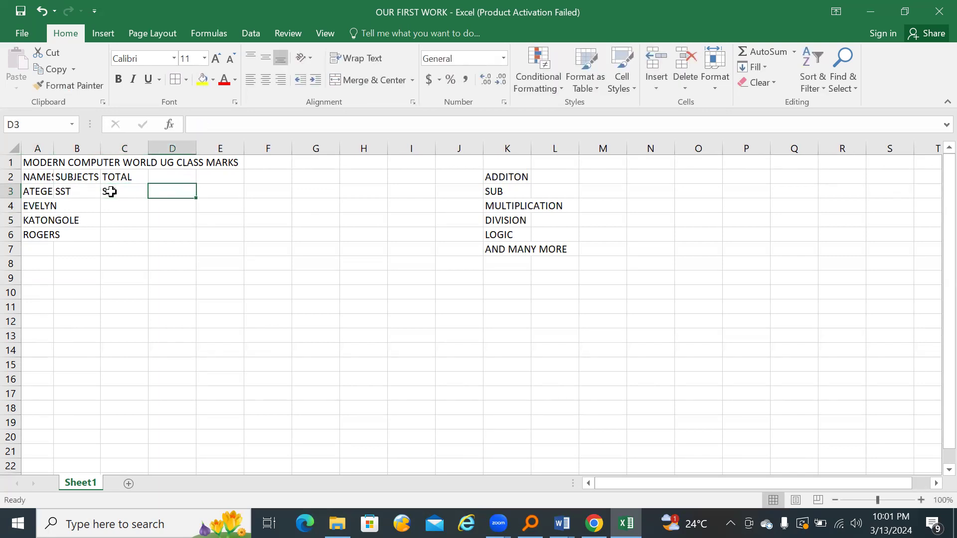
text(EN)
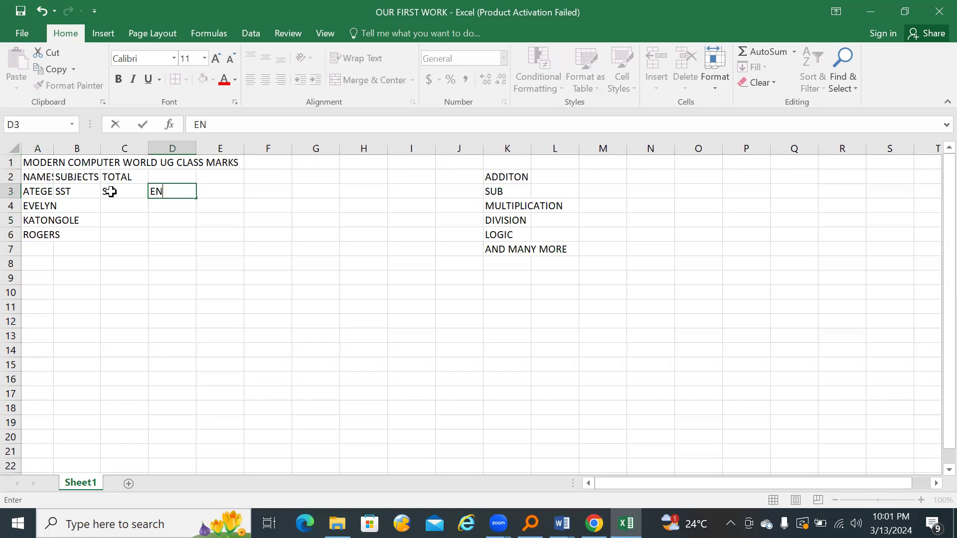
text(GLI)
key(BackSpace)
key(BackSpace)
click(218, 195)
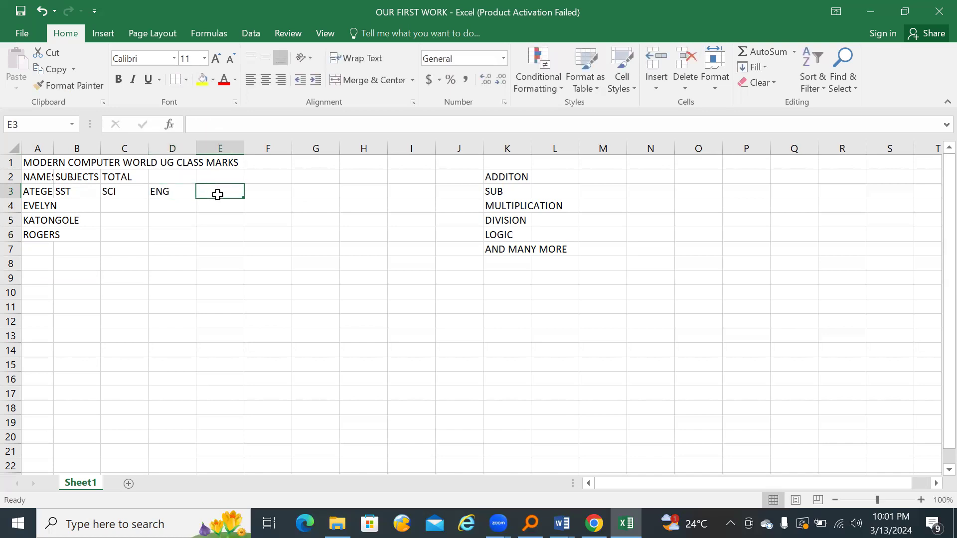
text(MTC)
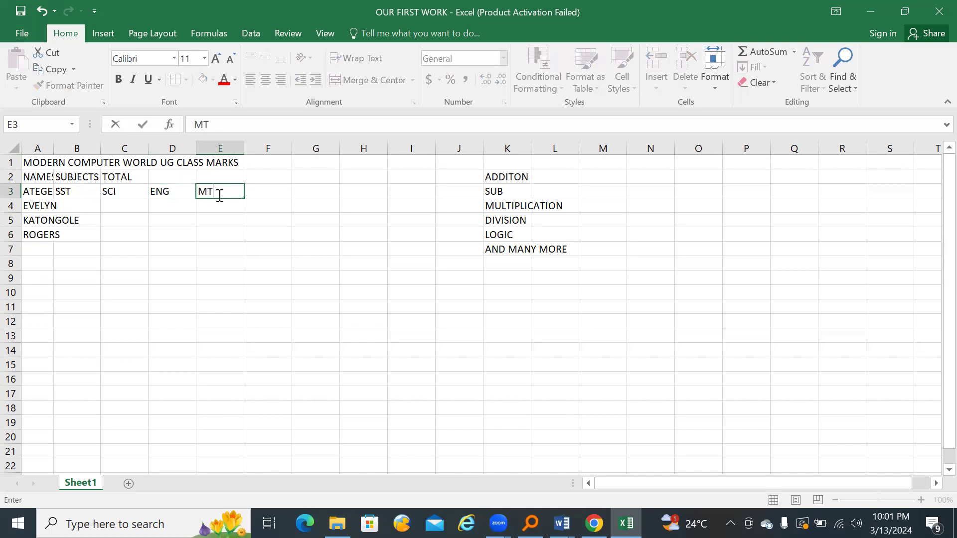
Step: Enter the SCI mark 90 in cell C4
click(122, 205)
text(90)
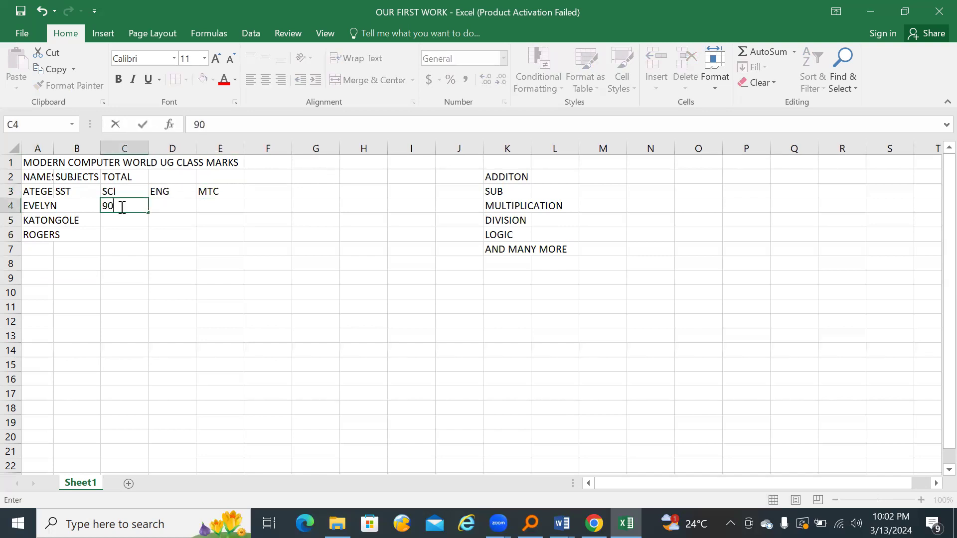
key(Return)
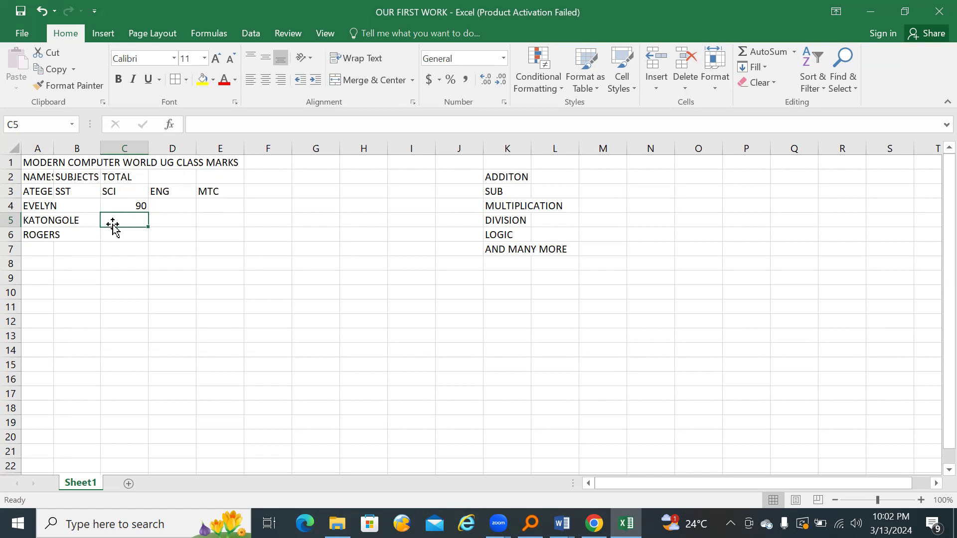
Step: Clear the student name from cell A3 and re-enter it in cell A7 below the other names
click(44, 194)
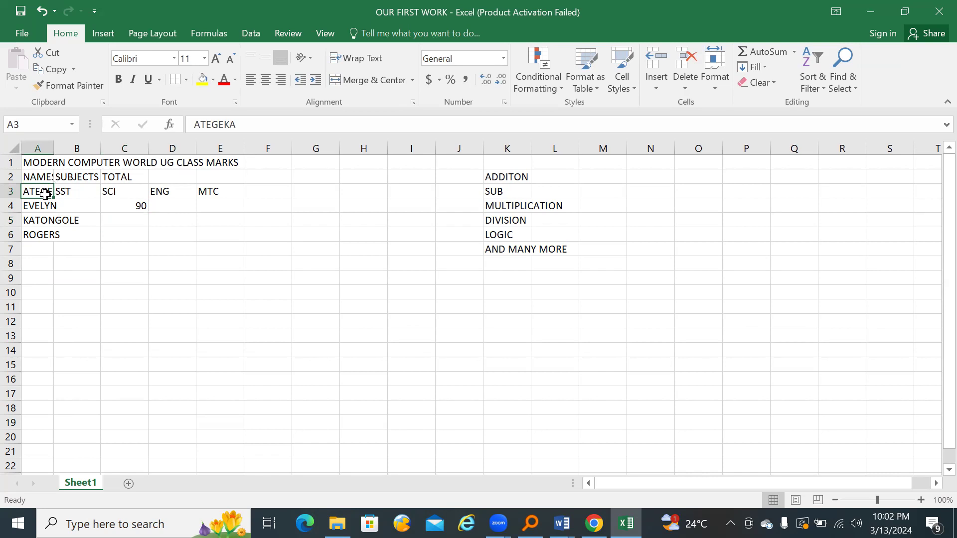
key(BackSpace)
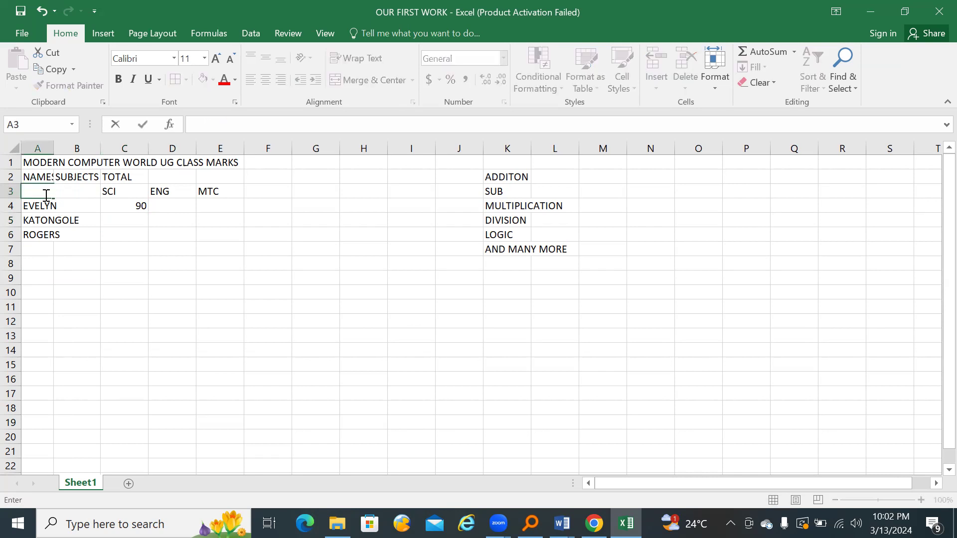
click(60, 249)
click(42, 249)
text(A)
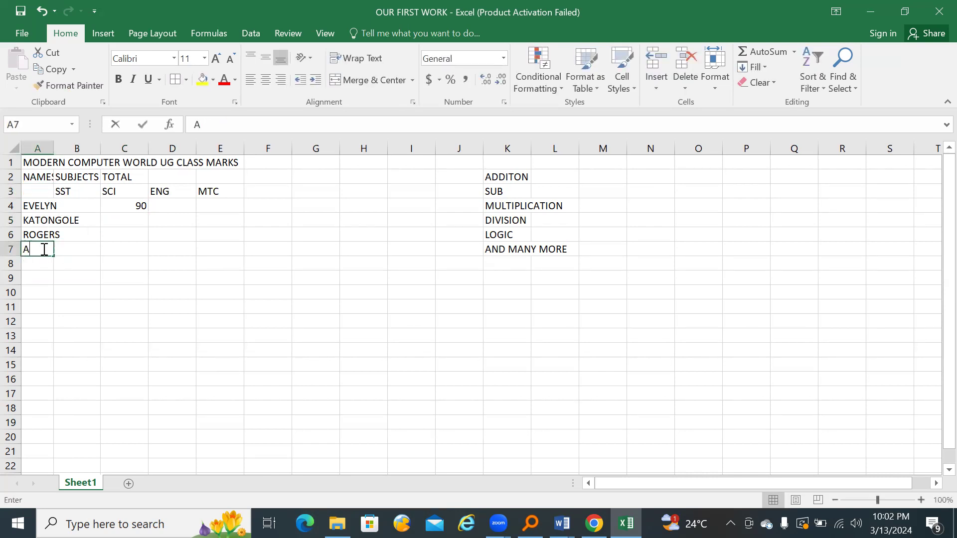
text(TEGEKA)
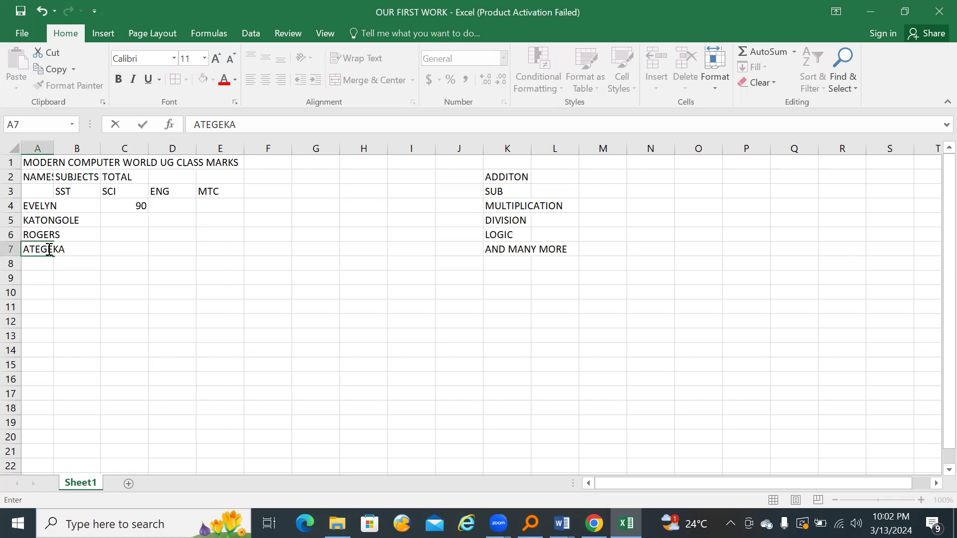
Step: Enter the SCI marks 80, 20 and 12 in cells C5 to C7
click(120, 220)
text(80)
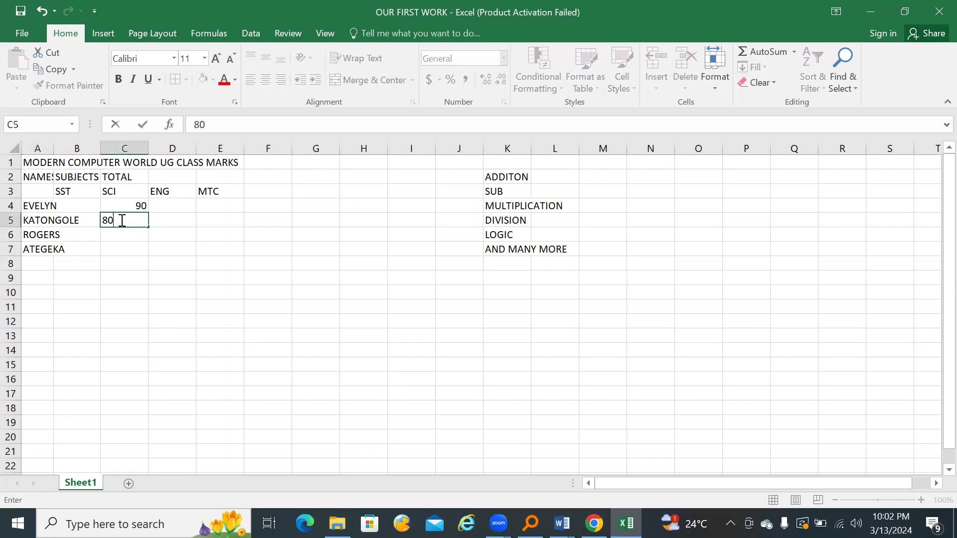
click(113, 238)
click(112, 239)
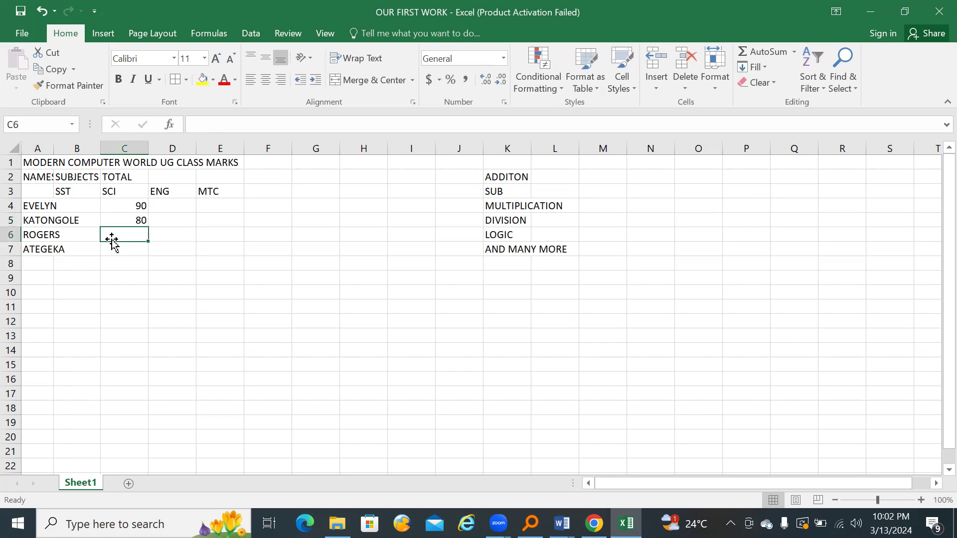
text(20)
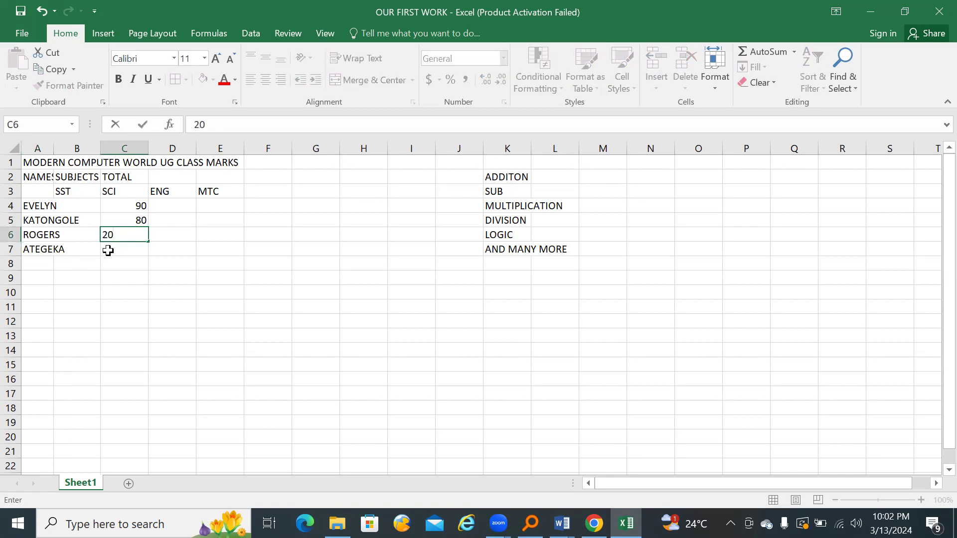
click(108, 250)
text(12)
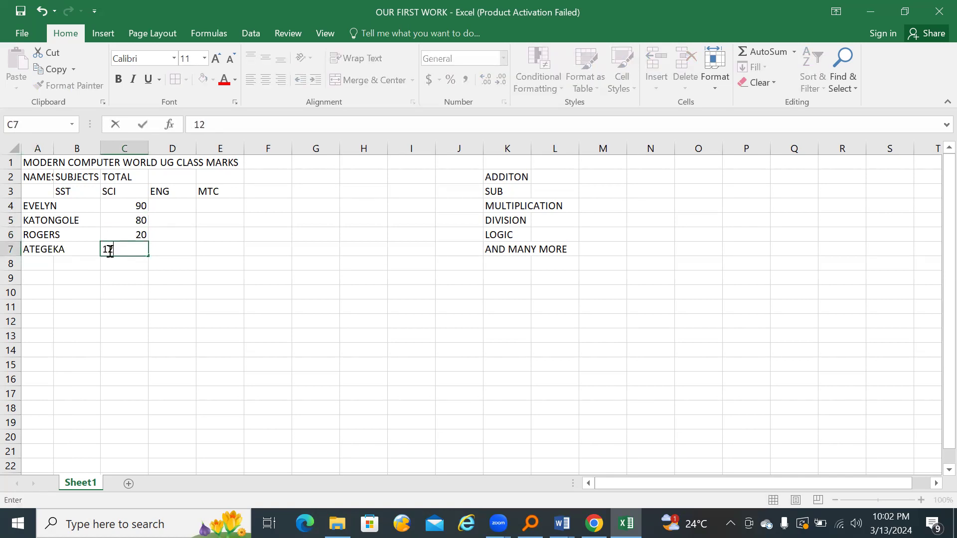
Step: Enter the ENG and MTC marks 36 and 36 in cells D4 and E4, and 39 and 09 in D5 and E5
click(174, 212)
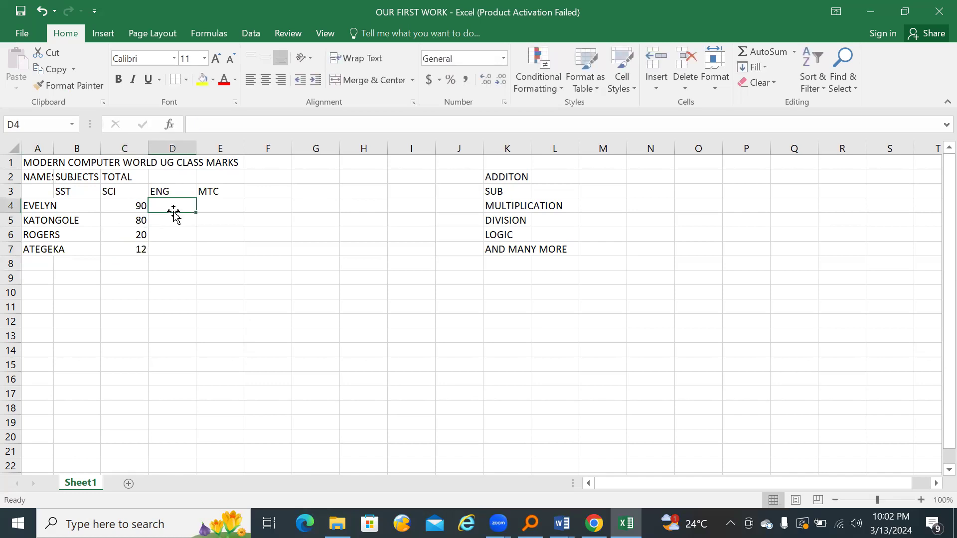
text(36)
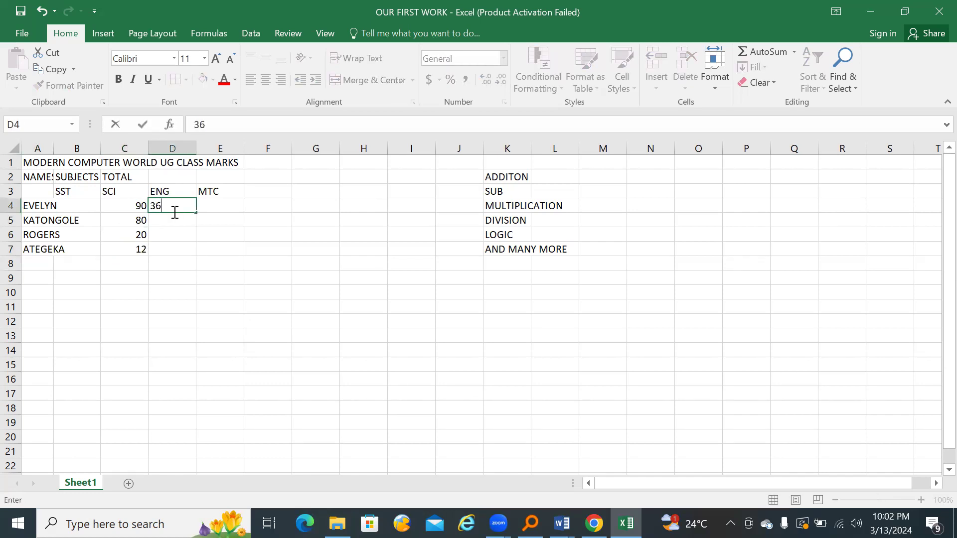
click(214, 204)
text(36)
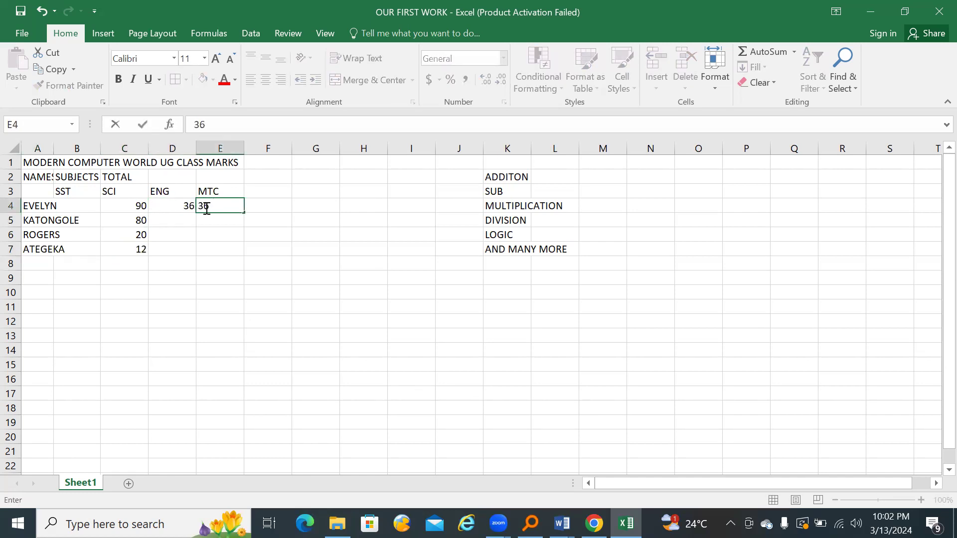
click(189, 220)
text(39)
click(216, 220)
text(09)
Step: Enter the MTC marks 78 and 56 in cells E6 and E7
click(205, 233)
text(7)
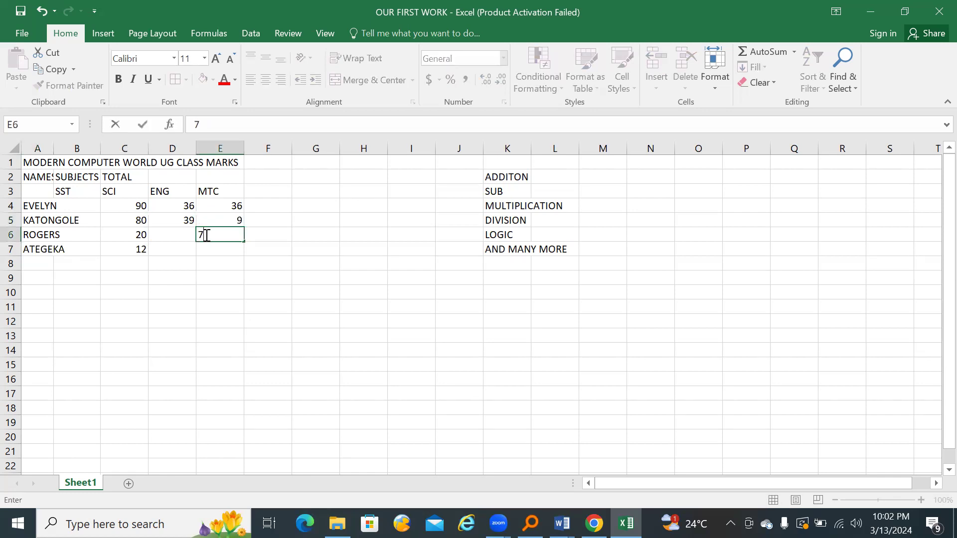
text(8)
click(209, 247)
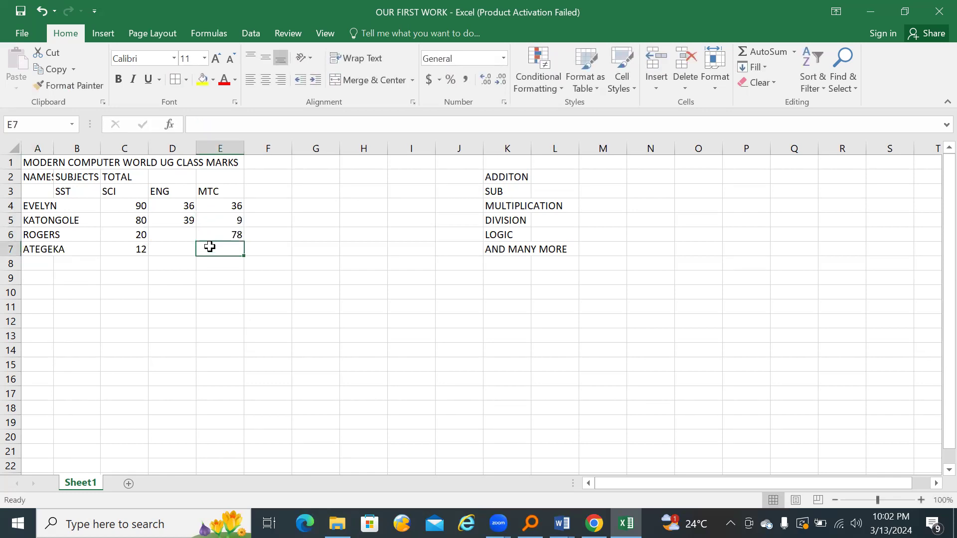
text(56)
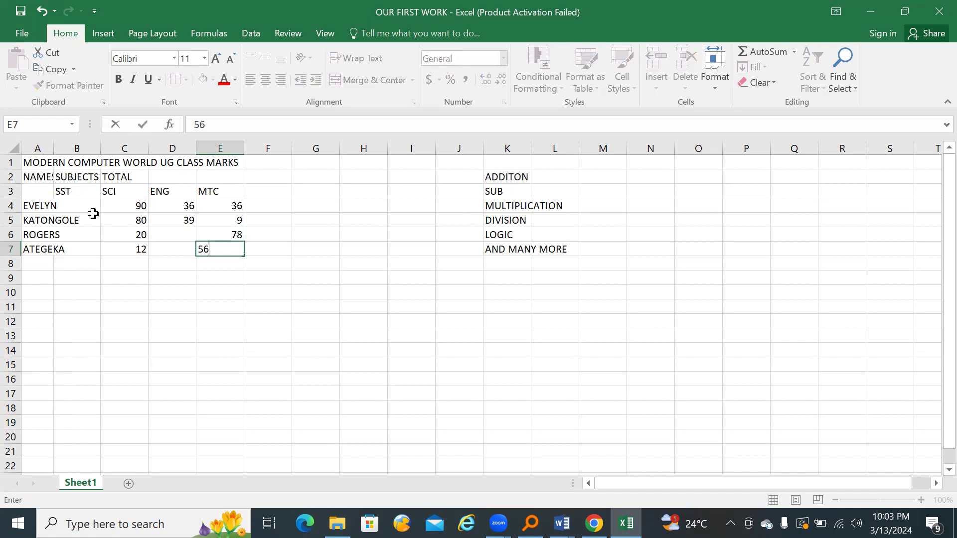
click(128, 252)
Step: Enter the SST marks 78 and 90 in cells B4 and B5, and change the MTC mark in E5 to 90
click(83, 202)
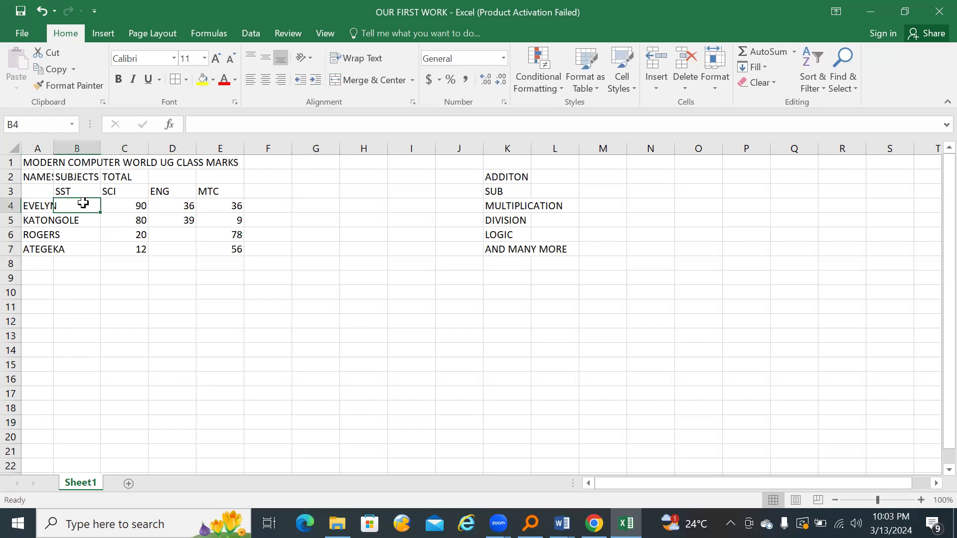
text(78)
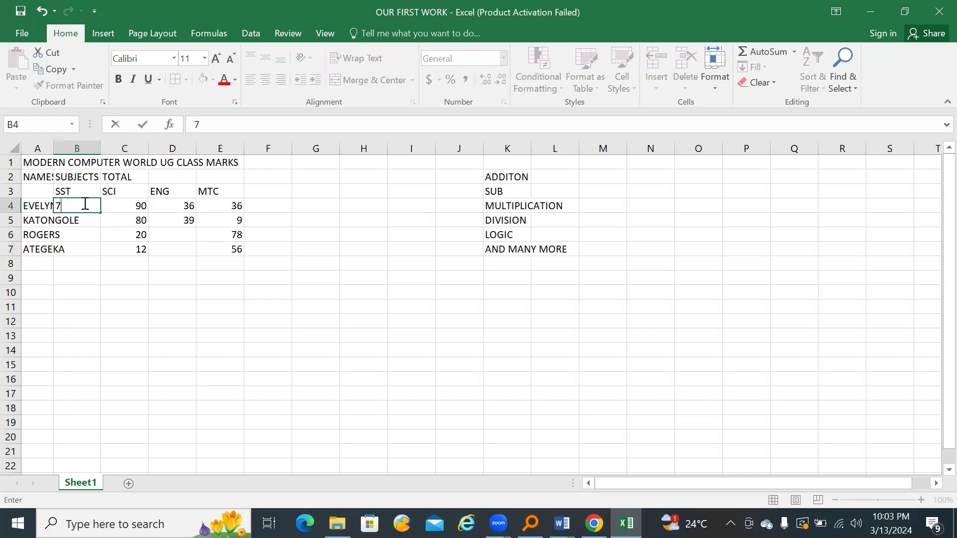
click(79, 221)
text(90)
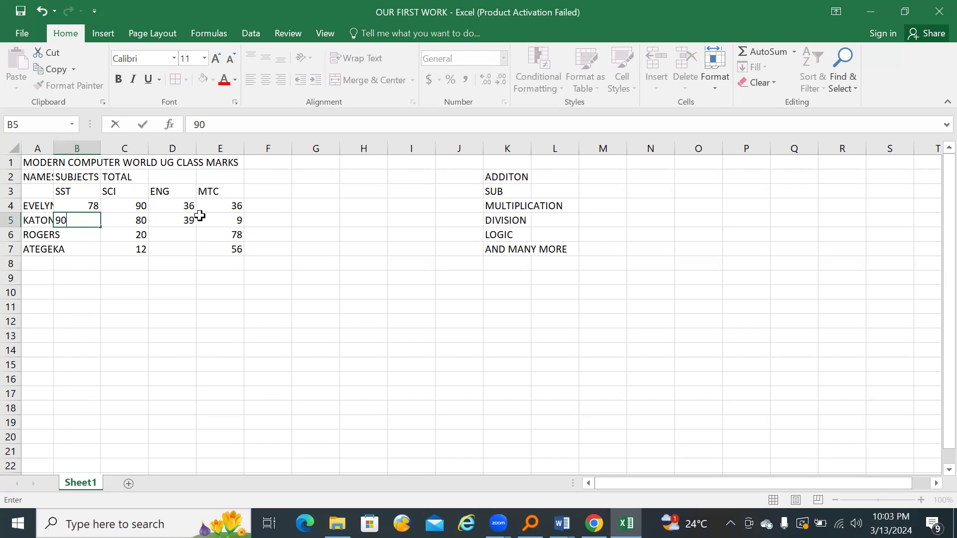
click(218, 217)
text(90)
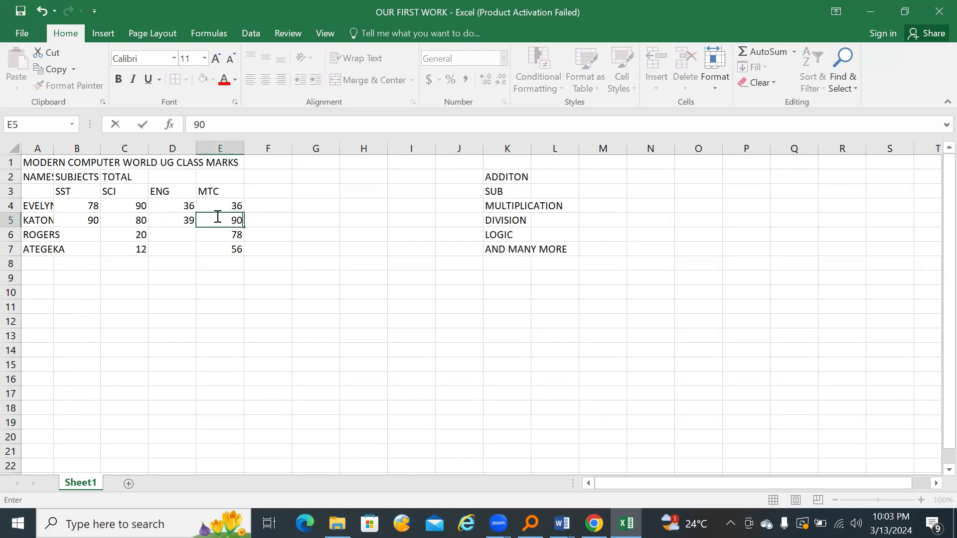
Step: Enter the SST marks 67 and 9 in cells B6 and B7
click(87, 231)
text(67)
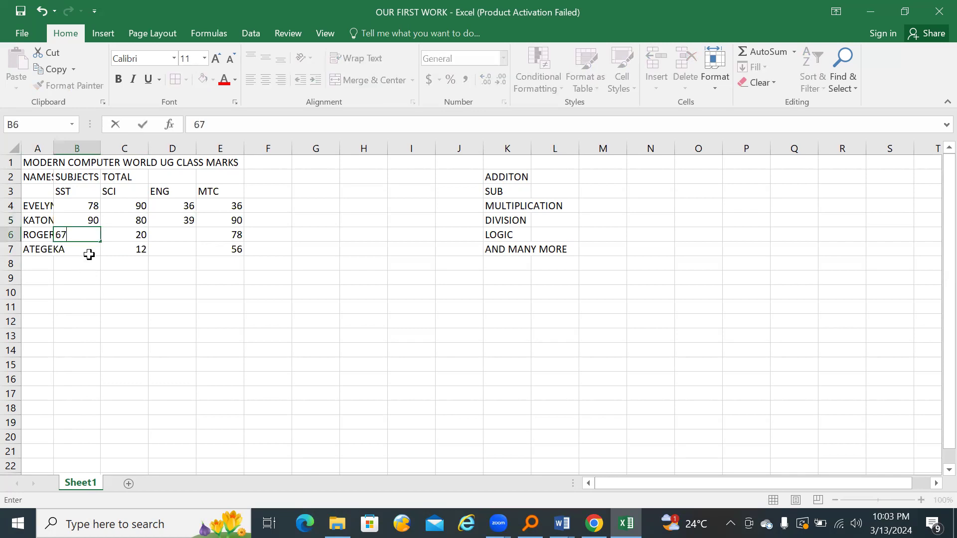
click(89, 253)
text(9)
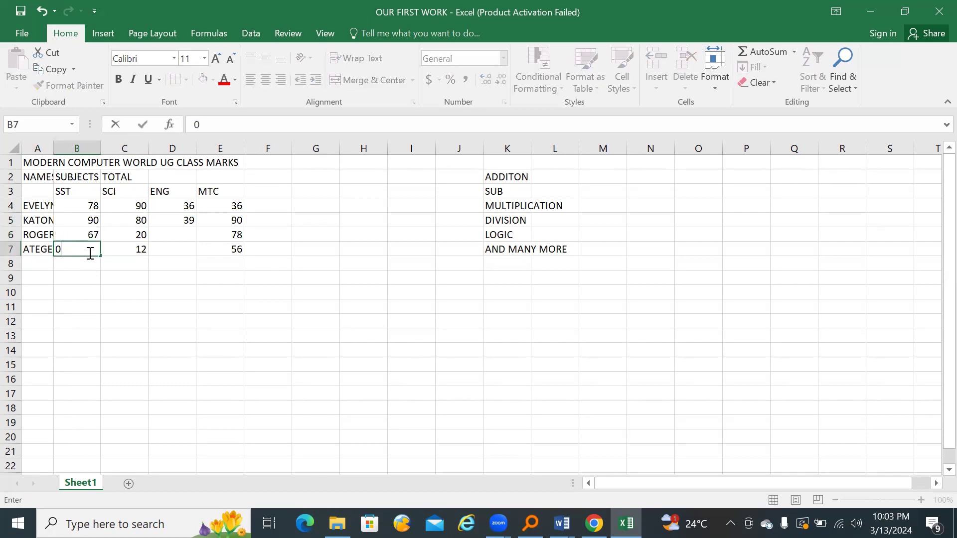
click(80, 273)
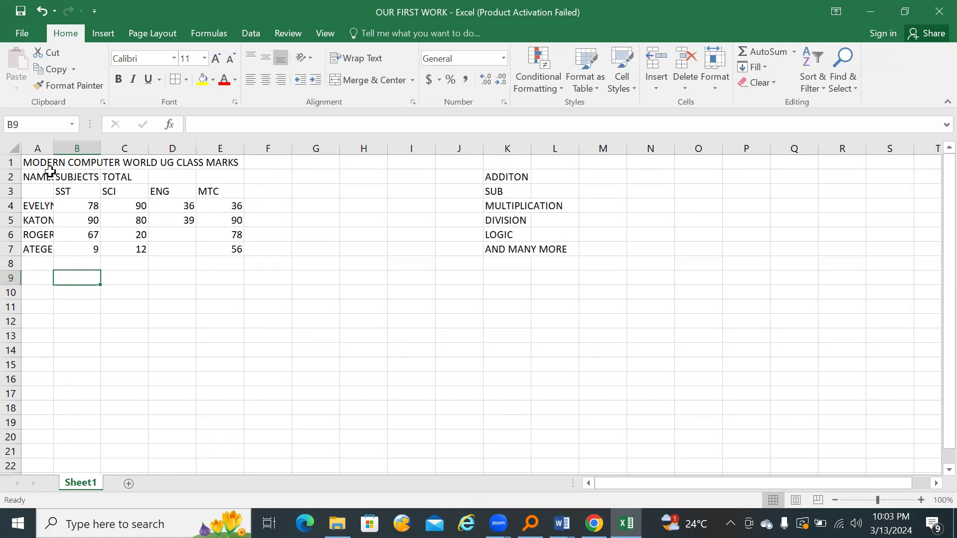
Step: Widen column A to fit the student names, clear the heading in C2 and enter TOYAL in F2
drag(53, 150, 89, 153)
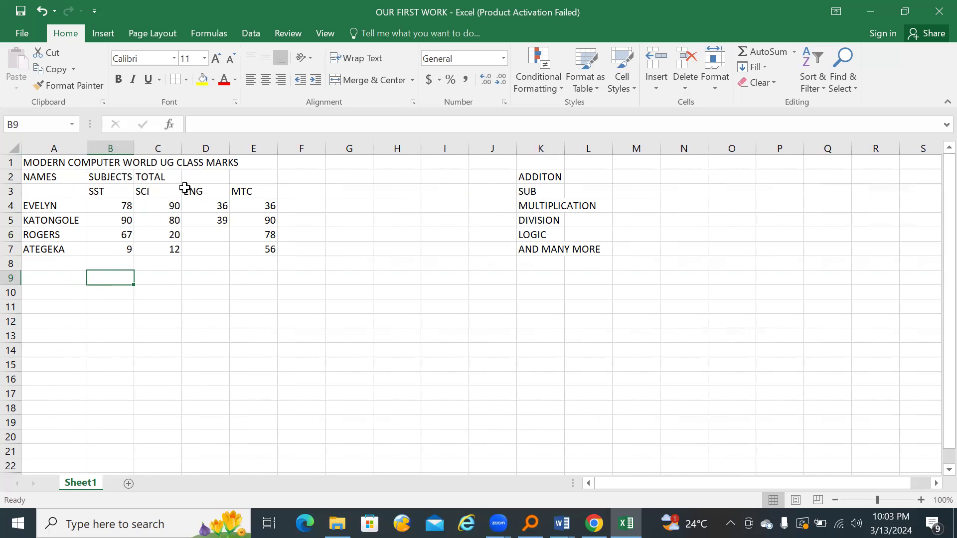
click(155, 177)
key(BackSpace)
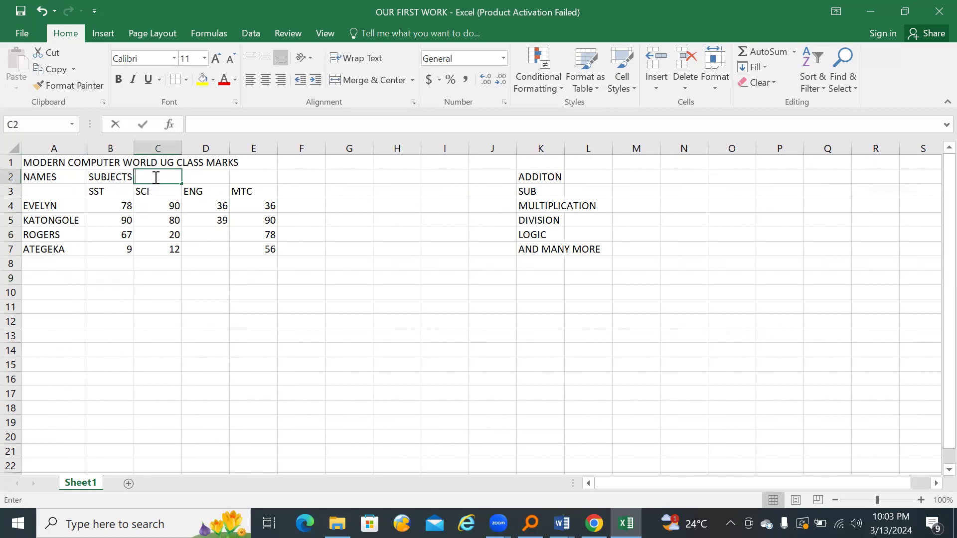
click(299, 177)
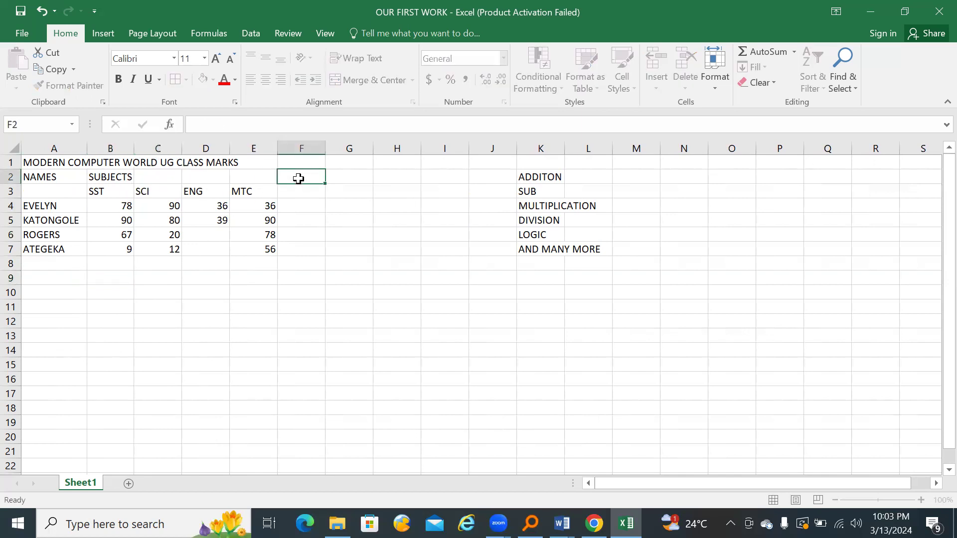
text(TOYAL)
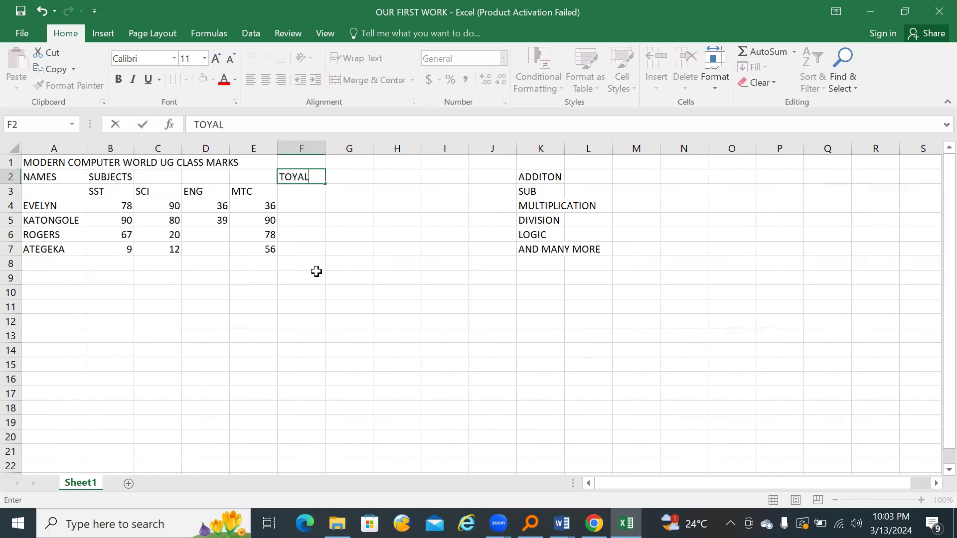
Step: Merge and center the SUBJECTS heading across cells B2 to E2
click(160, 177)
click(195, 178)
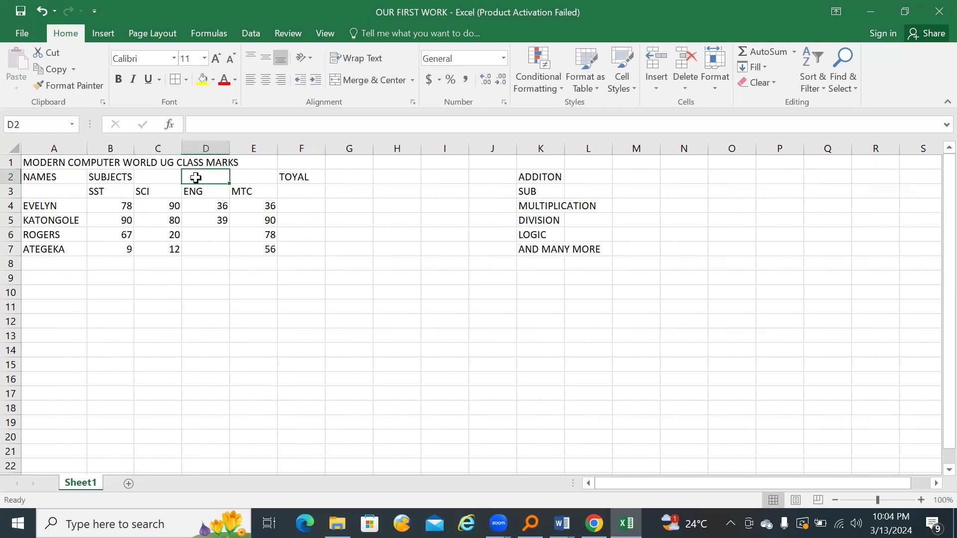
click(243, 177)
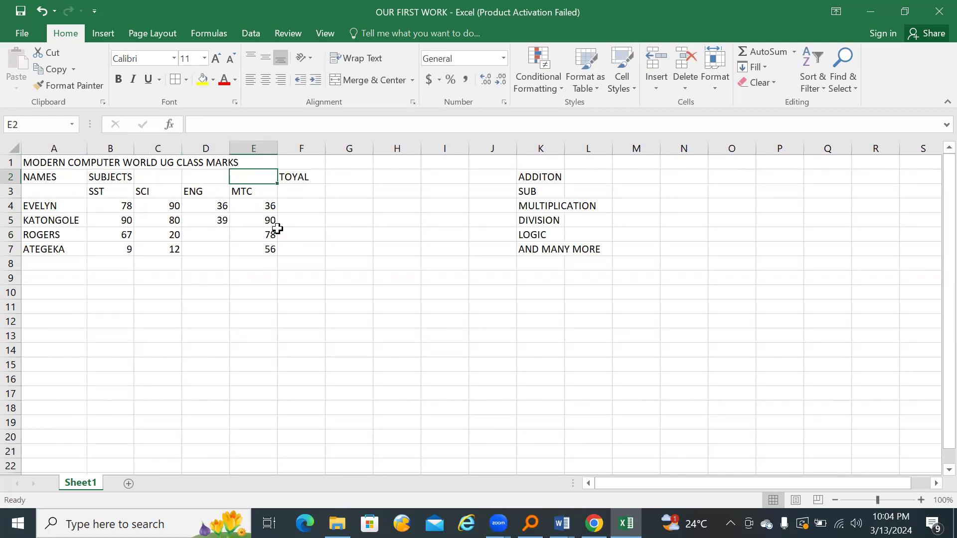
click(128, 178)
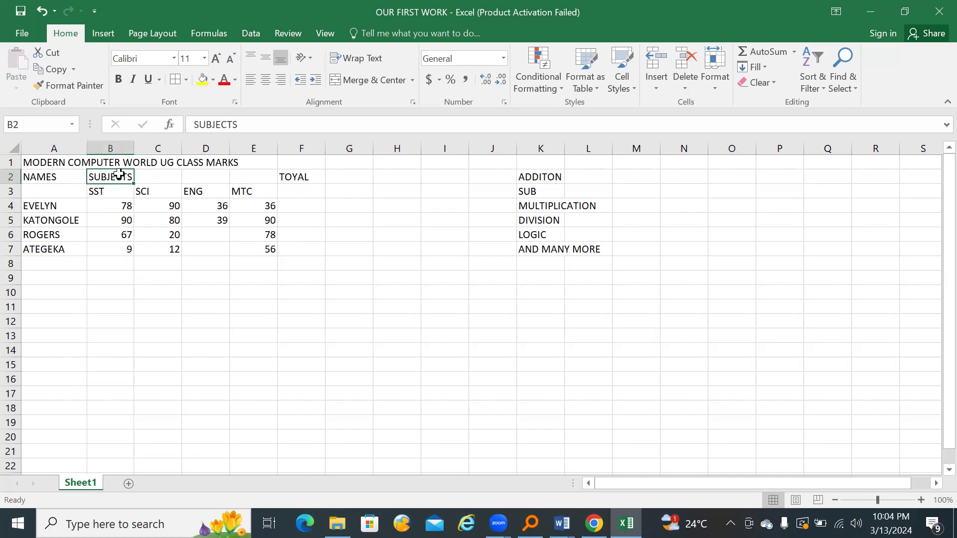
drag(149, 178, 246, 178)
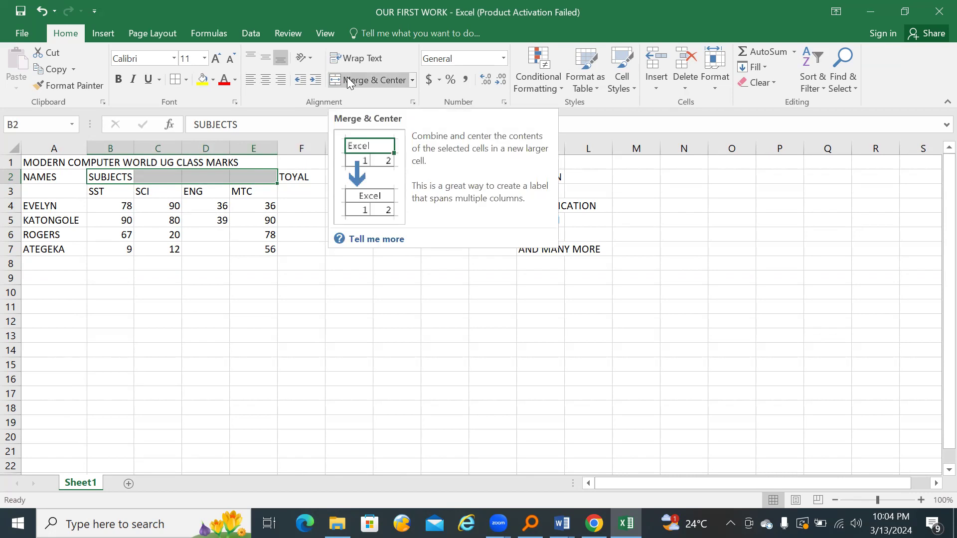
click(412, 82)
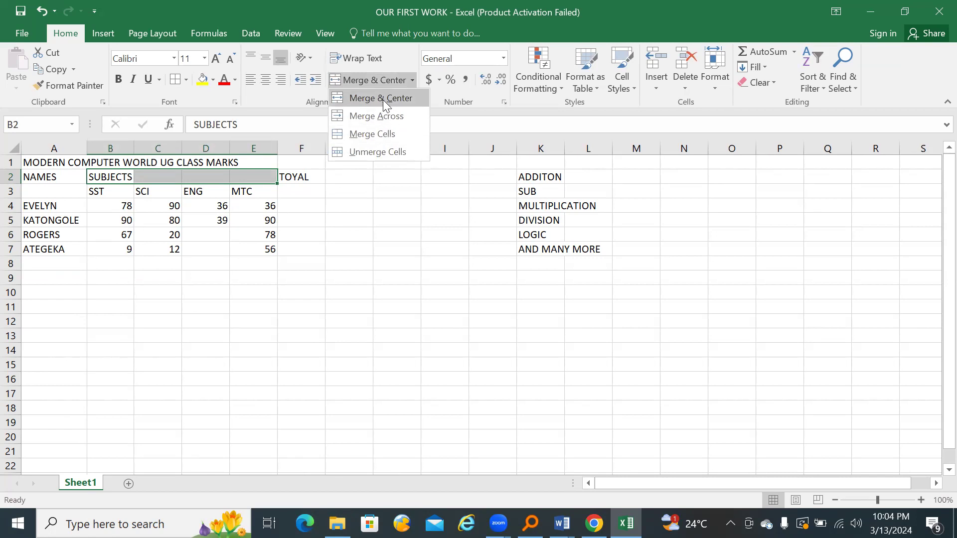
click(371, 77)
click(261, 262)
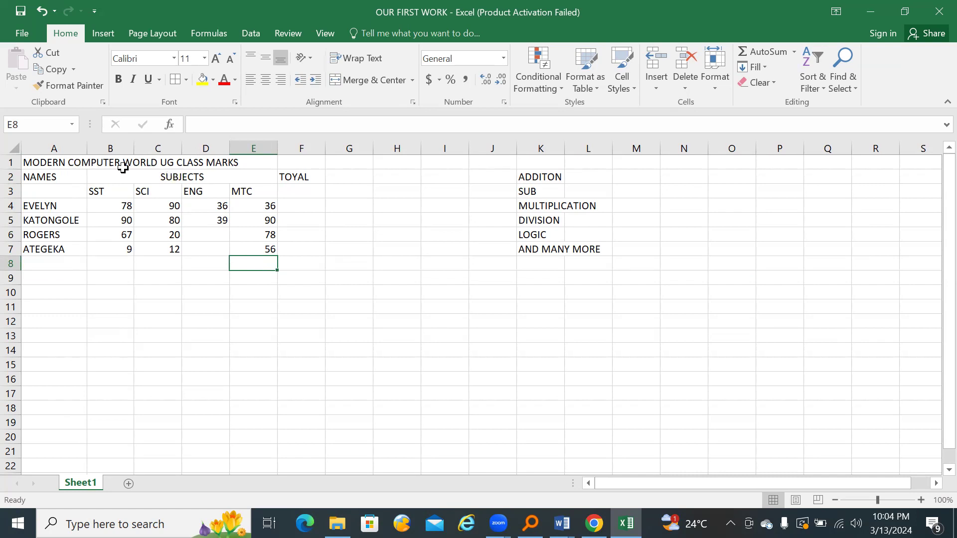
Step: Merge and center the class marks title across cells A1 to F1
drag(47, 163, 298, 165)
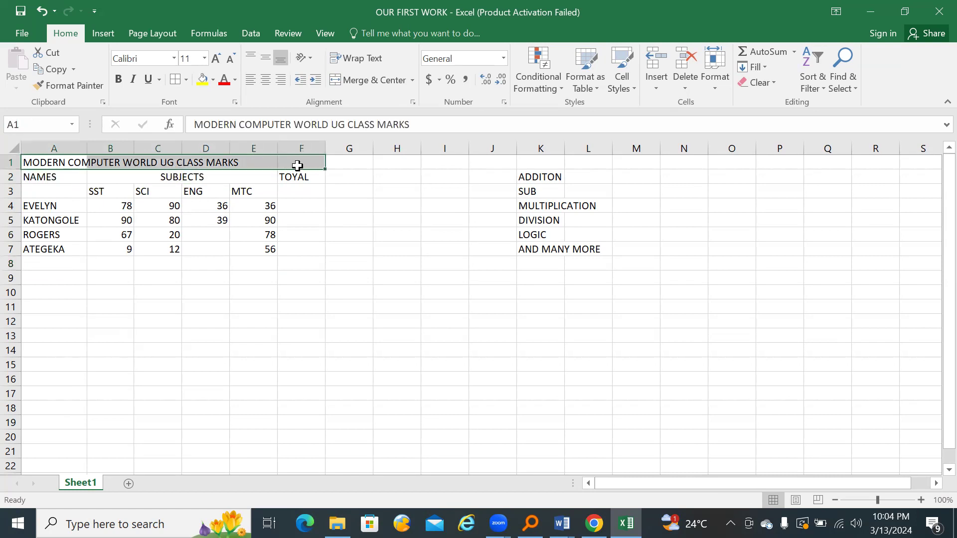
click(372, 83)
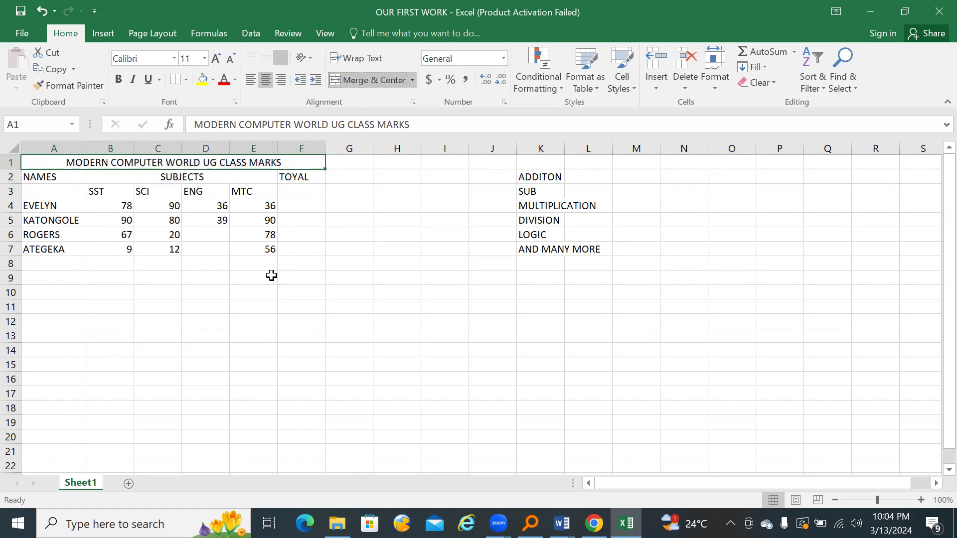
click(263, 292)
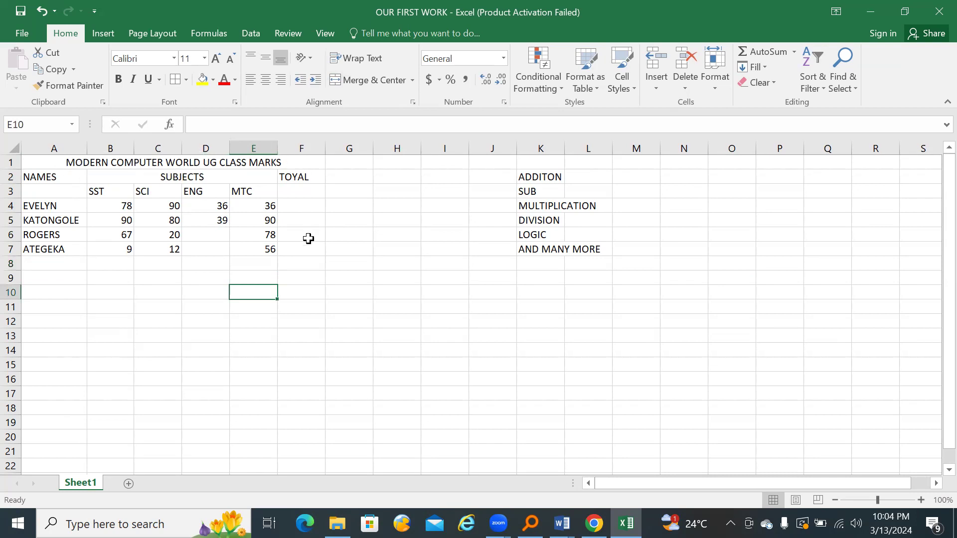
Step: Correct the spelling of the heading in cell F2 to TOTAL
click(295, 175)
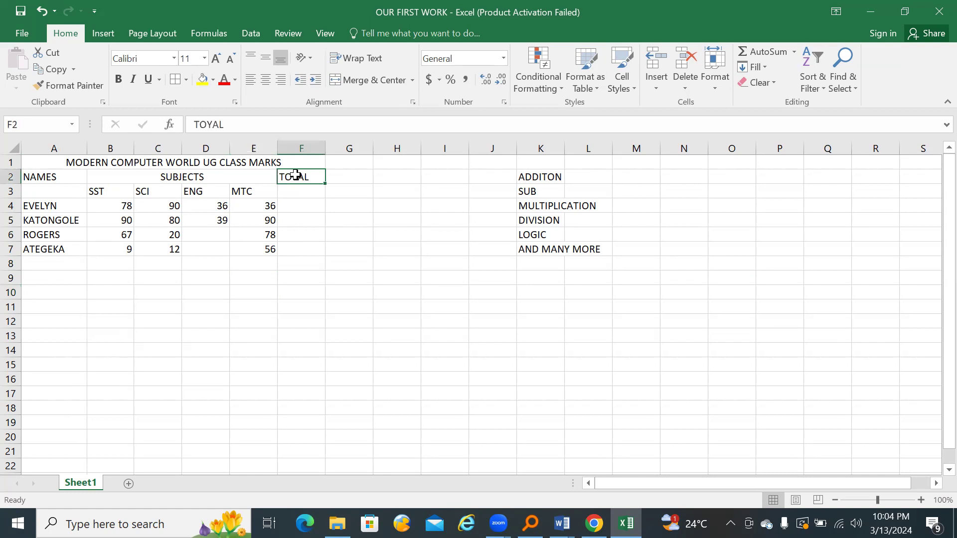
double_click(296, 177)
key(BackSpace)
text(T)
click(297, 219)
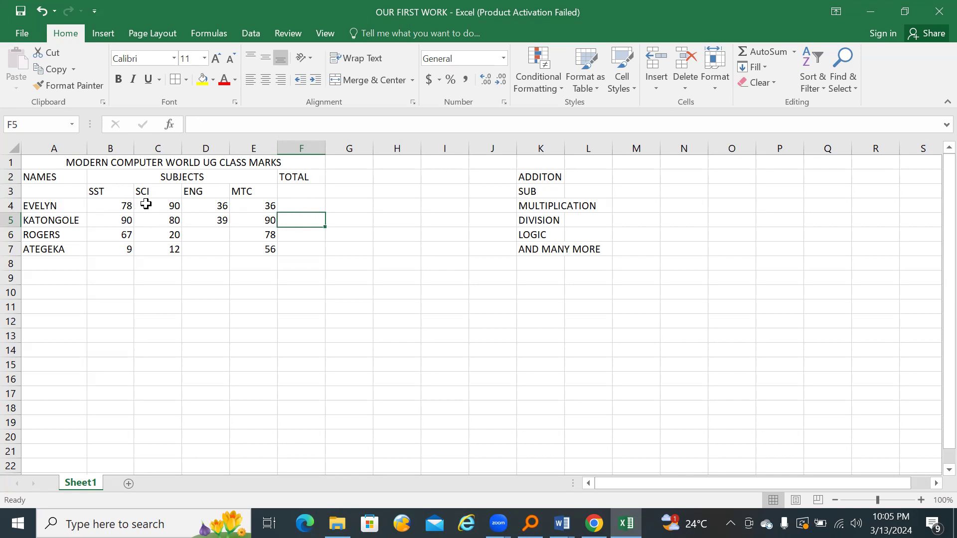
Step: Enter the formula =SUM(B2:E2) in cell F4 of the TOTAL column
click(303, 204)
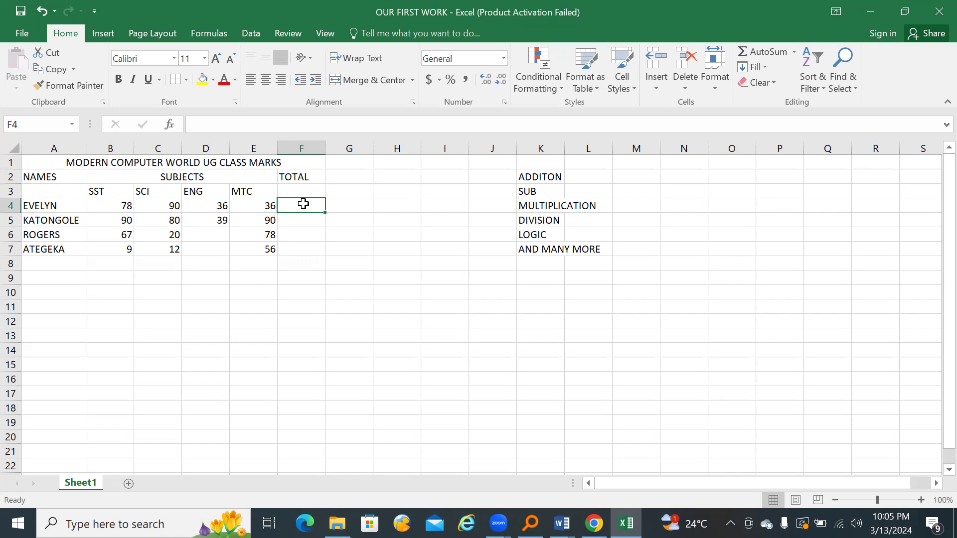
text(=)
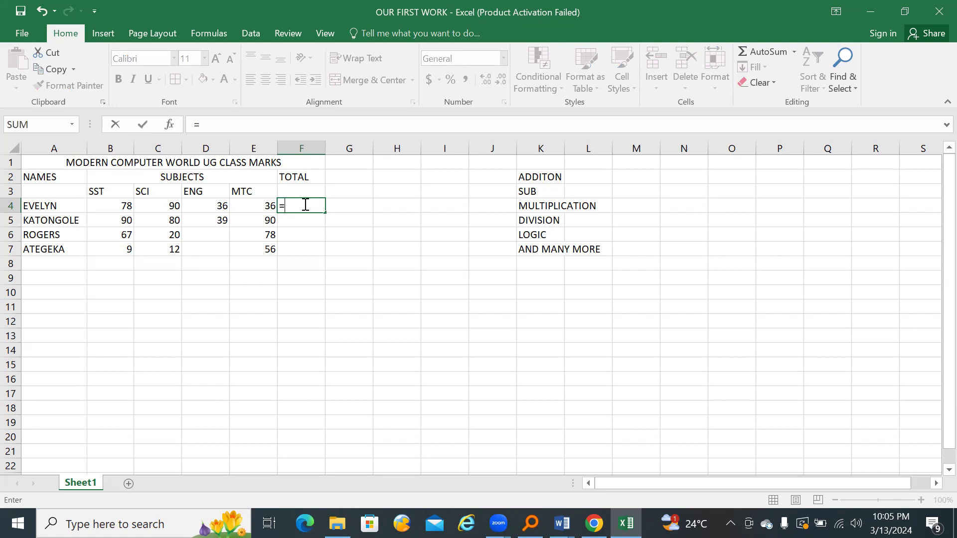
text(SUM)
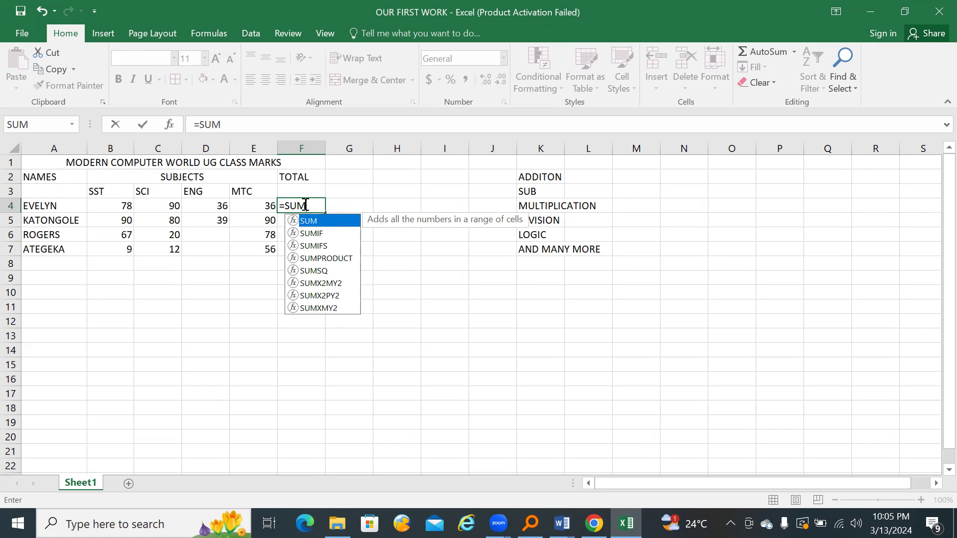
text(()
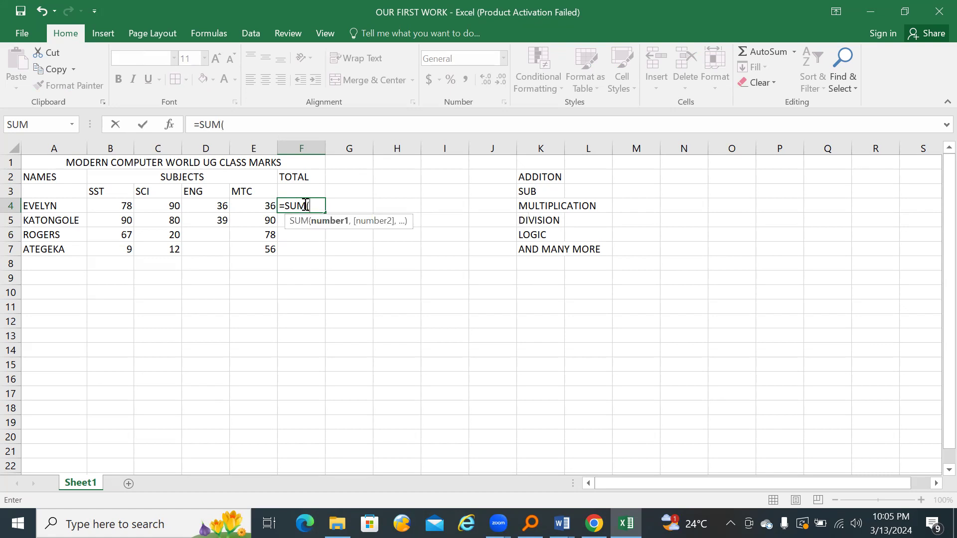
text(B2+)
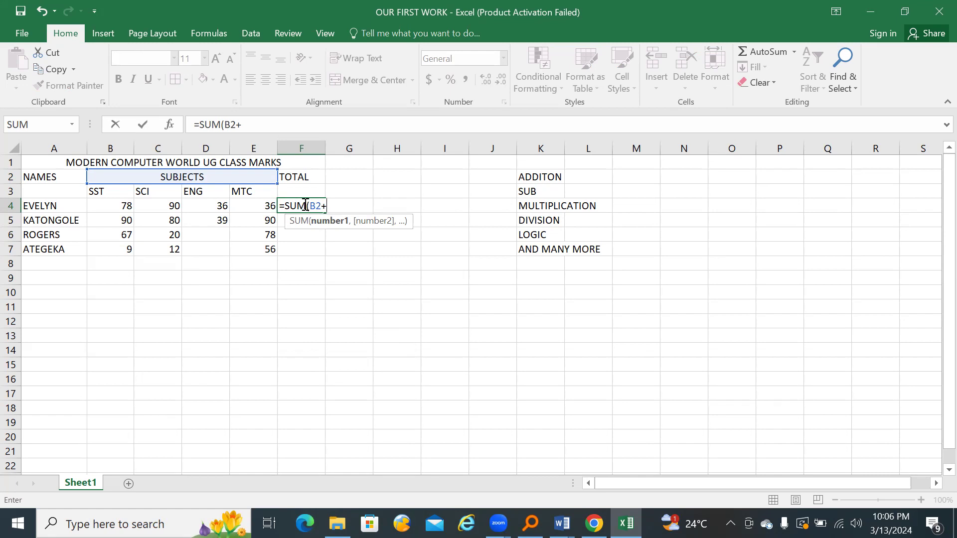
key(BackSpace)
text(:)
text(E2))
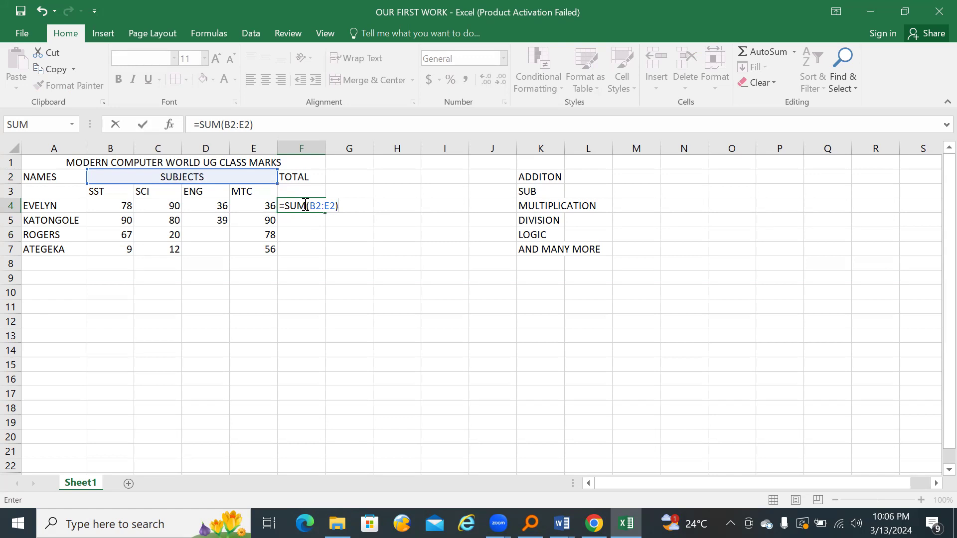
key(Return)
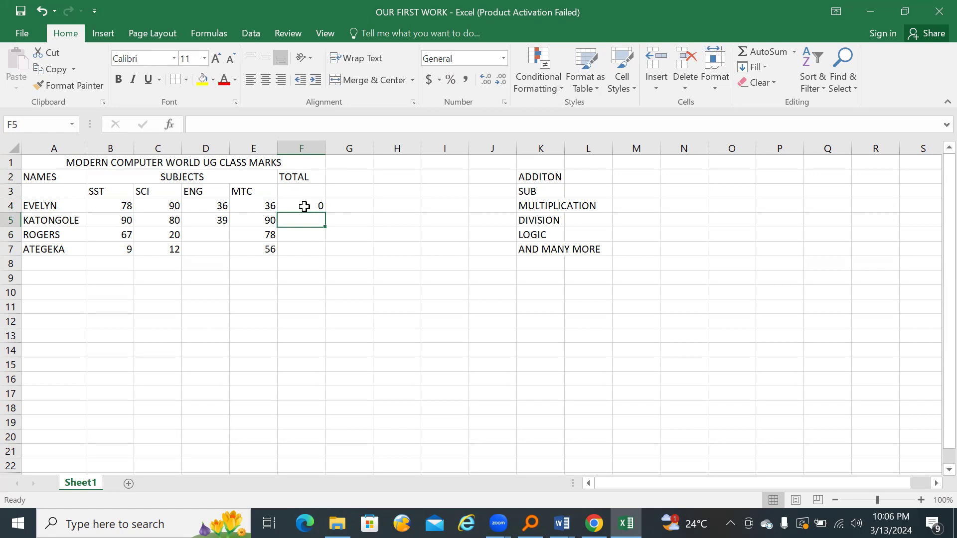
Step: Edit the formula in cell F4 to =SUM(B4:E4) so it adds the first student's marks
double_click(304, 205)
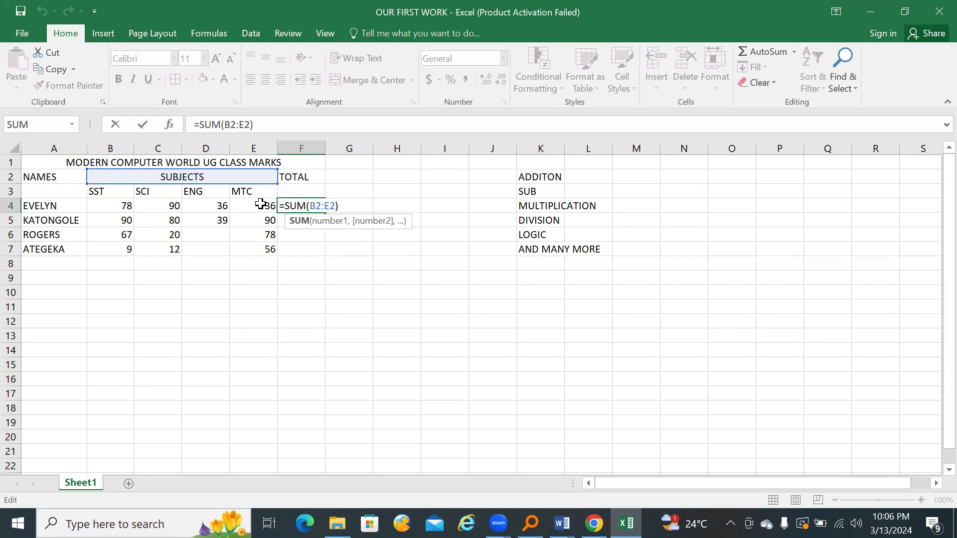
click(323, 206)
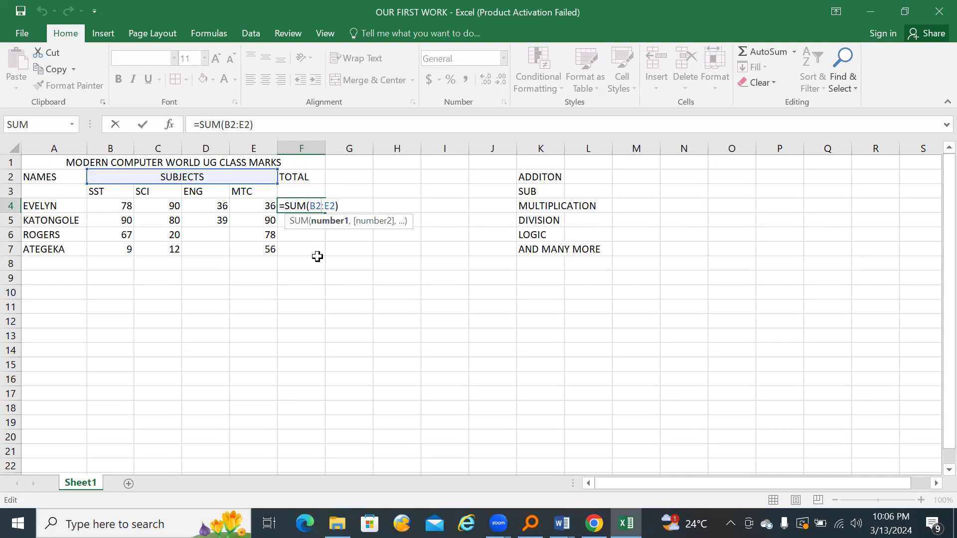
key(BackSpace)
key(BackSpace)
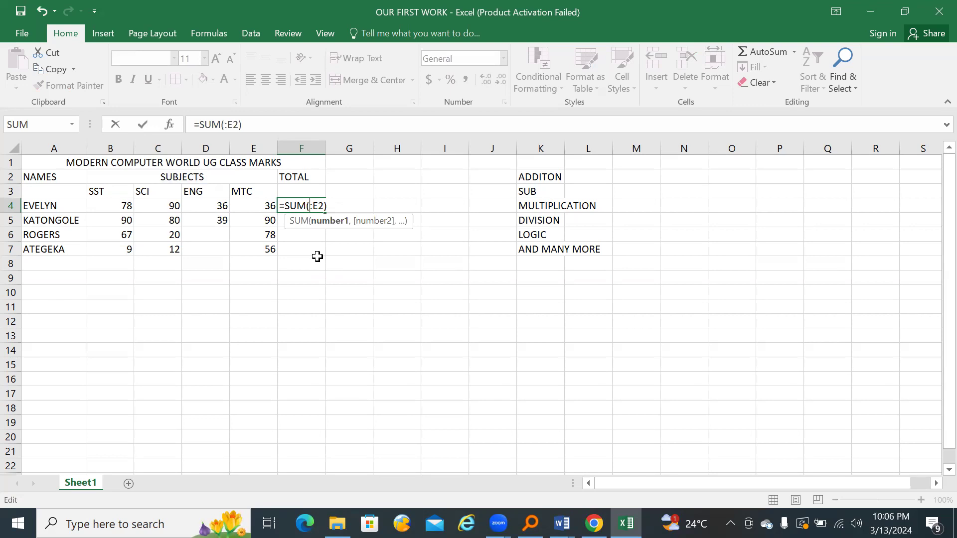
text(E4)
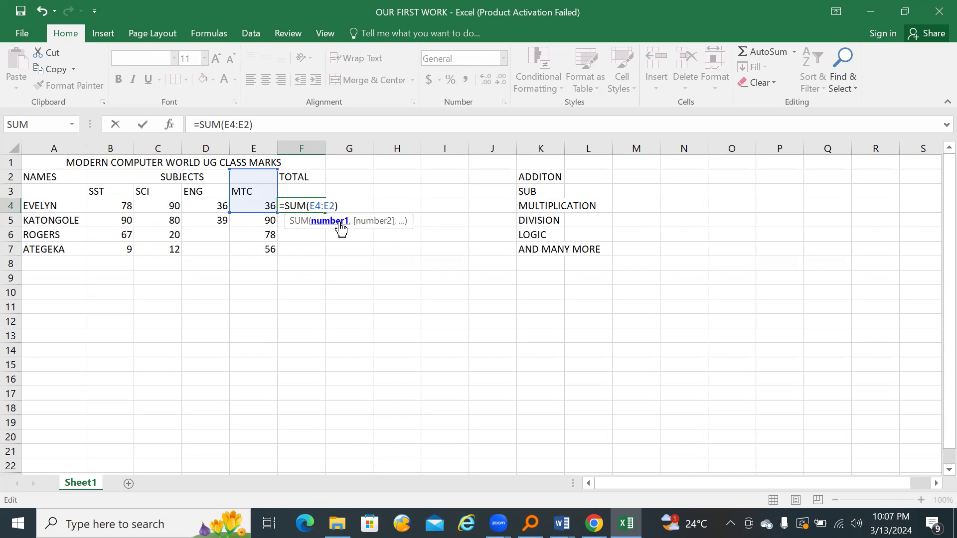
key(BackSpace)
text(B)
key(Right)
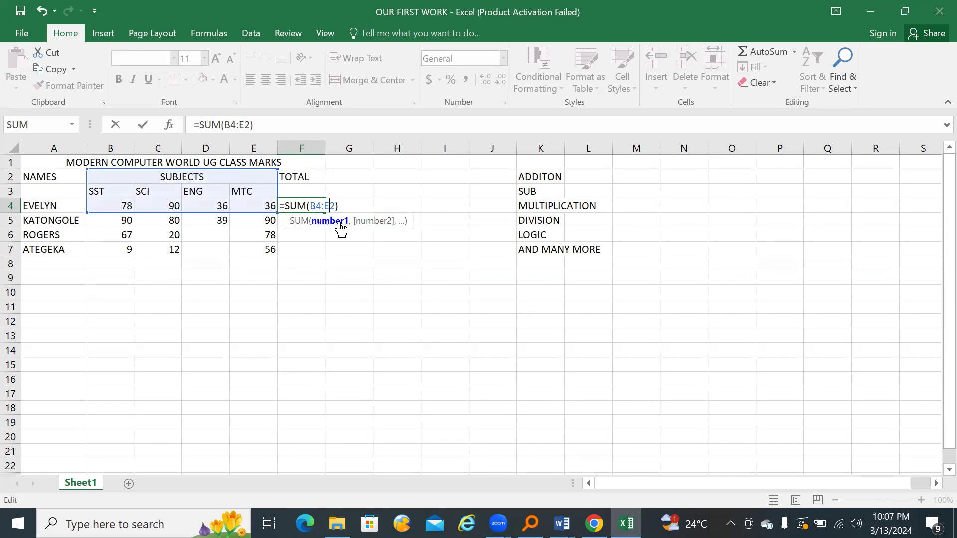
key(BackSpace)
text(4)
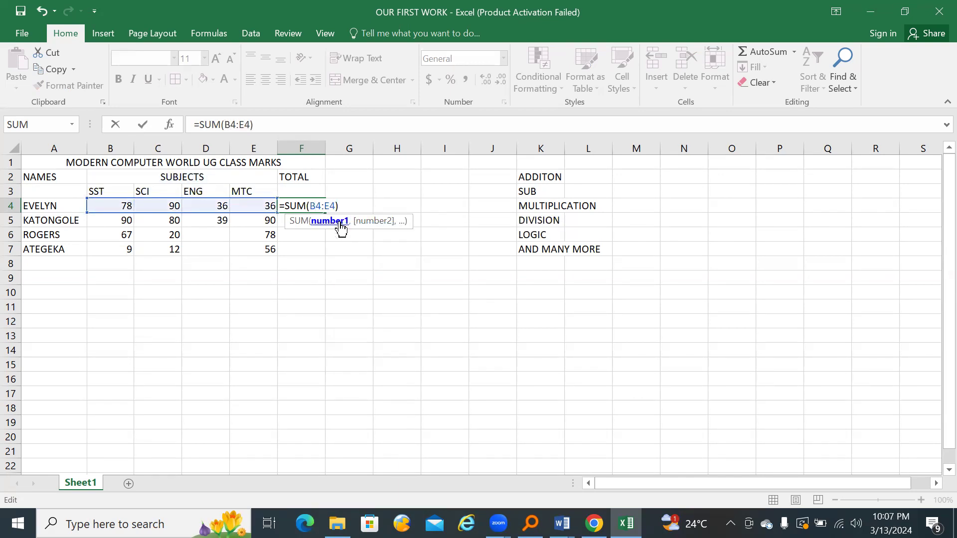
key(Return)
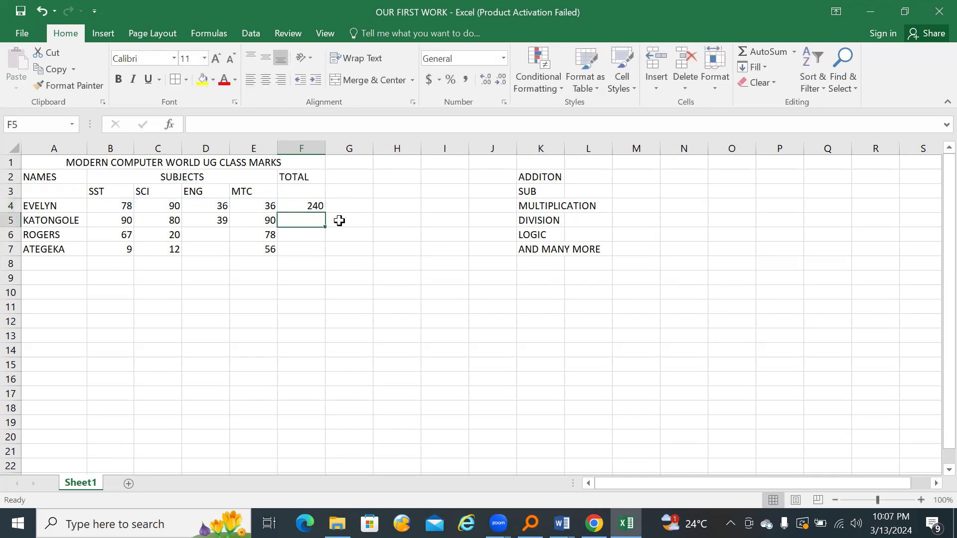
Step: Examine the total formula in F4 and the row 4 marks from B4 to E4 that it adds
click(305, 206)
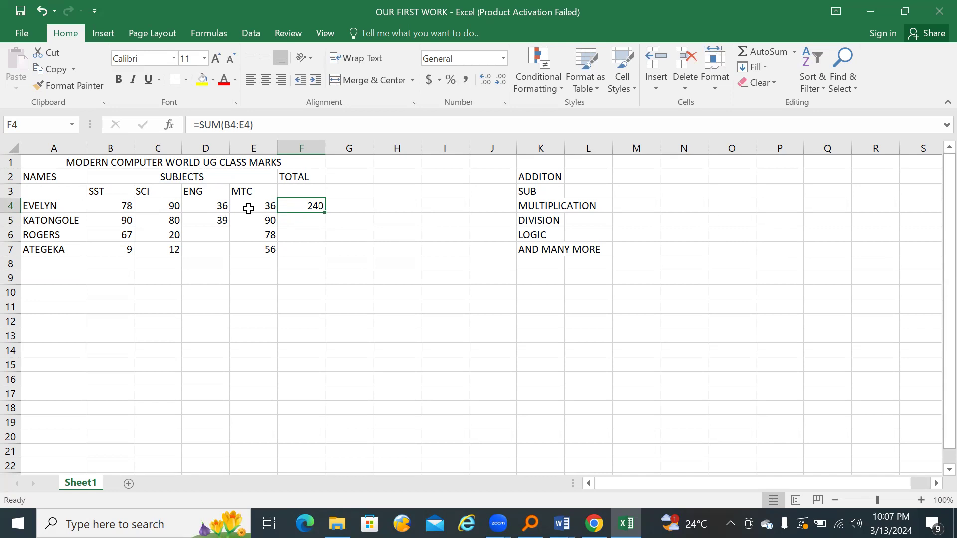
click(121, 207)
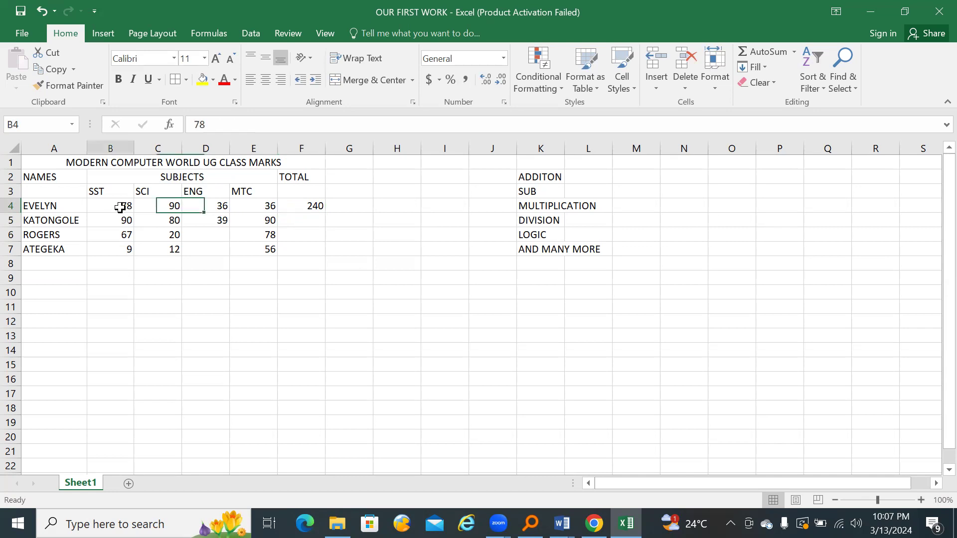
click(159, 207)
click(224, 208)
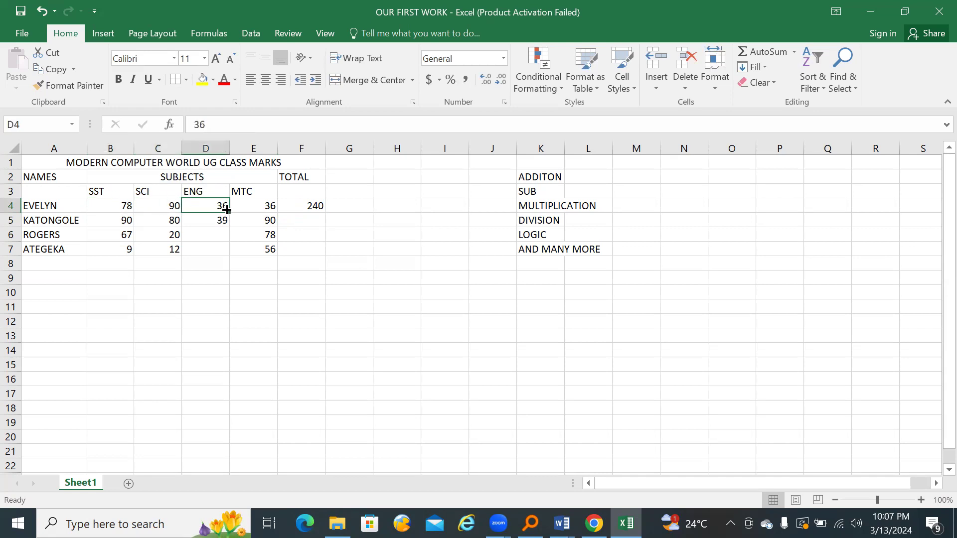
click(256, 208)
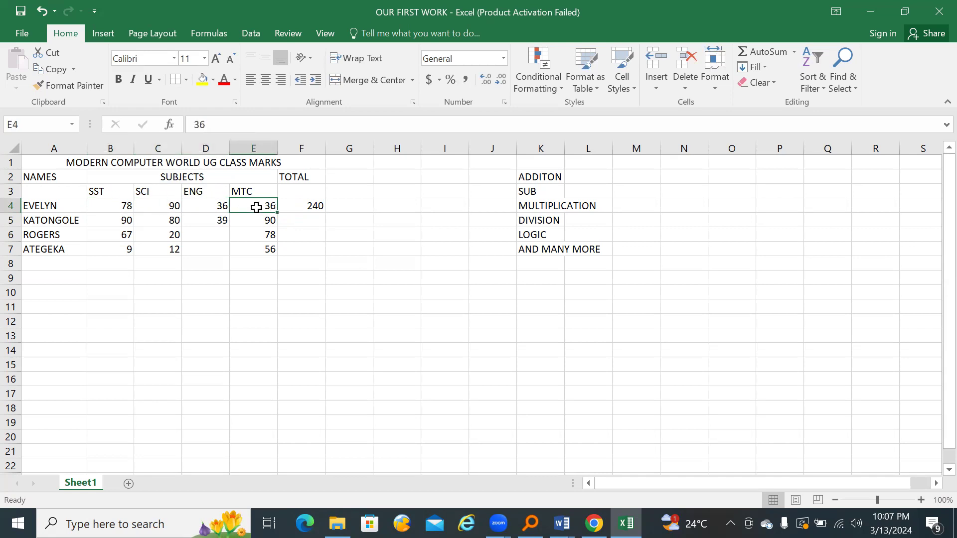
click(128, 209)
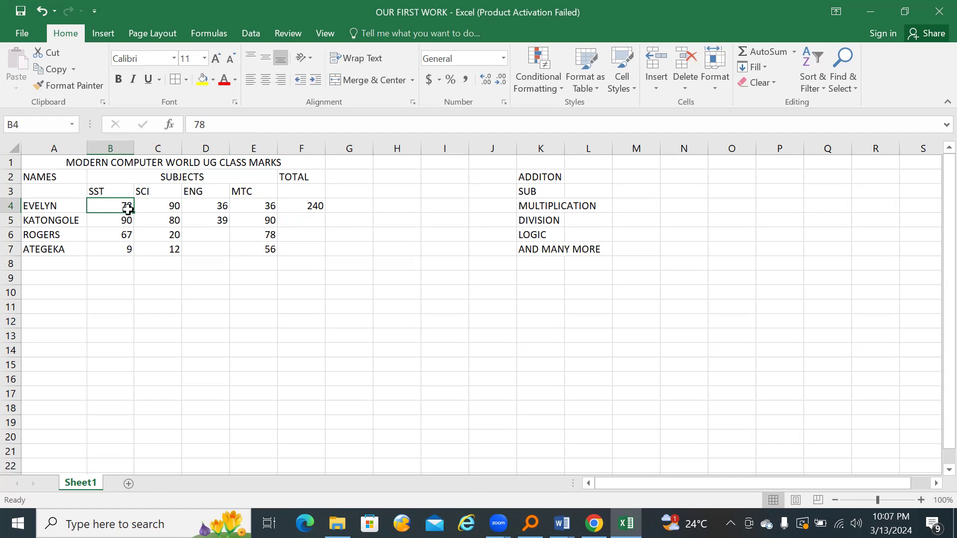
click(316, 207)
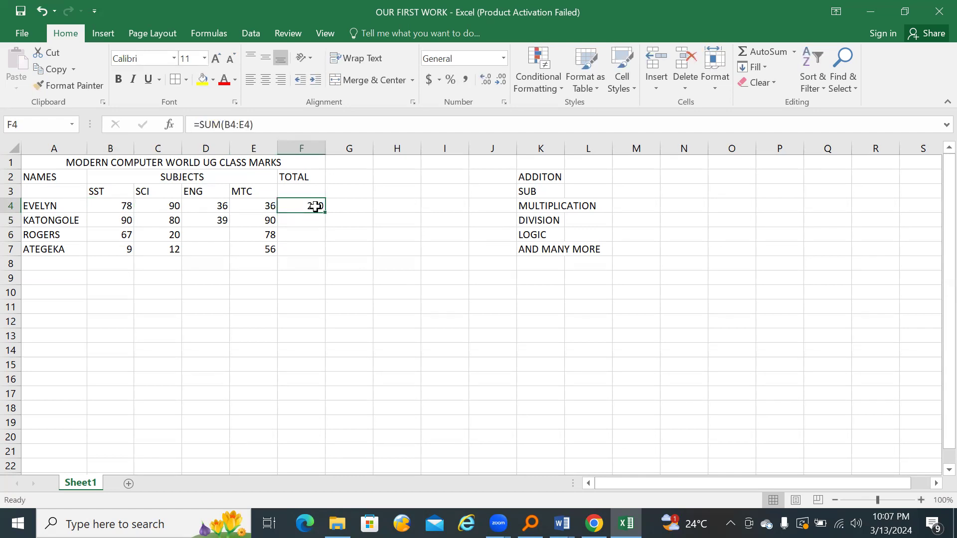
Step: Edit the SUM formula in cell F4 by re-entering E4 as the end of its range
double_click(315, 206)
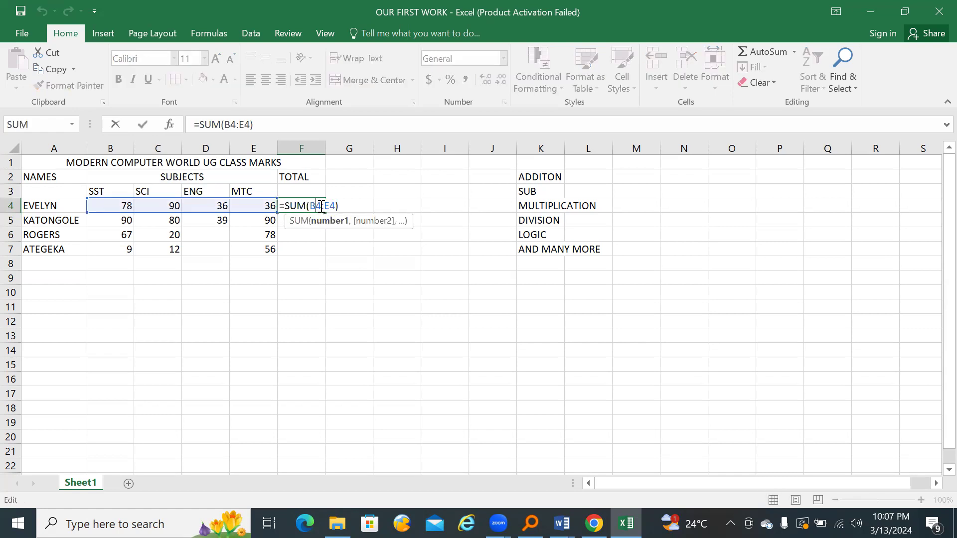
click(335, 205)
key(BackSpace)
key(BackSpace)
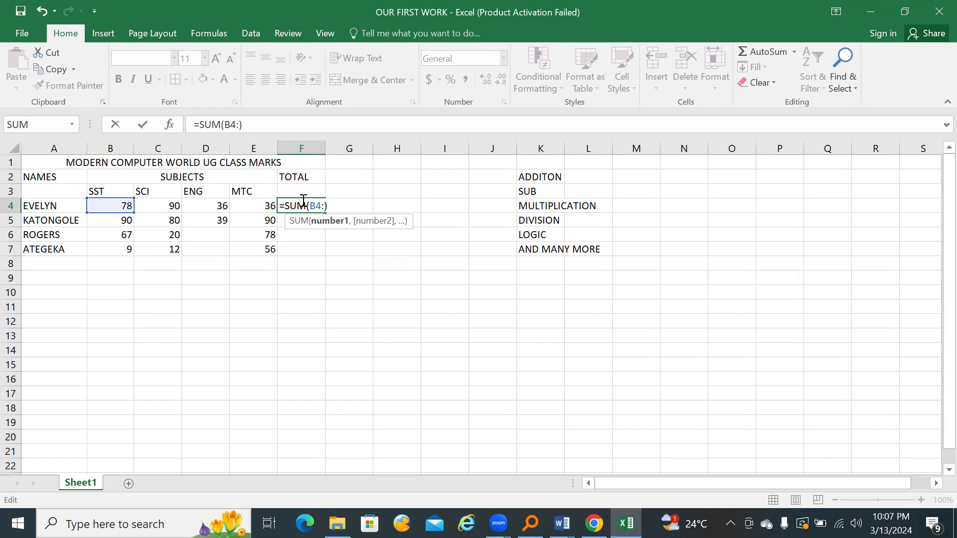
text(E)
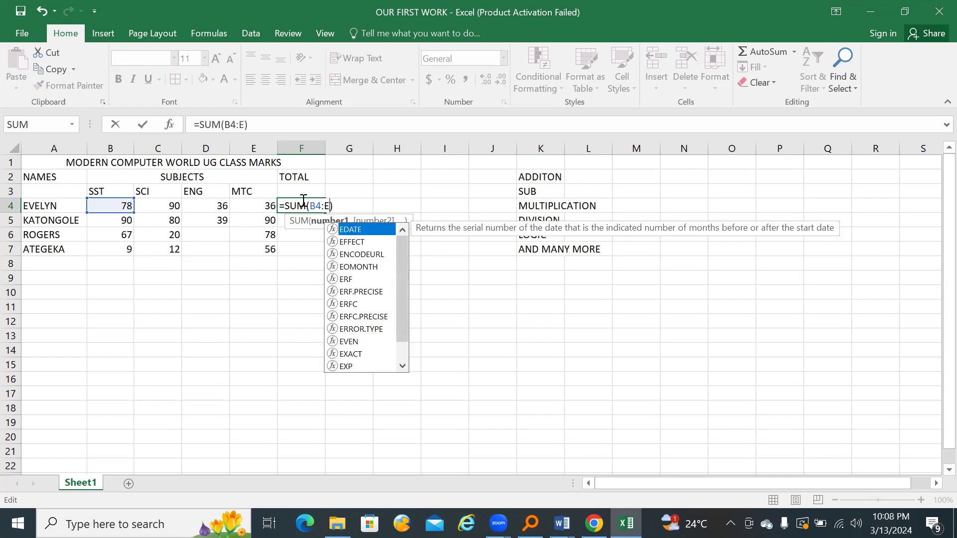
text(4)
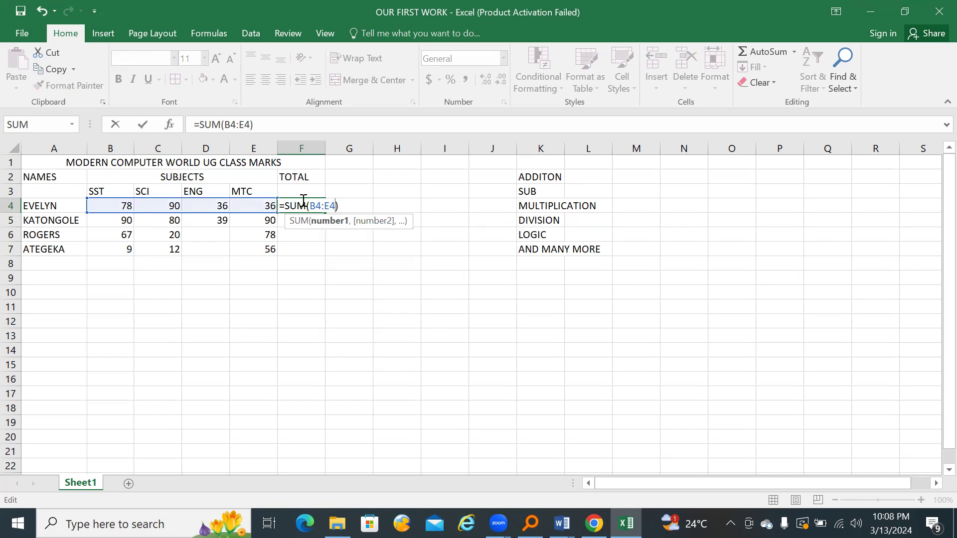
Step: Try C4 as the end of the range in the F4 formula, giving =SUM(B4:C4)
key(BackSpace)
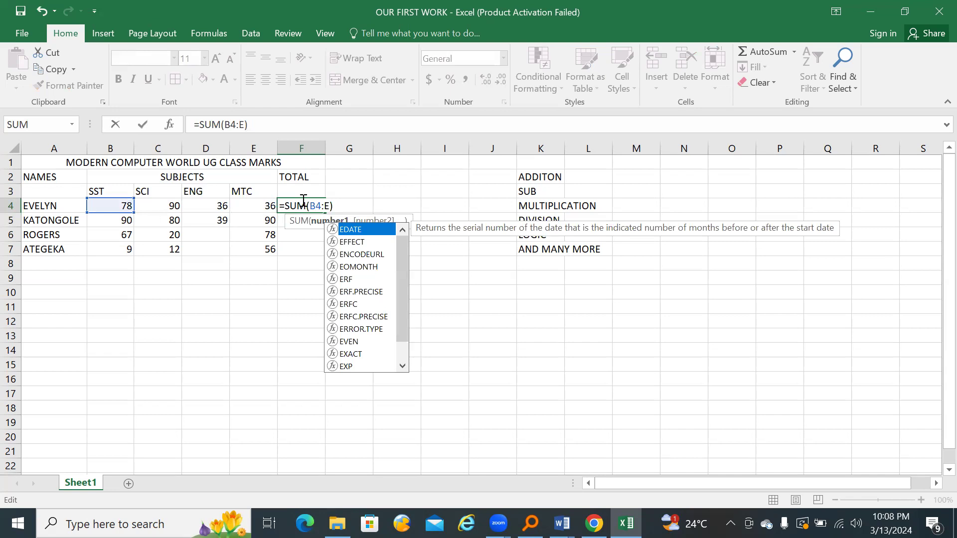
text(C)
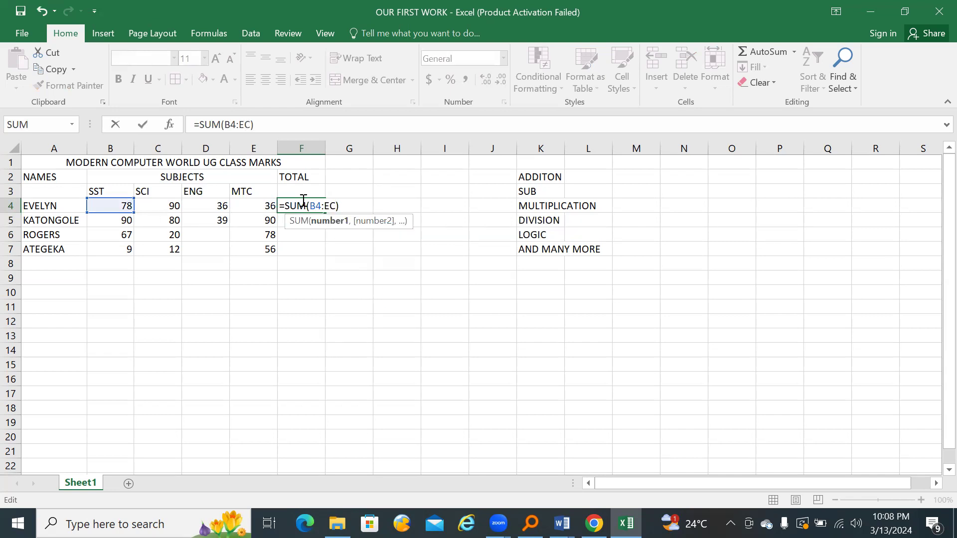
text(4)
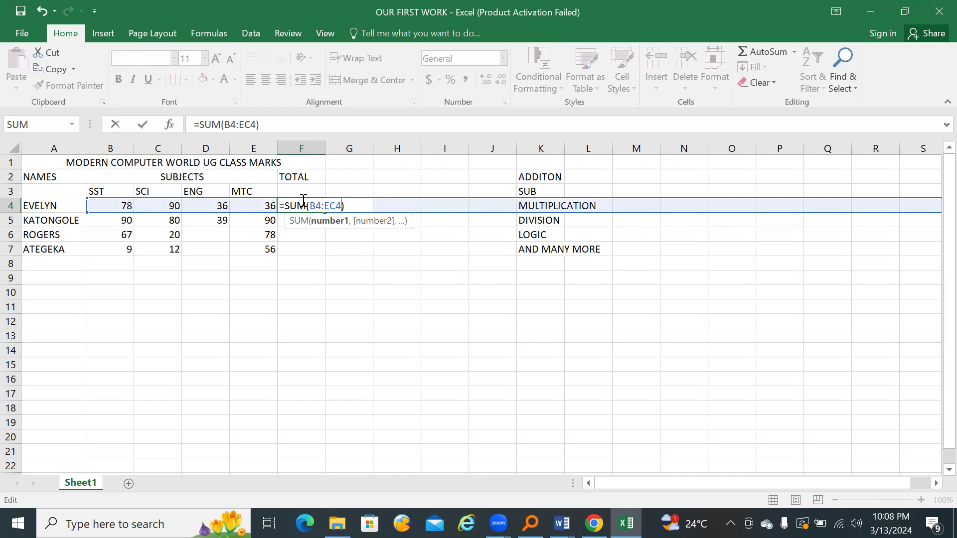
key(BackSpace)
key(BackSpace)
key(BackSpace)
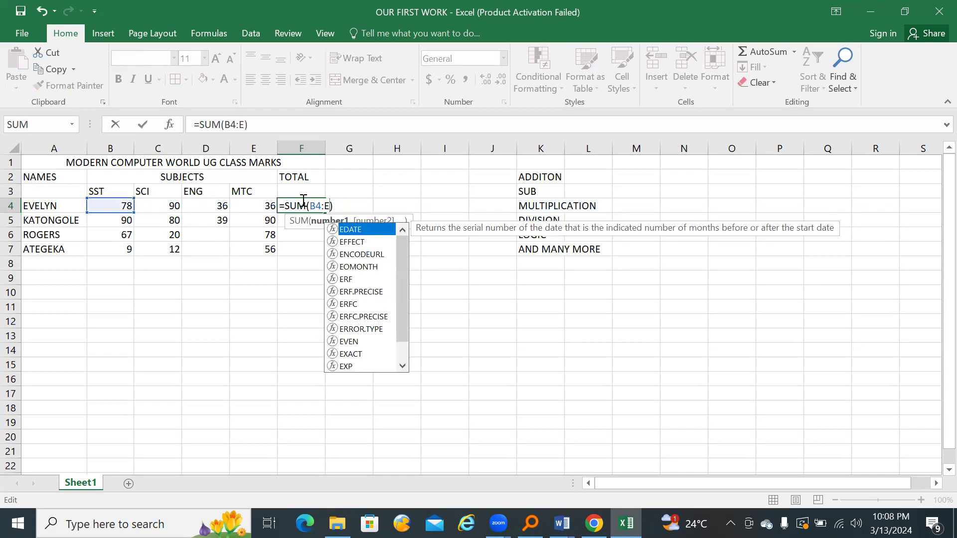
text(C4)
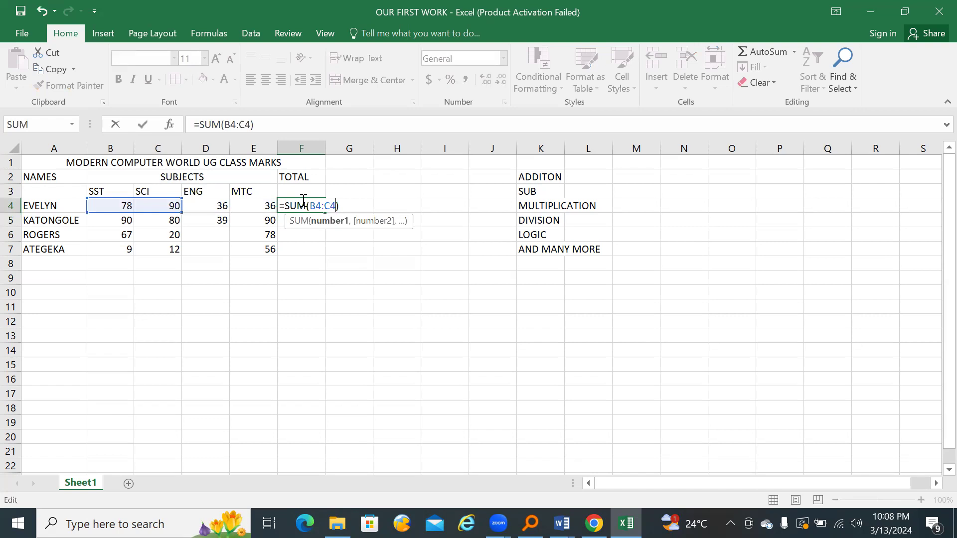
Step: Try D4 as the end of the range in the F4 formula, giving =SUM(B4:D4)
key(BackSpace)
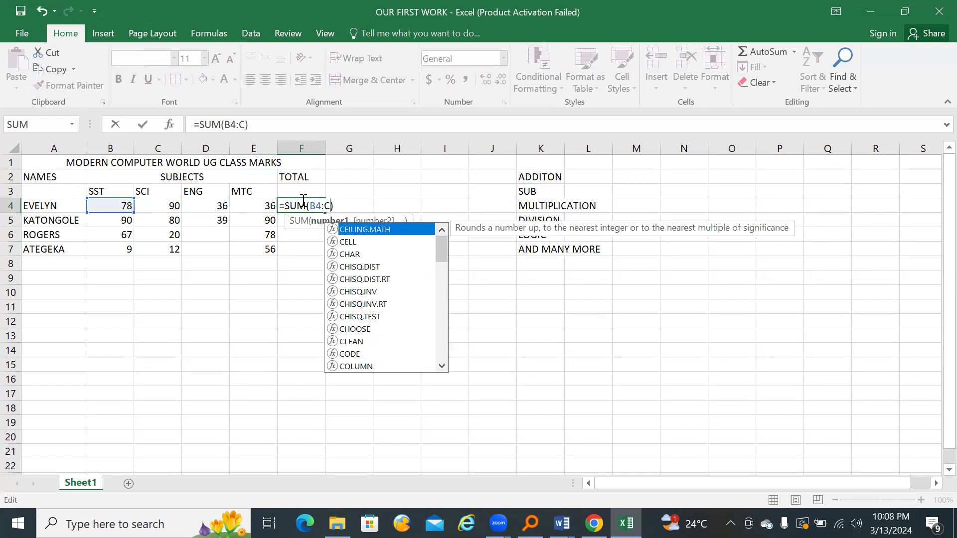
text(4)
key(BackSpace)
key(BackSpace)
text(D)
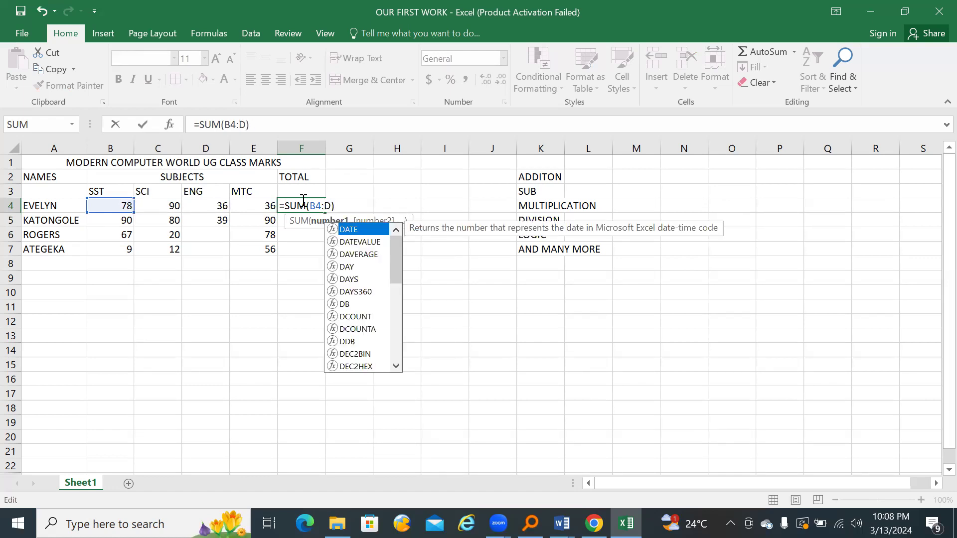
text(4)
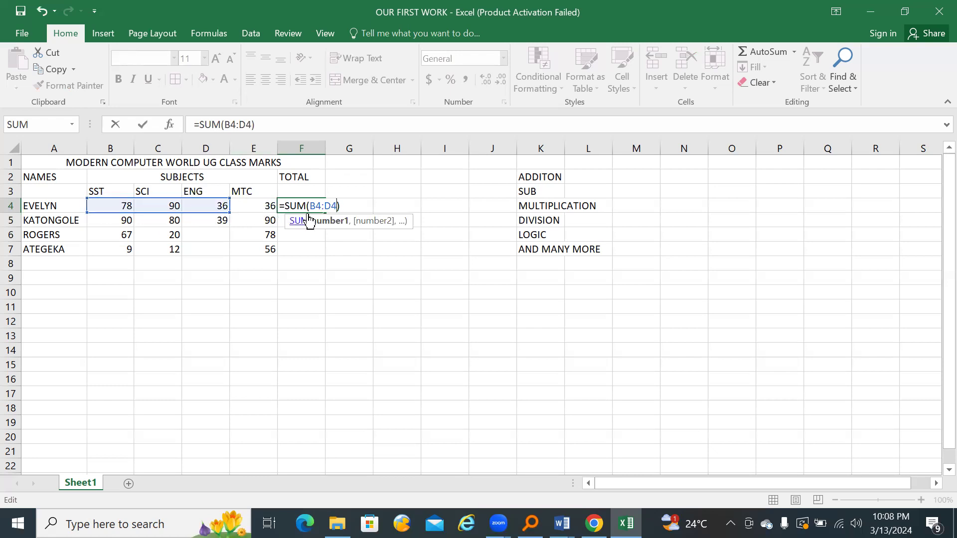
Step: Restore the formula in cell F4 to =SUM(B4:E4) and reselect the cell
key(BackSpace)
key(BackSpace)
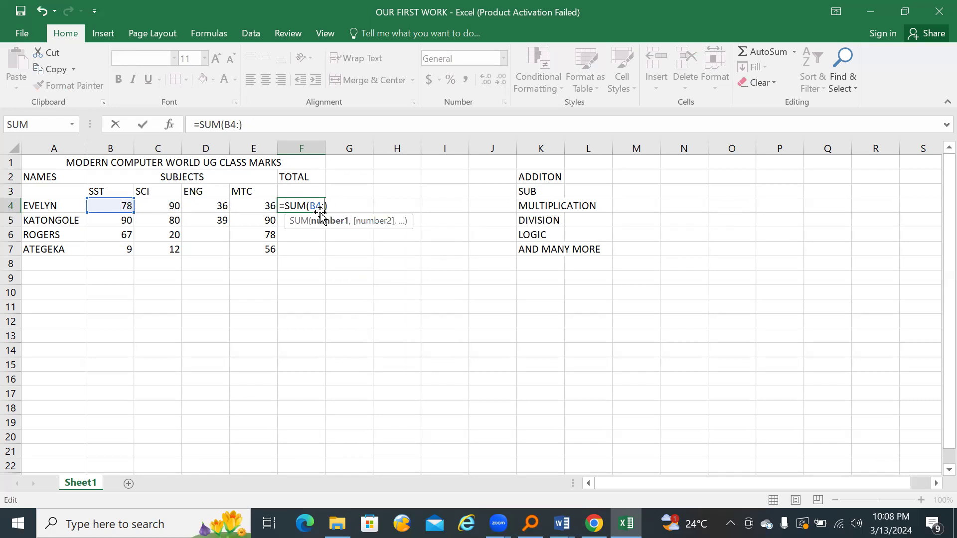
text(E4)
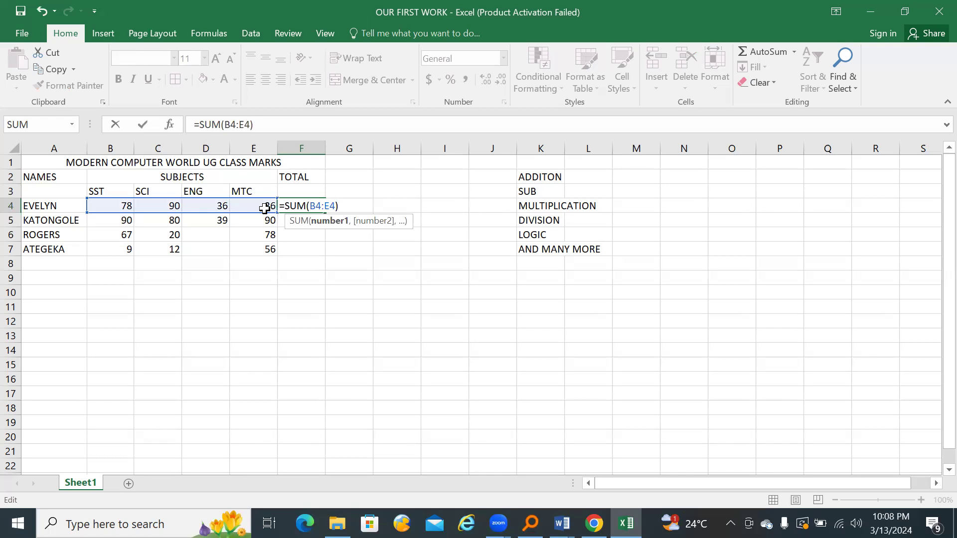
text())
key(BackSpace)
key(Return)
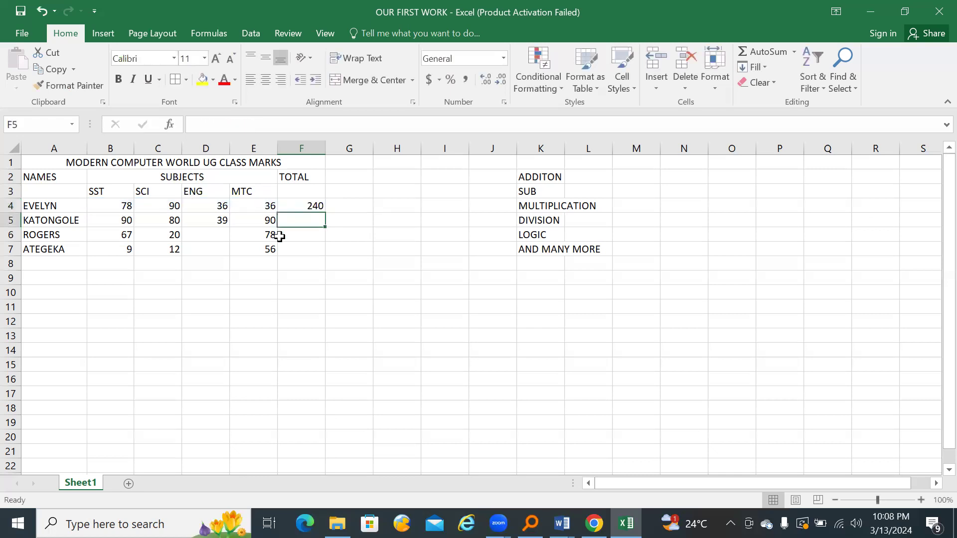
click(315, 207)
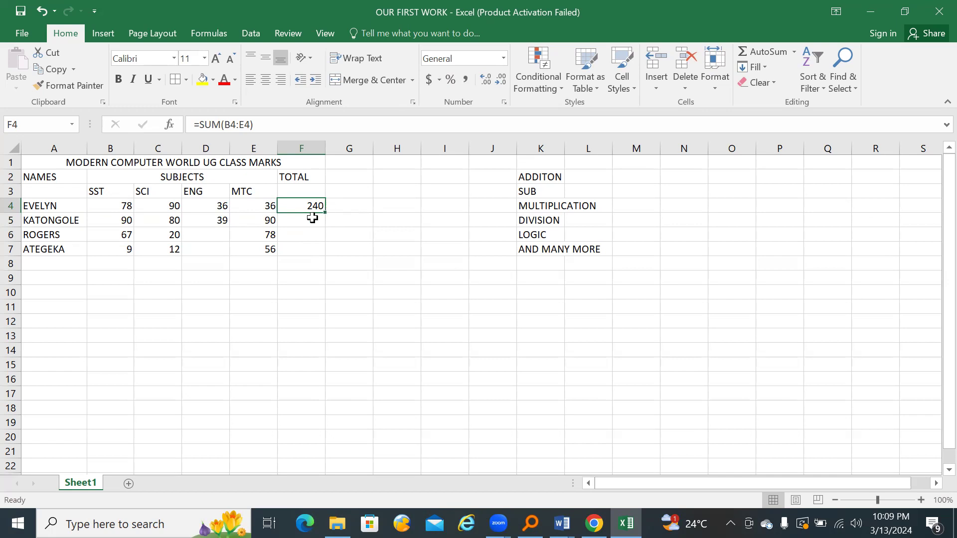
Step: Try starting a formula in cell F5 with =SU and with =IF, and erase the entry
click(313, 218)
text(=)
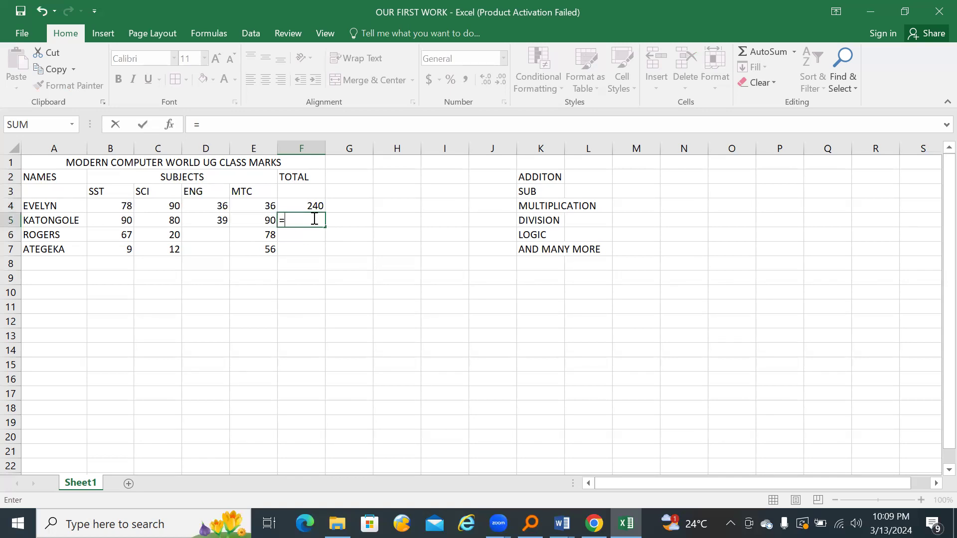
text(SU)
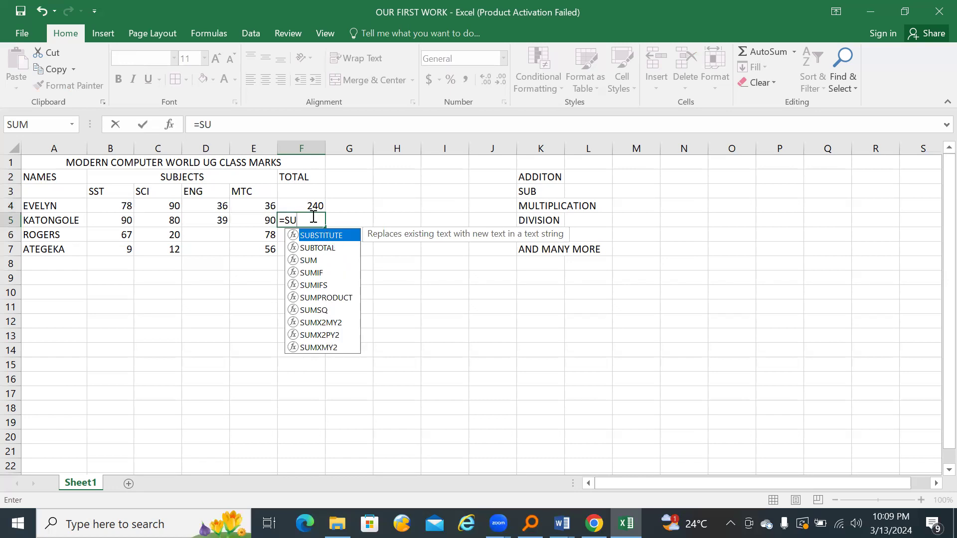
key(BackSpace)
key(BackSpace)
text(IF)
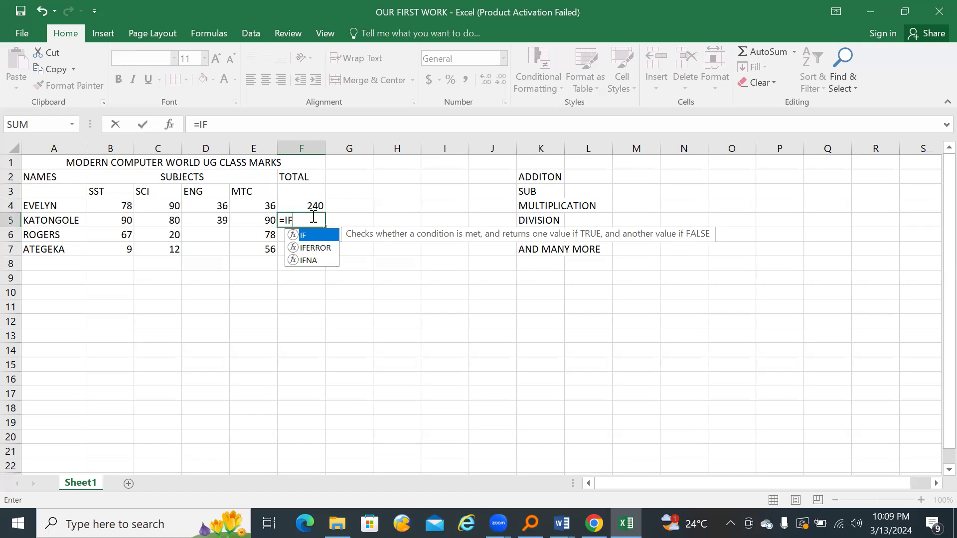
key(BackSpace)
key(BackSpace)
key(BackSpace)
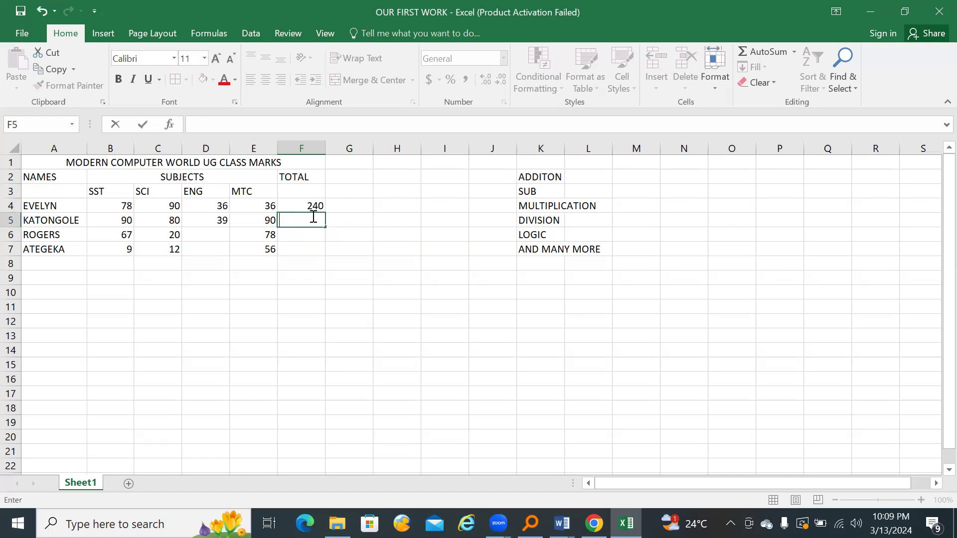
Step: Enter SUM in cell F5 without an equals sign
text(SUN)
key(BackSpace)
text(M)
key(ctrl+Return)
key(Left)
key(Left)
key(Right)
key(Right)
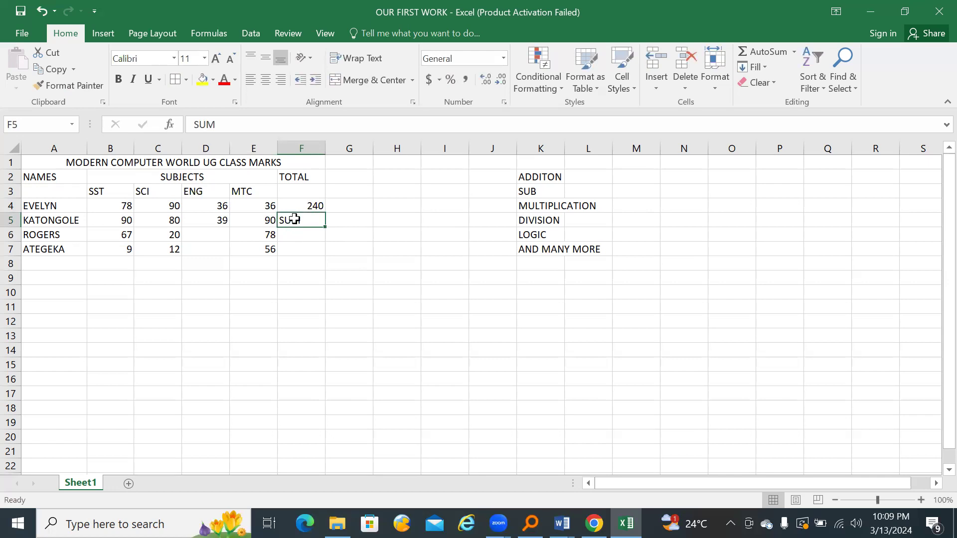
Step: Add an equals sign before SUM in cell F5 and erase the whole entry
double_click(294, 219)
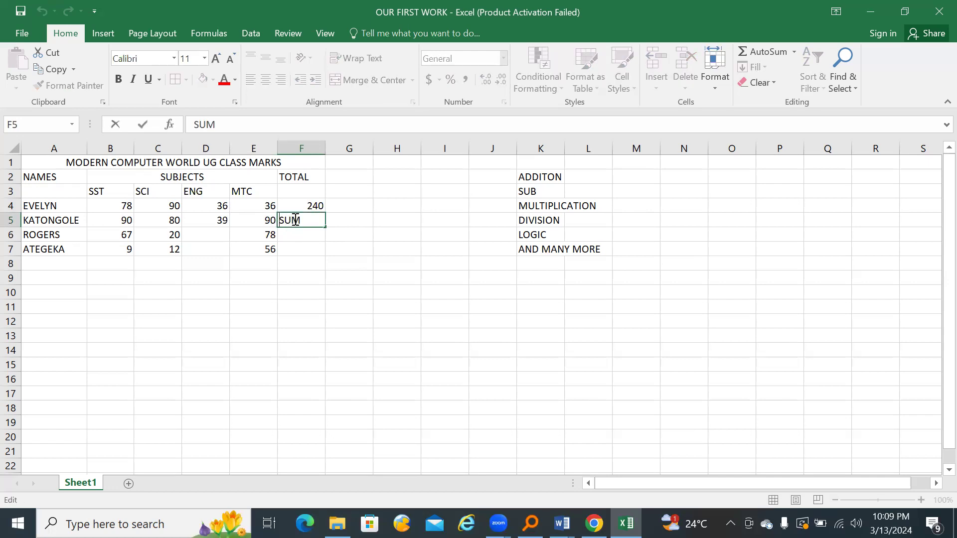
key(Home)
text(=)
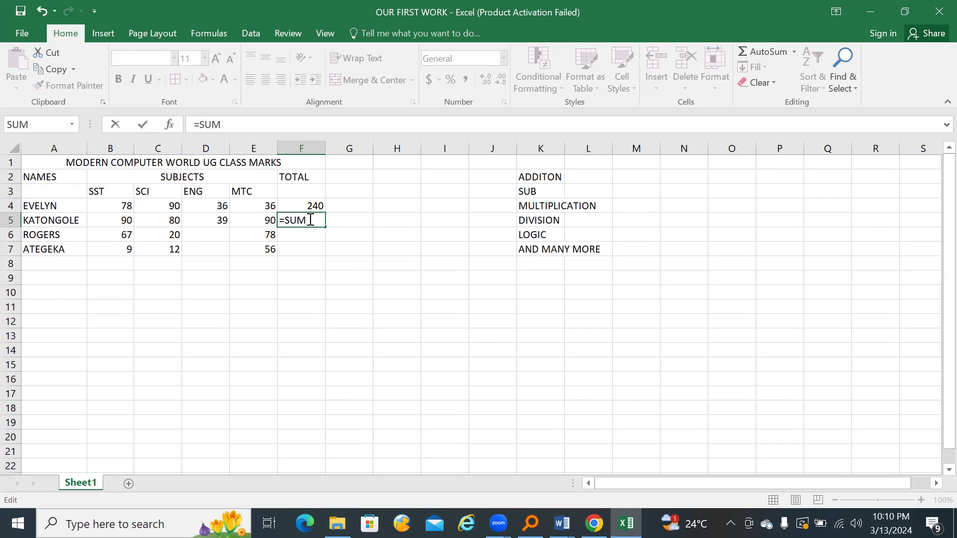
key(BackSpace)
key(BackSpace)
key(BackSpace)
key(BackSpace)
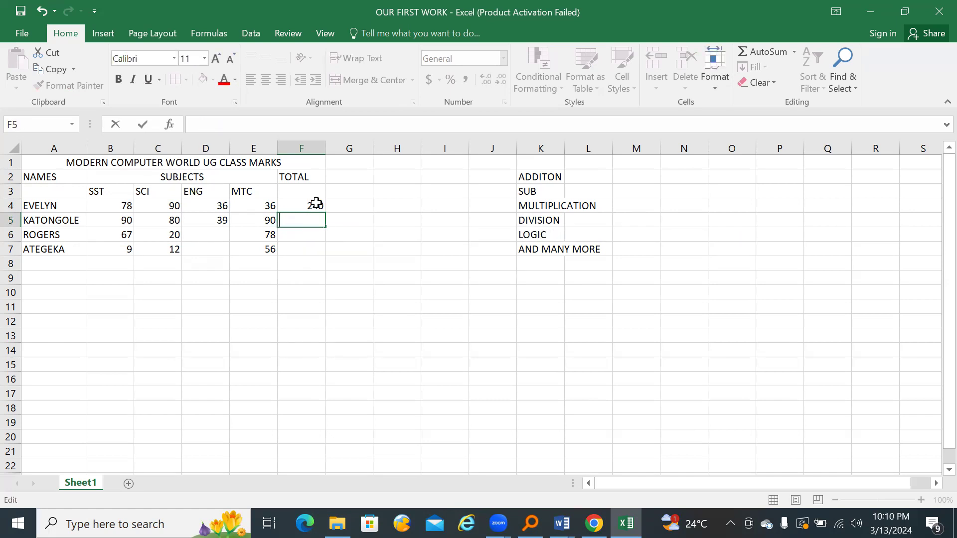
Step: Fill the SUM formula from cell F4 down to F7 to total the remaining students' marks
click(315, 206)
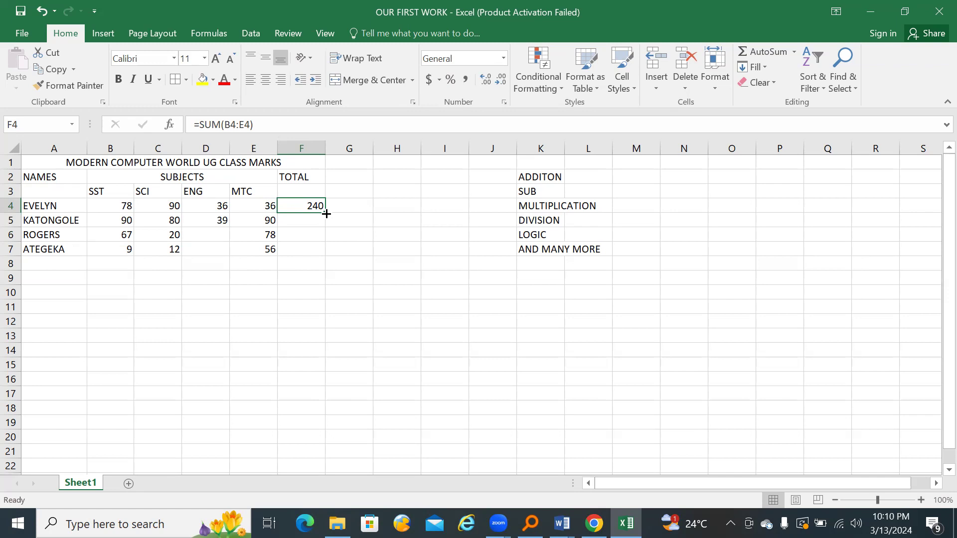
drag(326, 214, 317, 249)
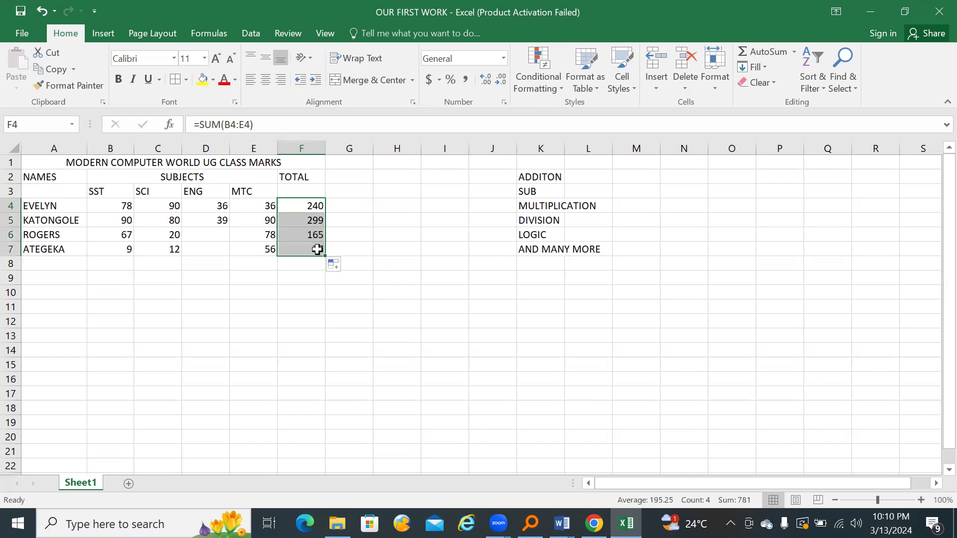
click(342, 230)
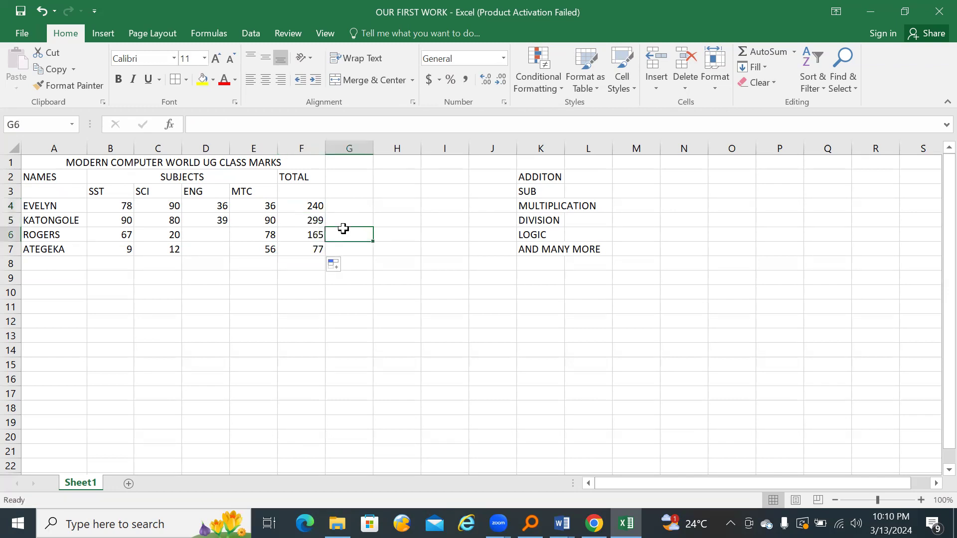
Step: Examine the filled total formulas in F5 and F7 against the first and last marks in rows 5 and 7
click(312, 224)
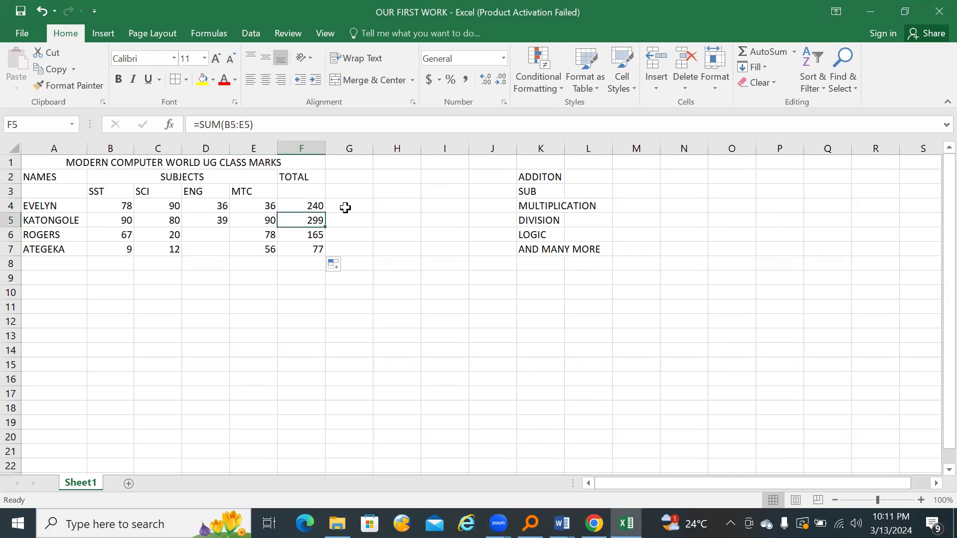
click(121, 221)
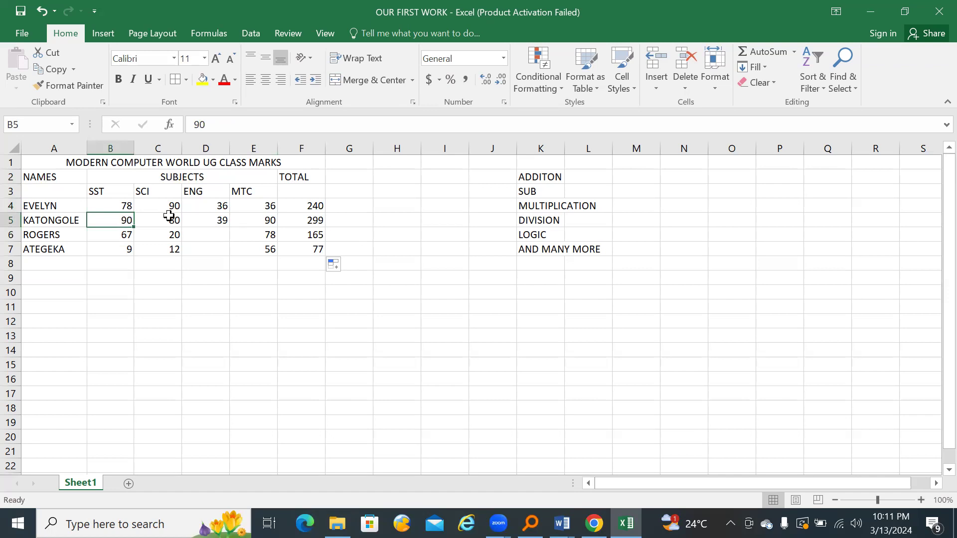
click(254, 220)
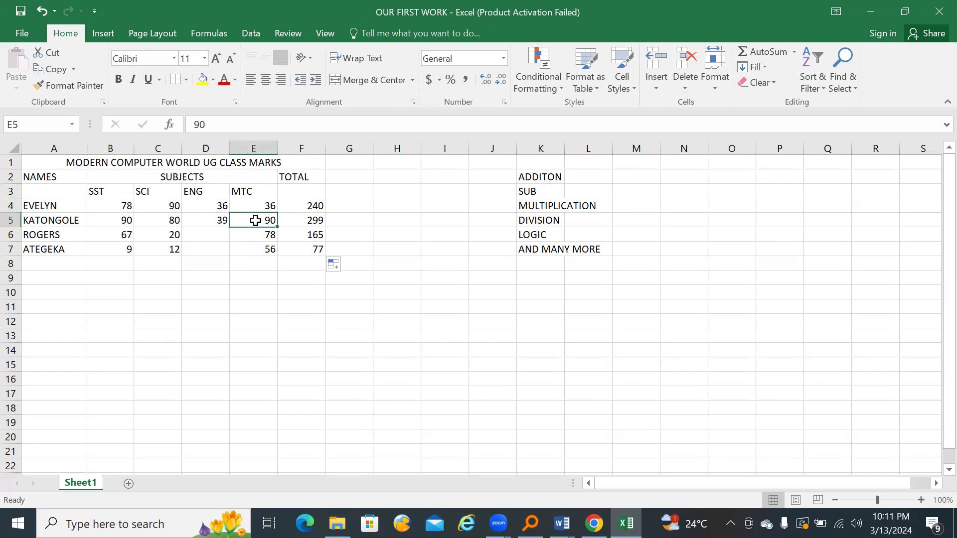
click(290, 250)
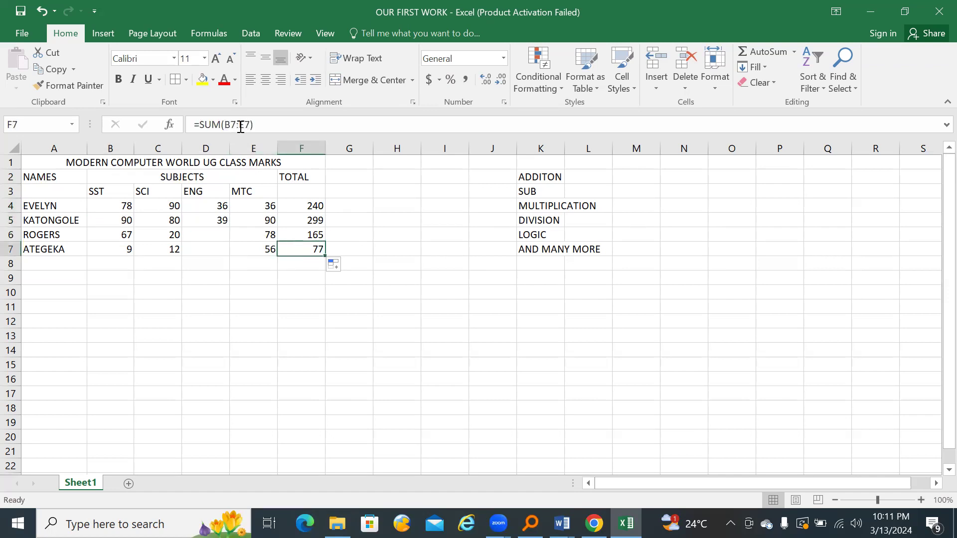
click(128, 252)
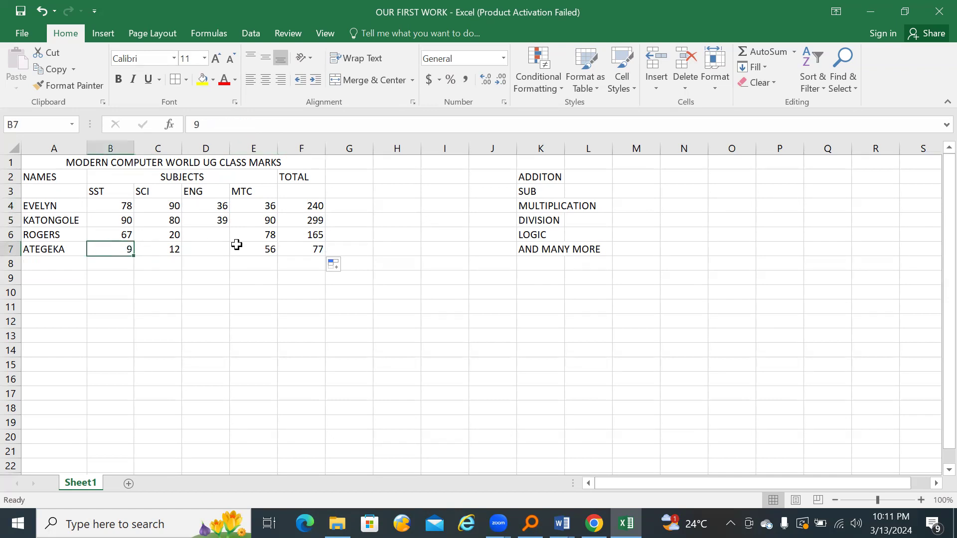
click(261, 251)
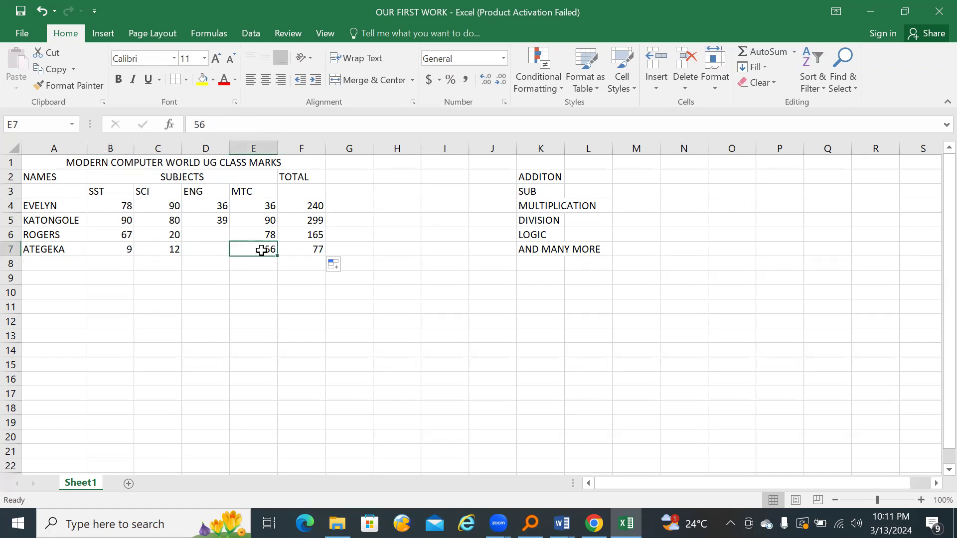
click(312, 251)
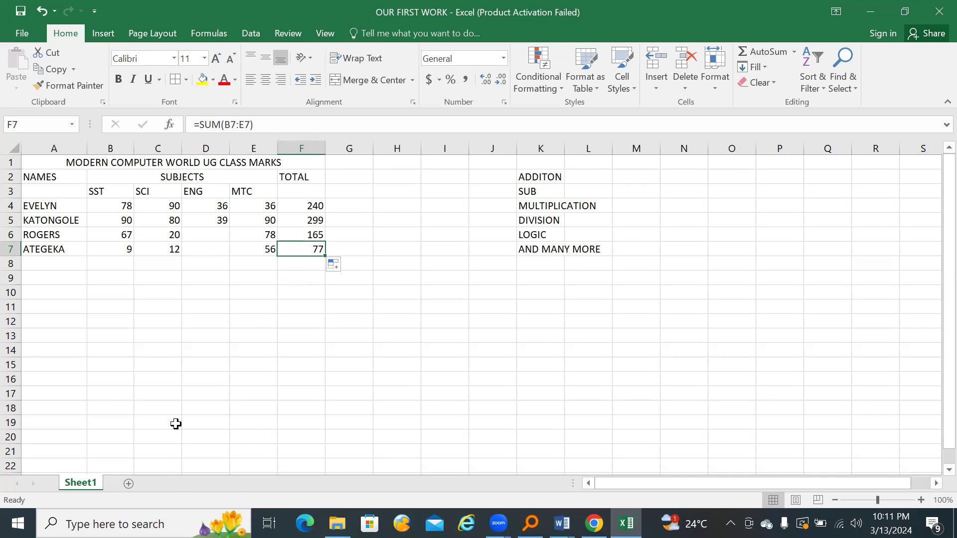
Step: Open the Calculator app and move its window clear of the marks table
click(65, 523)
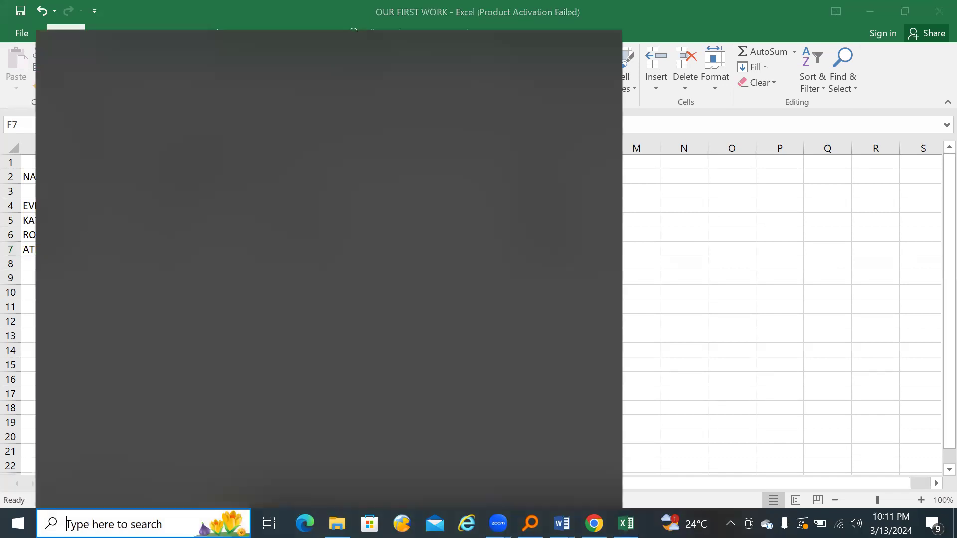
text(CALC)
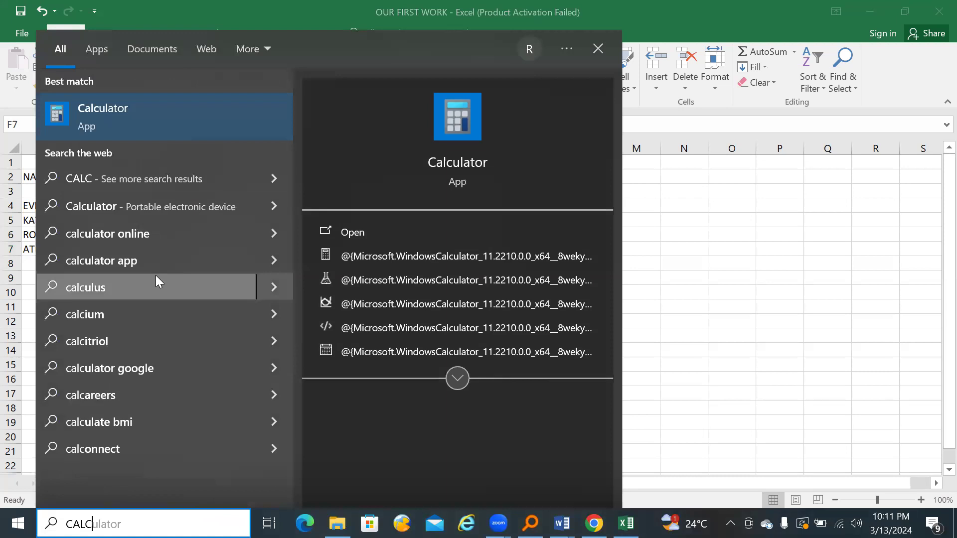
click(158, 113)
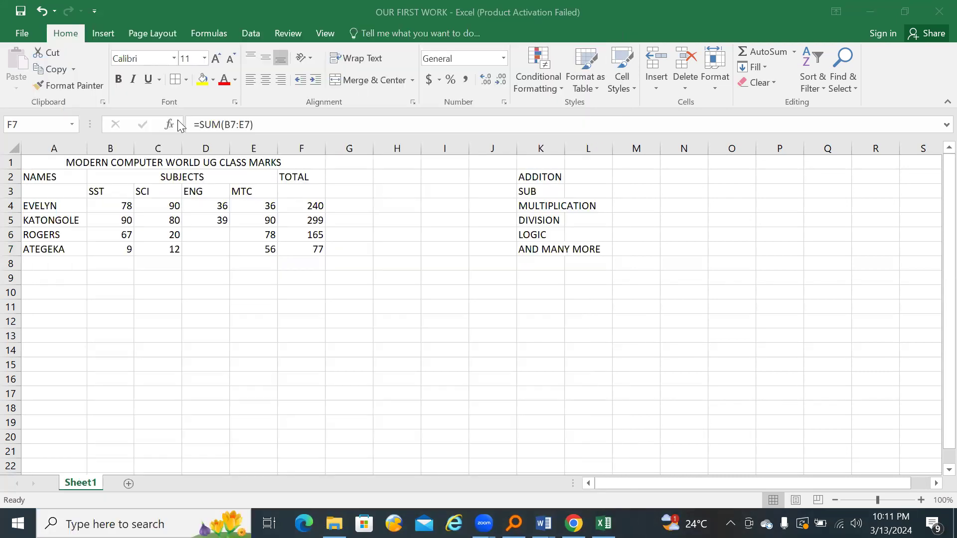
drag(237, 35, 519, 36)
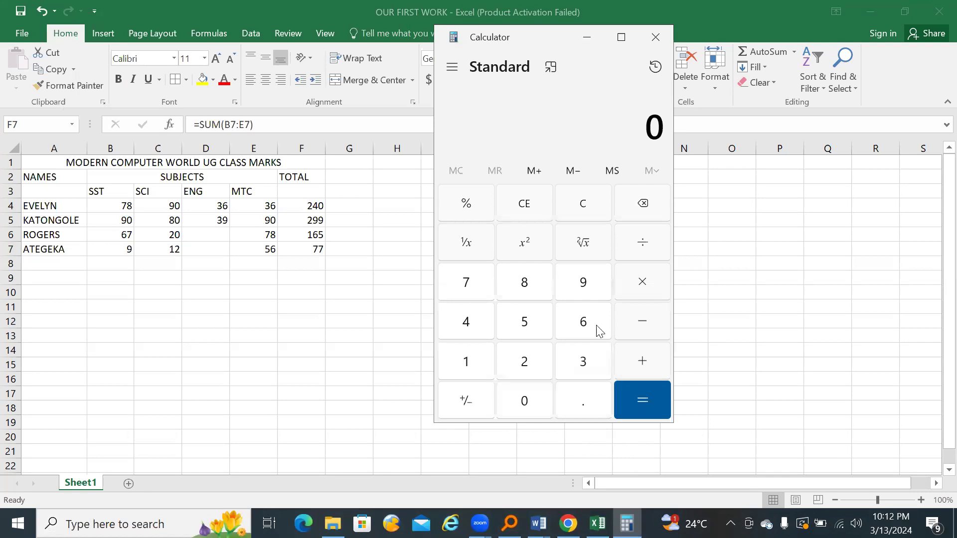
Step: Add 9, 12 and 56 in Calculator to check the row 7 total, and return to the Excel worksheet
click(583, 282)
click(643, 360)
click(466, 360)
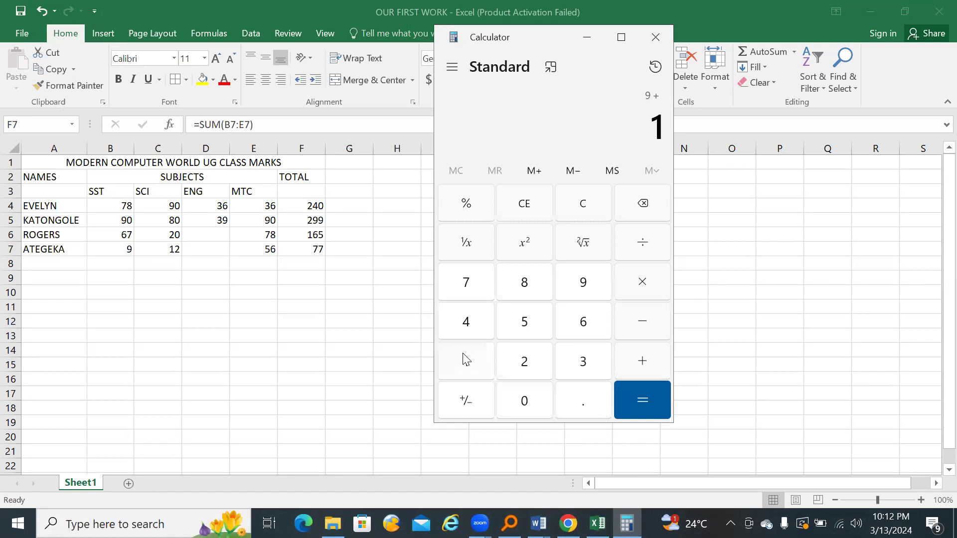
click(524, 369)
click(634, 364)
click(525, 321)
click(584, 324)
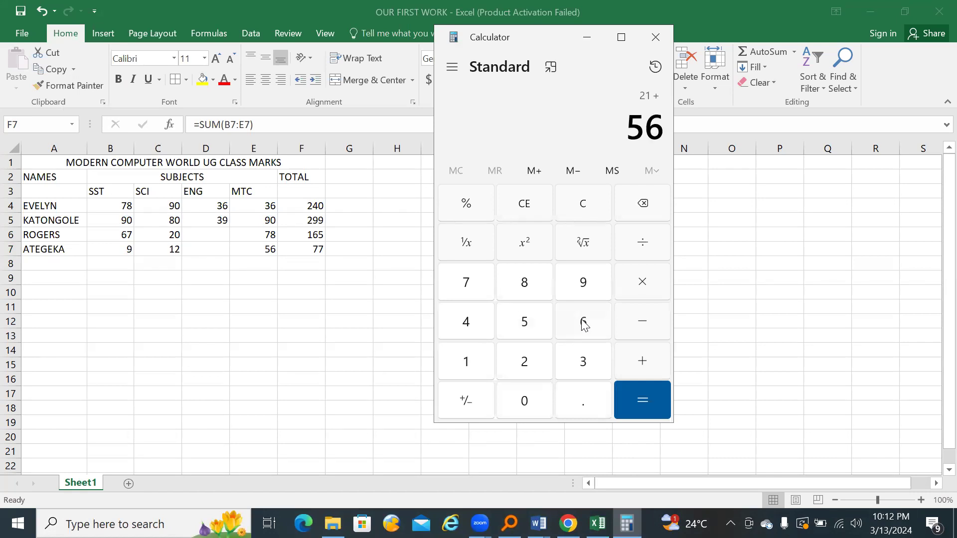
click(647, 370)
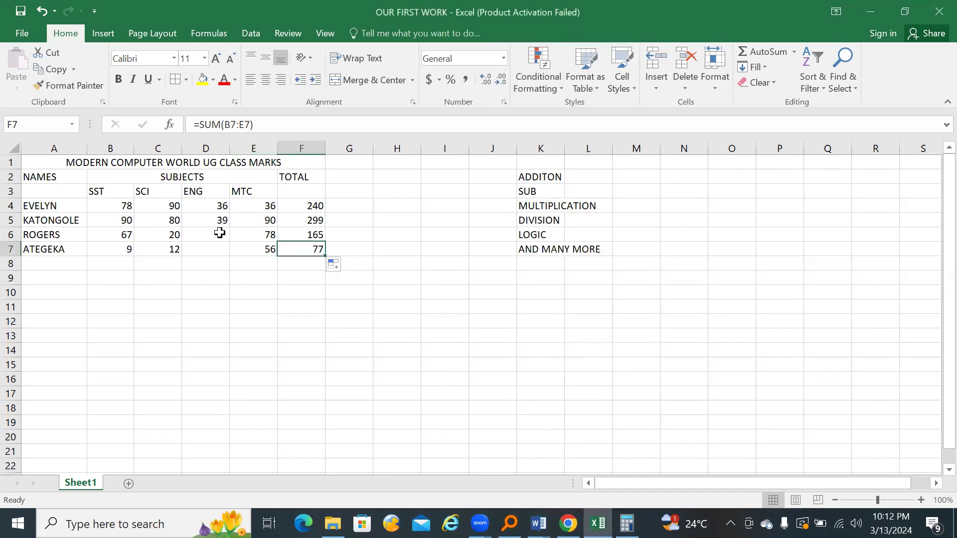
Step: Enter ENG marks of 3 in cell D7 and 100 in cell D4
click(211, 251)
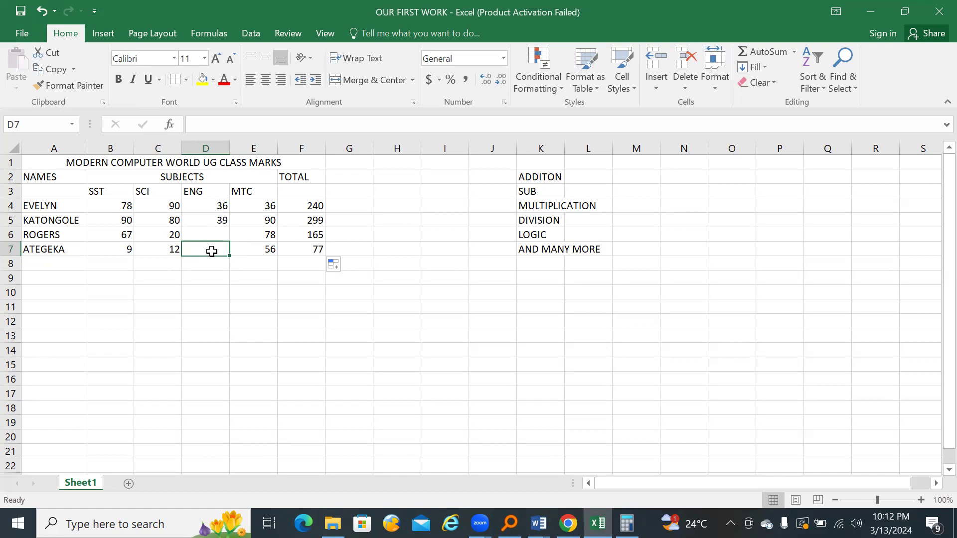
text(3)
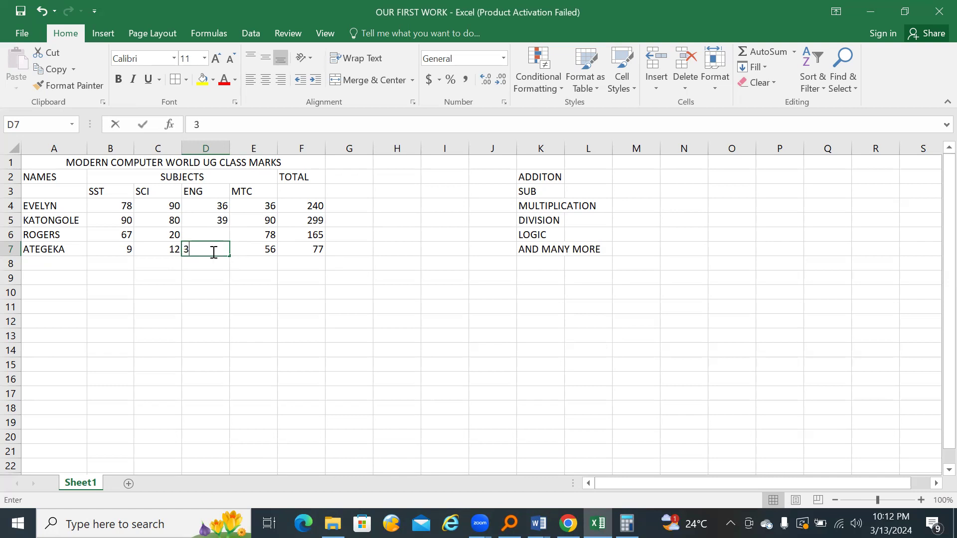
click(267, 281)
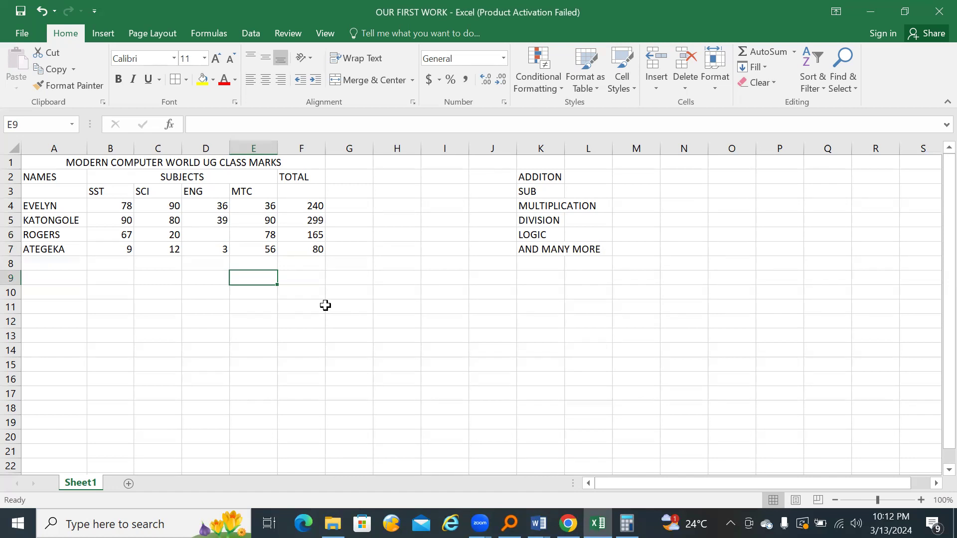
click(215, 205)
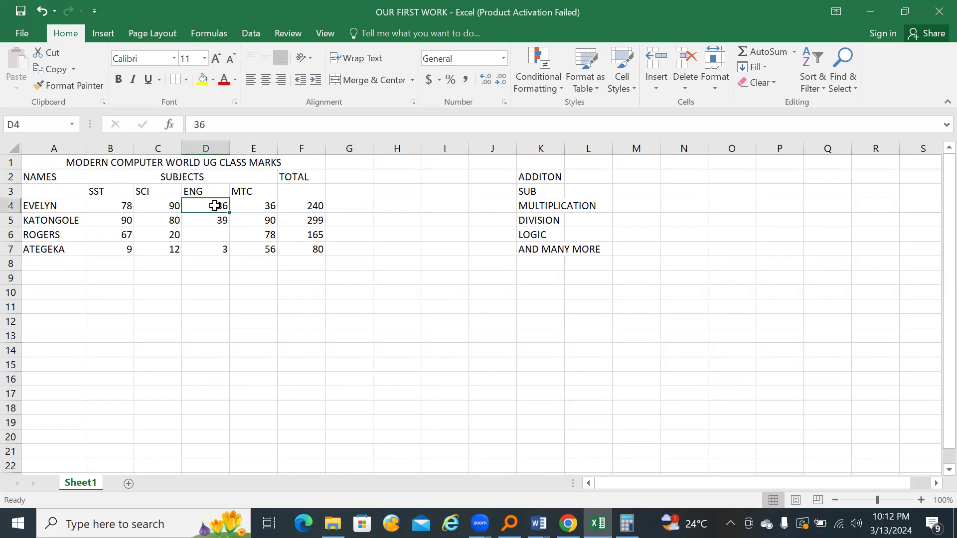
text(100)
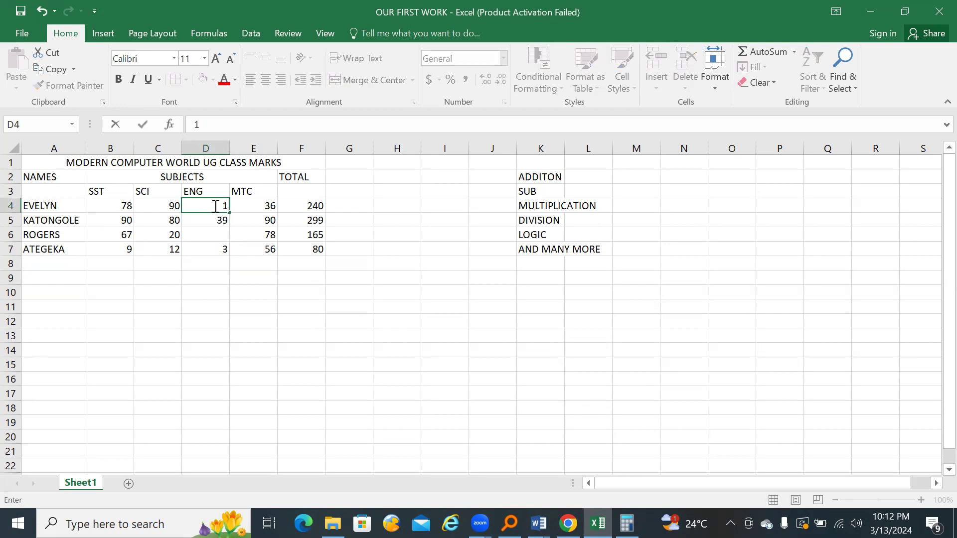
click(238, 244)
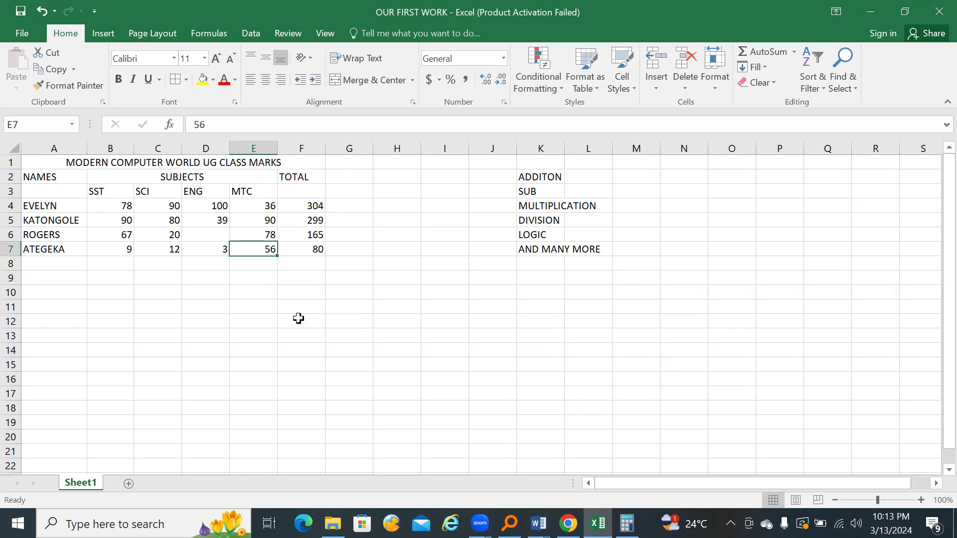
Step: Try replacing the SST mark in cell B4 with O
click(125, 209)
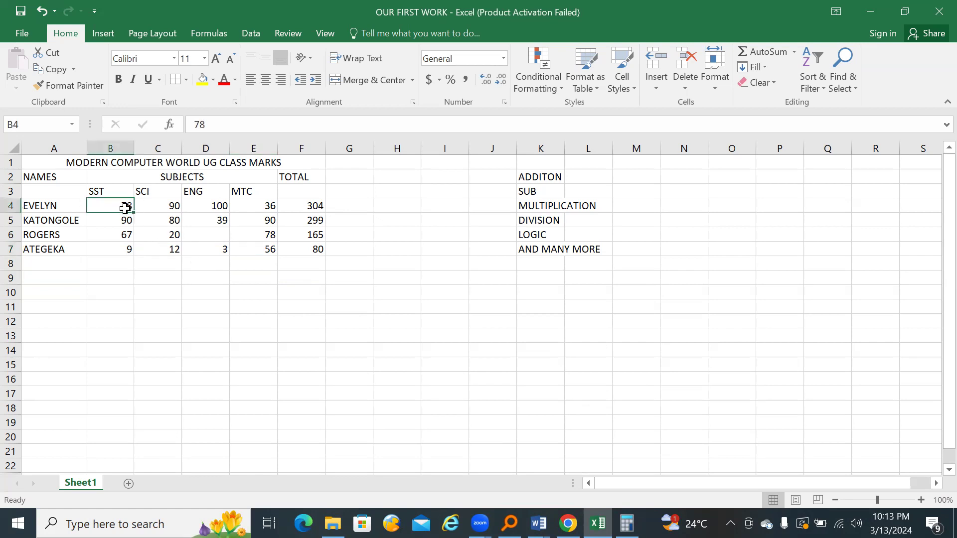
text(O)
click(175, 307)
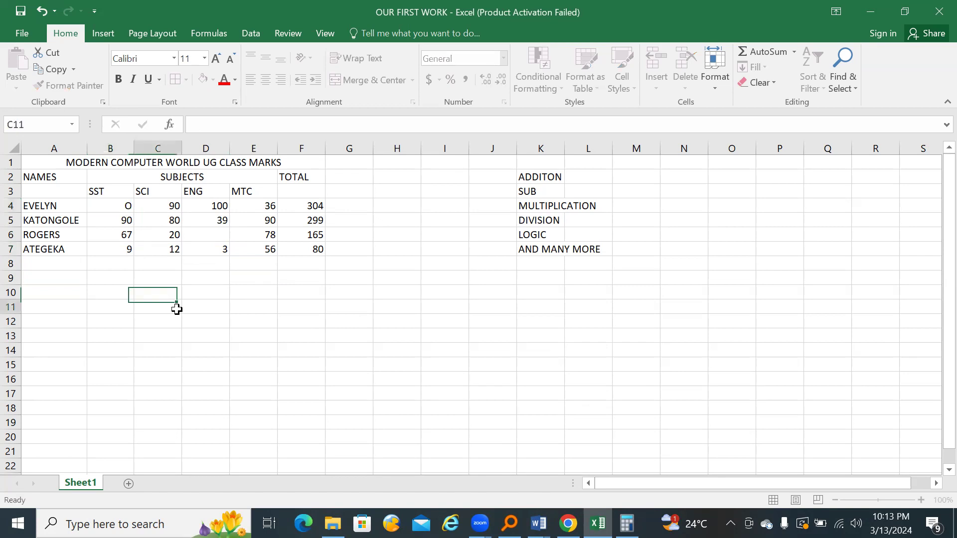
Step: Set the SST mark in cell B4 to 56
click(115, 205)
text(56)
click(127, 222)
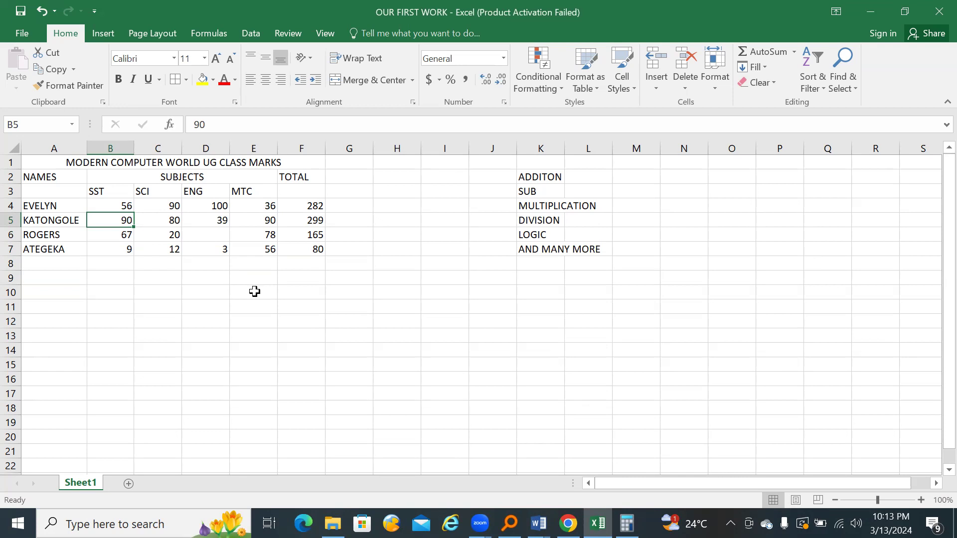
Step: Add a MAX heading in G2 and enter =MAX(B4:E4) in G4 to find the first student's highest mark
click(349, 181)
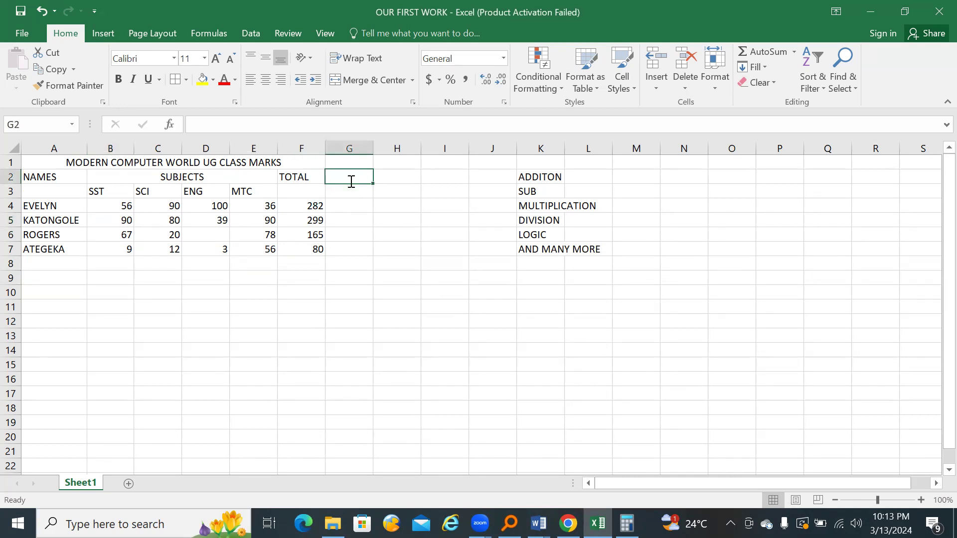
text(MAX)
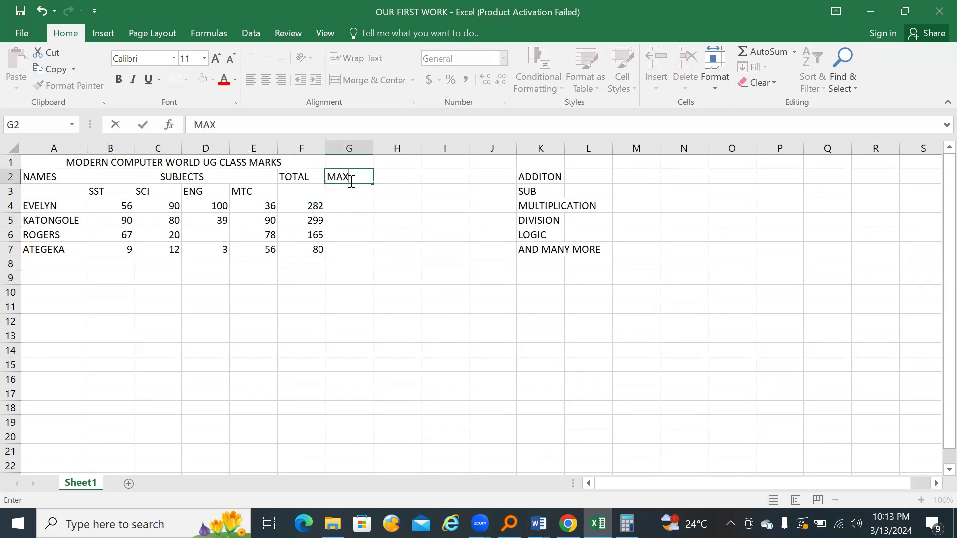
click(362, 207)
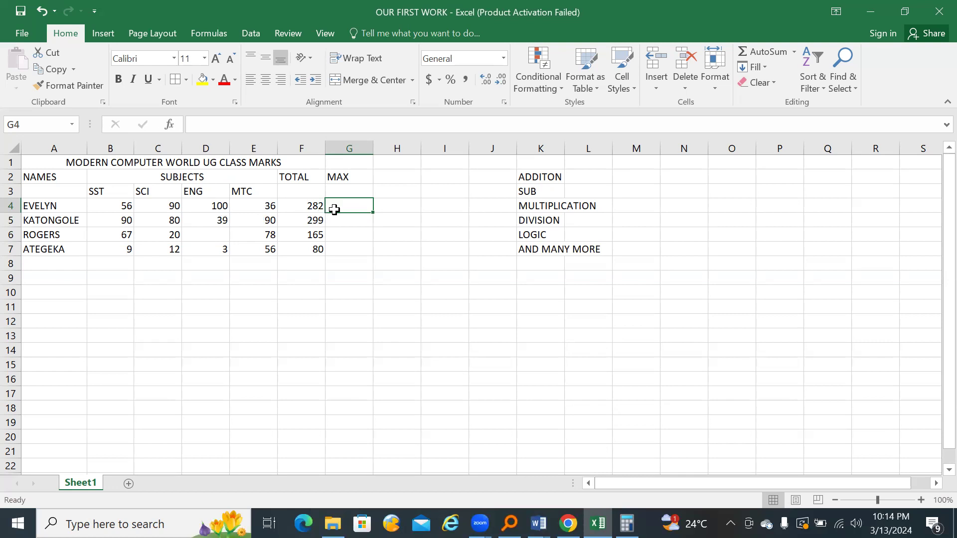
text(=)
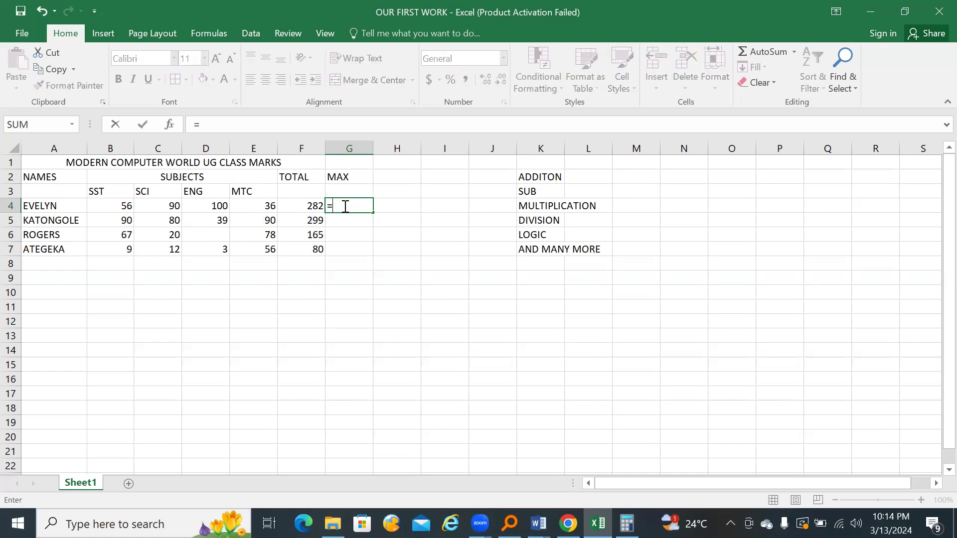
text(MAX)
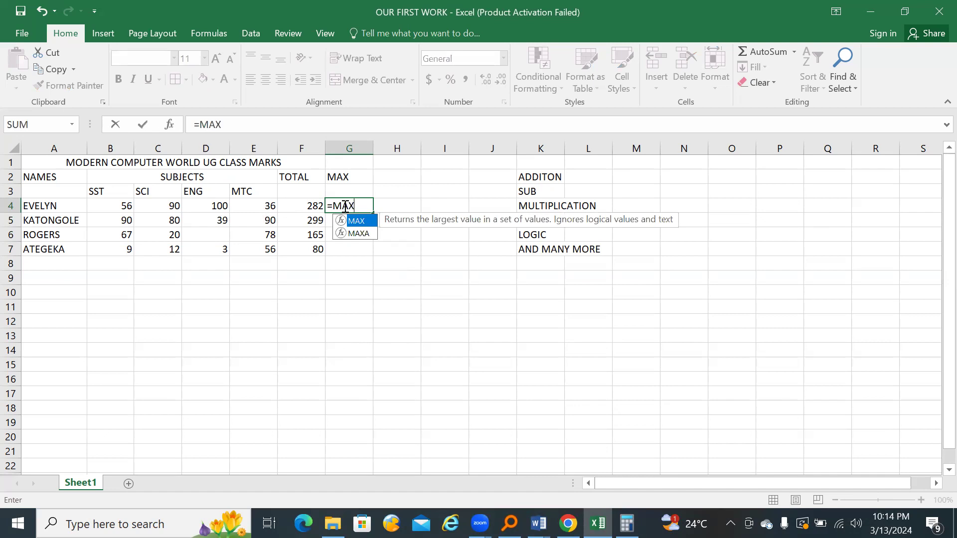
text(()
drag(118, 210, 250, 199)
text())
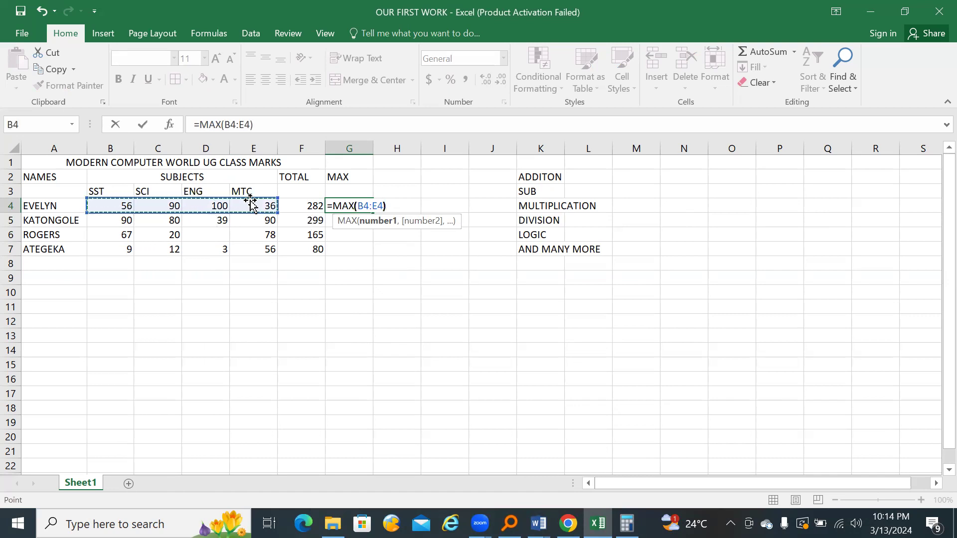
key(Return)
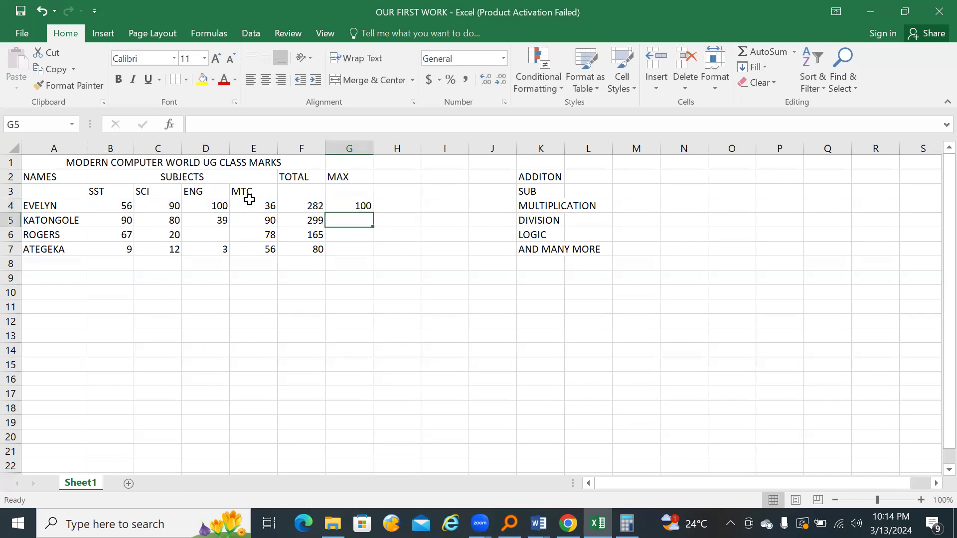
click(349, 204)
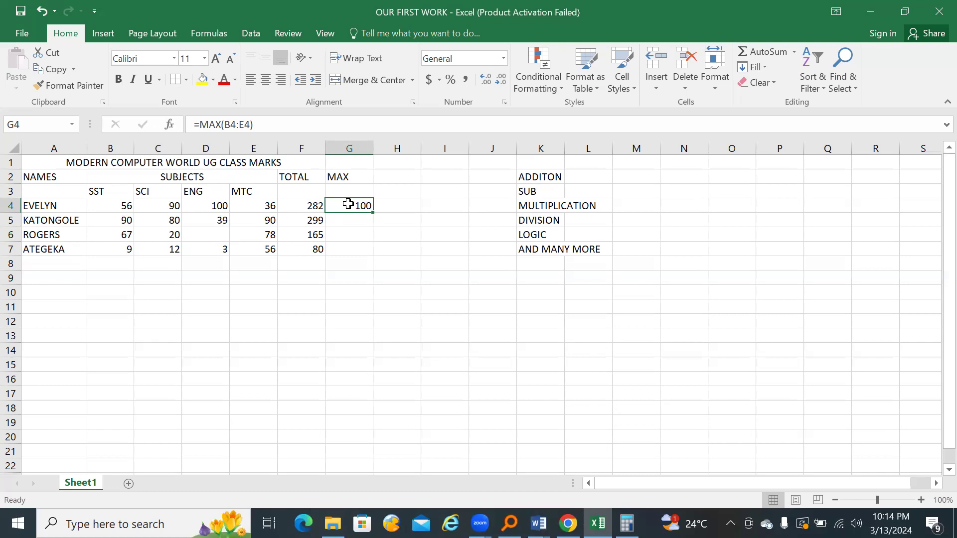
Step: Add a MIN heading in H2 and enter =MIN(B4:E4) in H4 to find the first student's lowest mark
click(403, 175)
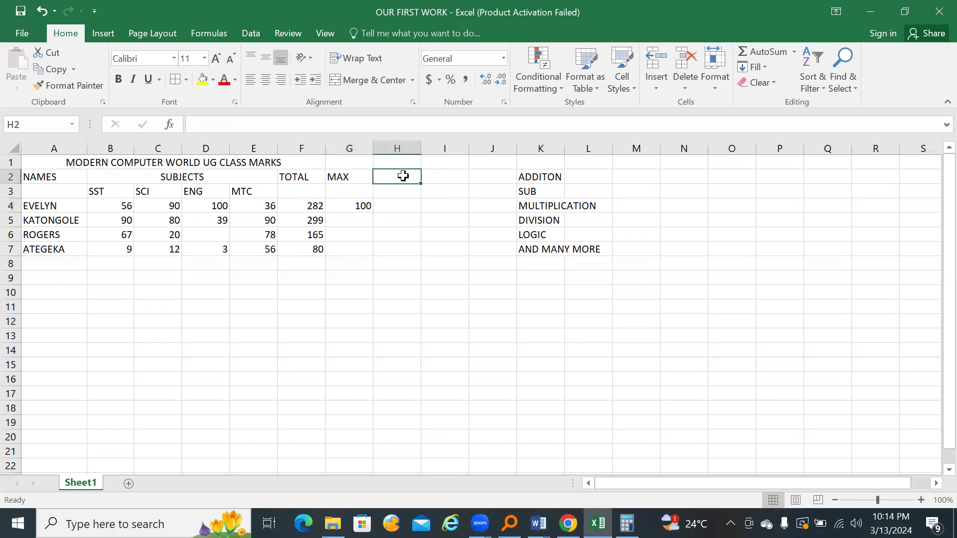
text(MIN)
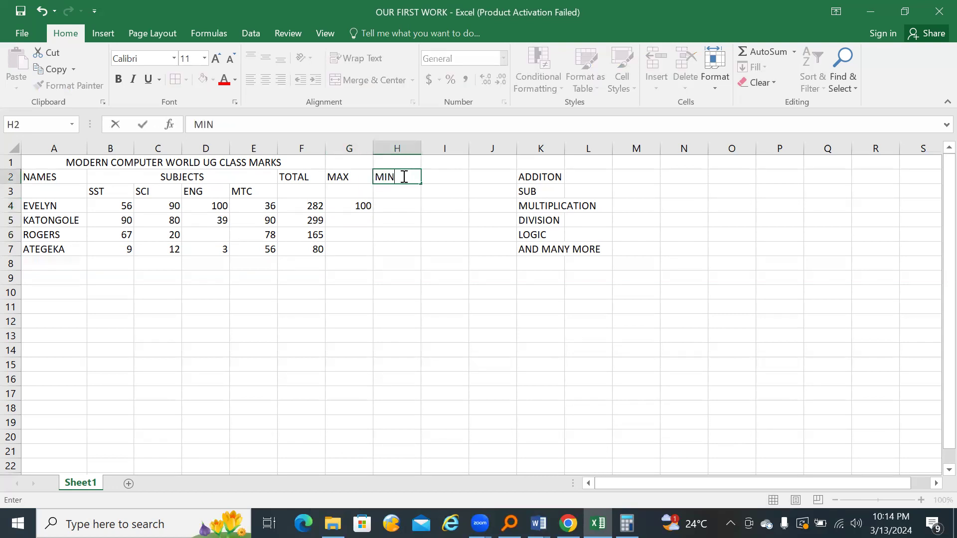
click(395, 204)
text(=)
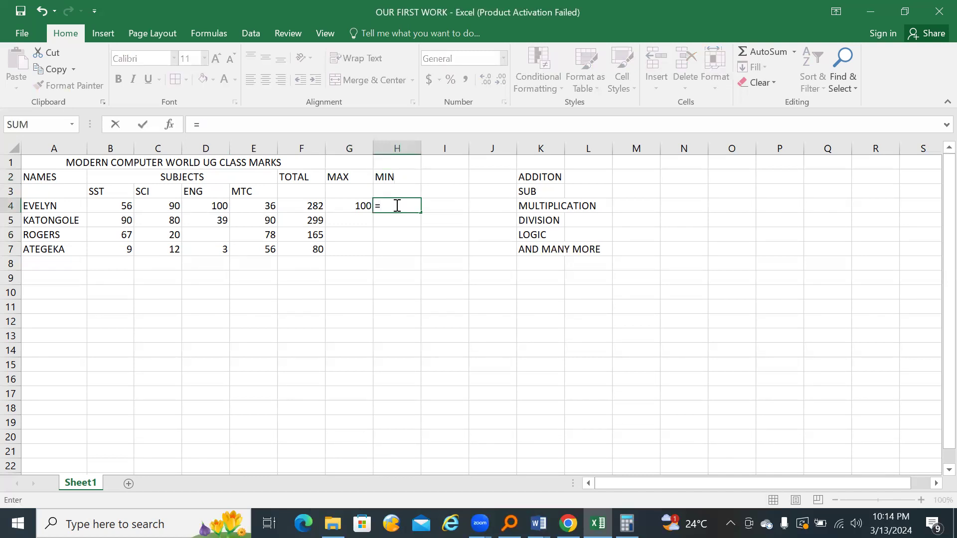
text(MIN)
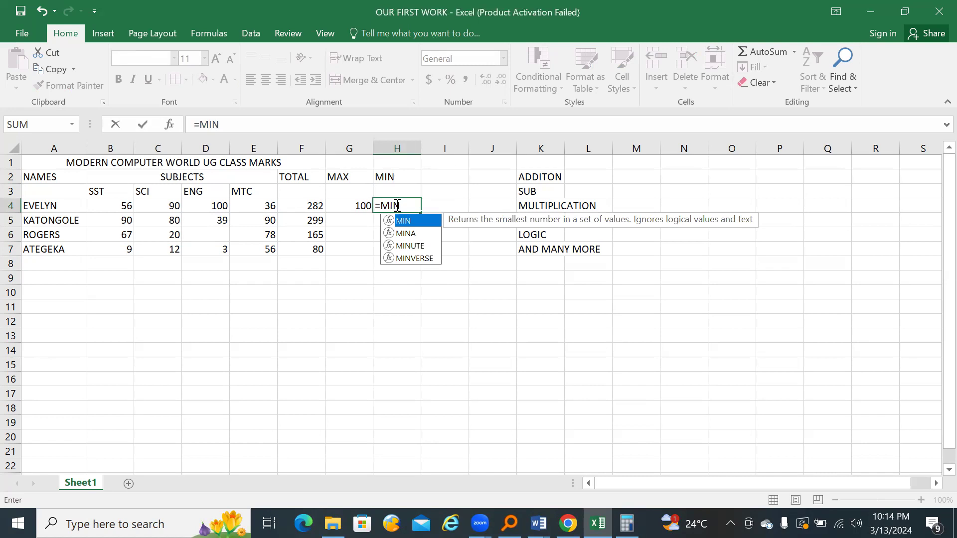
text(()
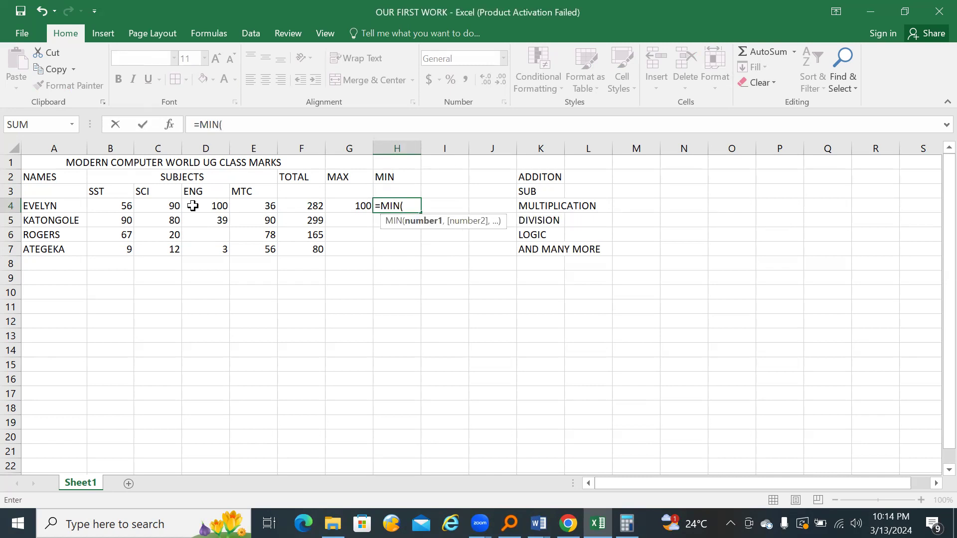
drag(120, 211, 254, 204)
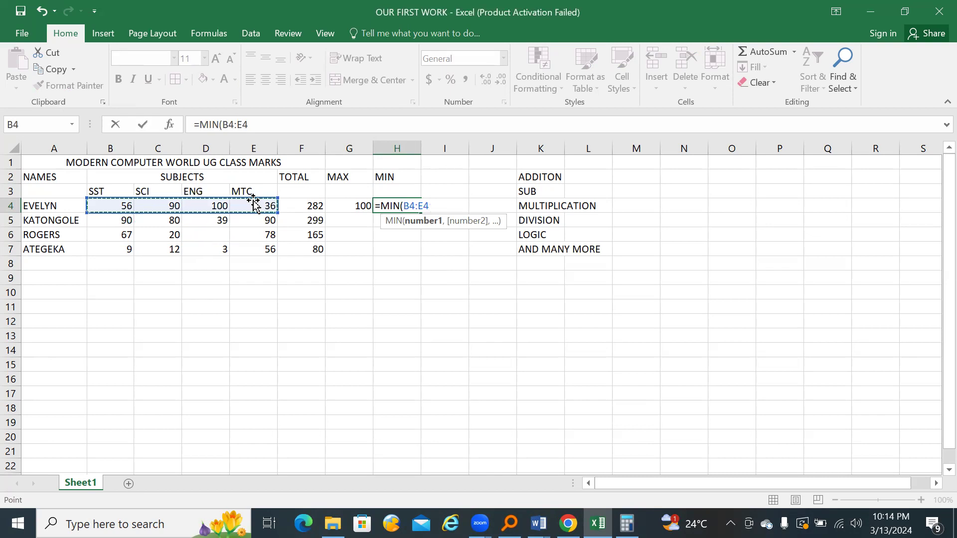
key(Return)
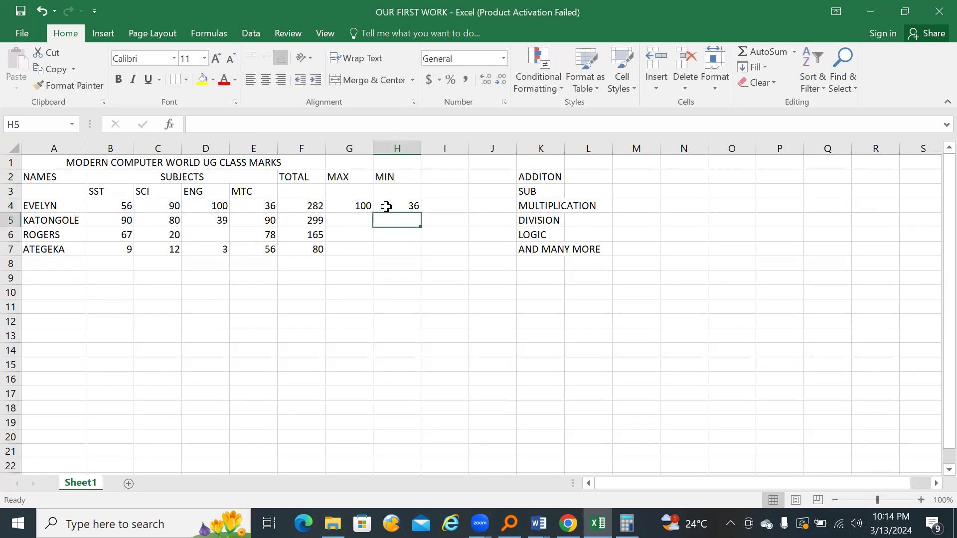
click(389, 207)
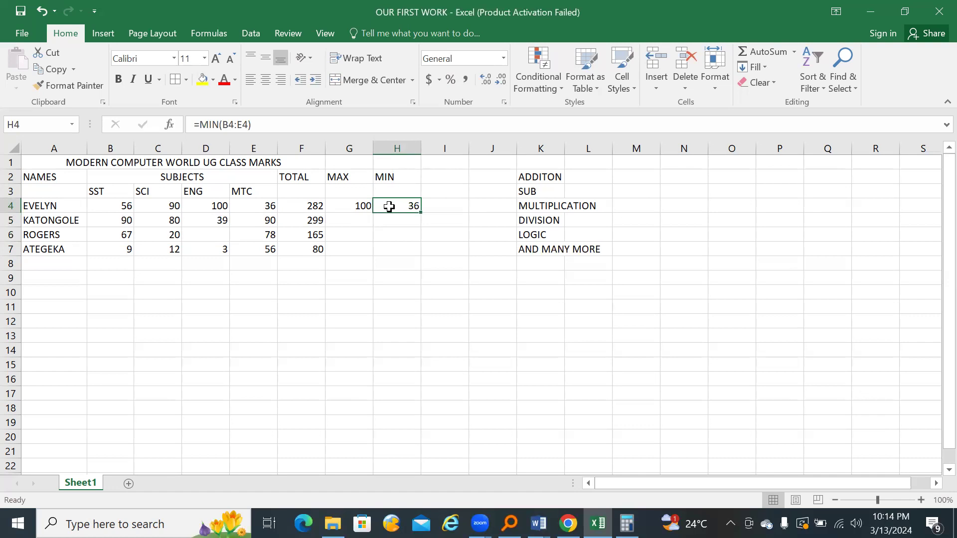
Step: Fill the MAX formula from G4 and the MIN formula from H4 down to row 7
click(359, 205)
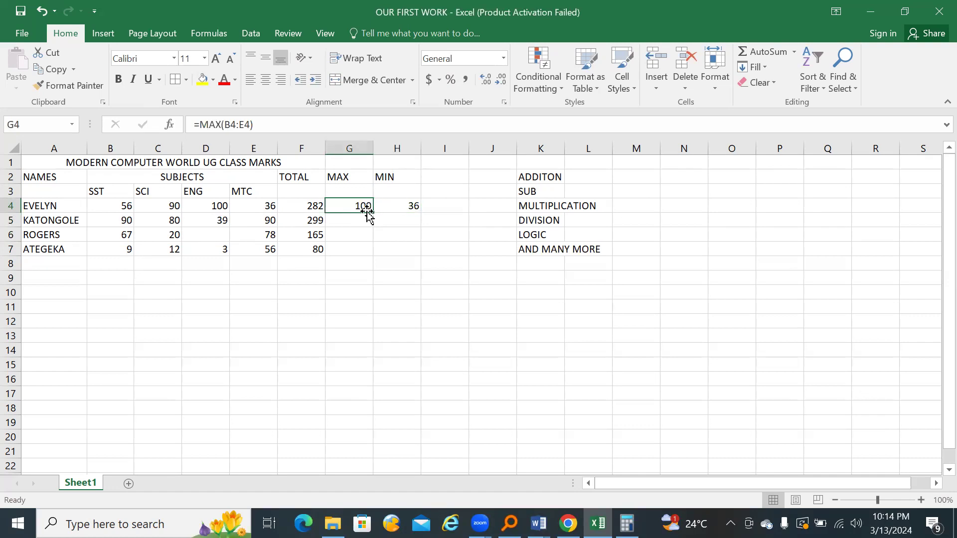
drag(373, 213, 374, 251)
click(413, 203)
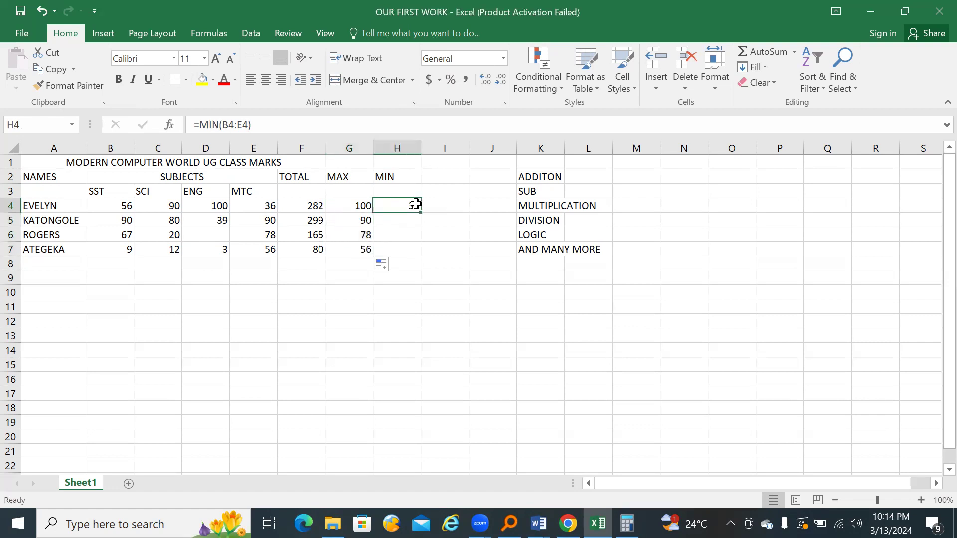
drag(420, 214, 417, 250)
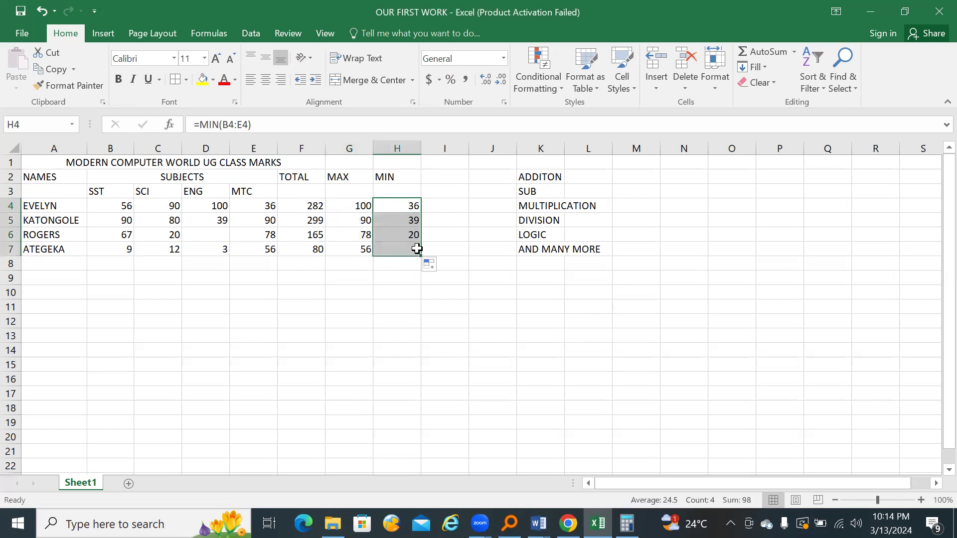
Step: Add an AVERAGE heading in cell I2, beside the MIN heading
click(439, 237)
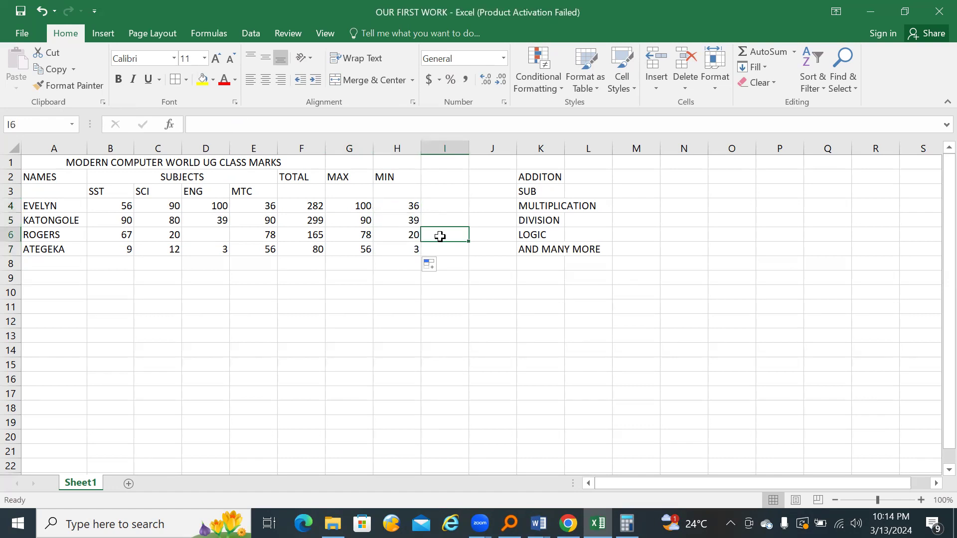
click(440, 182)
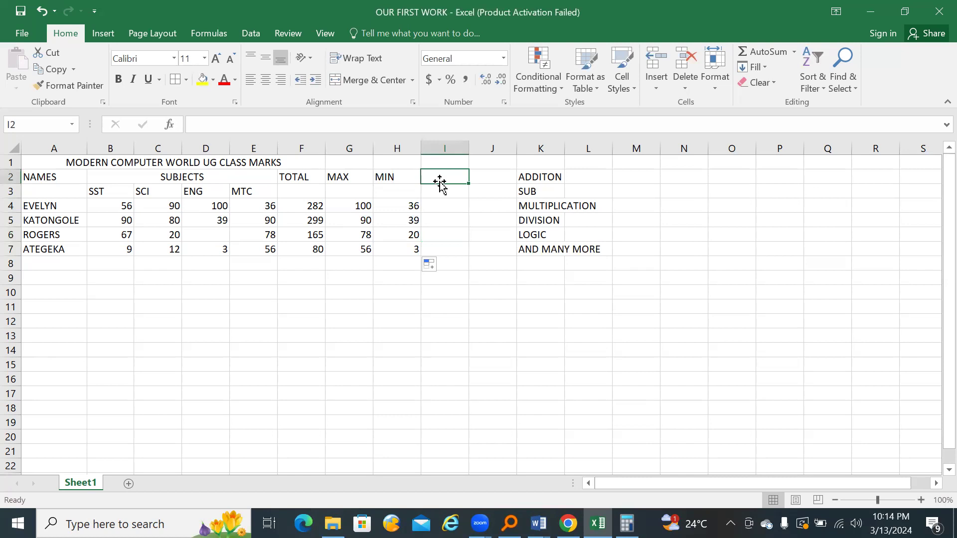
text(AVERAGE)
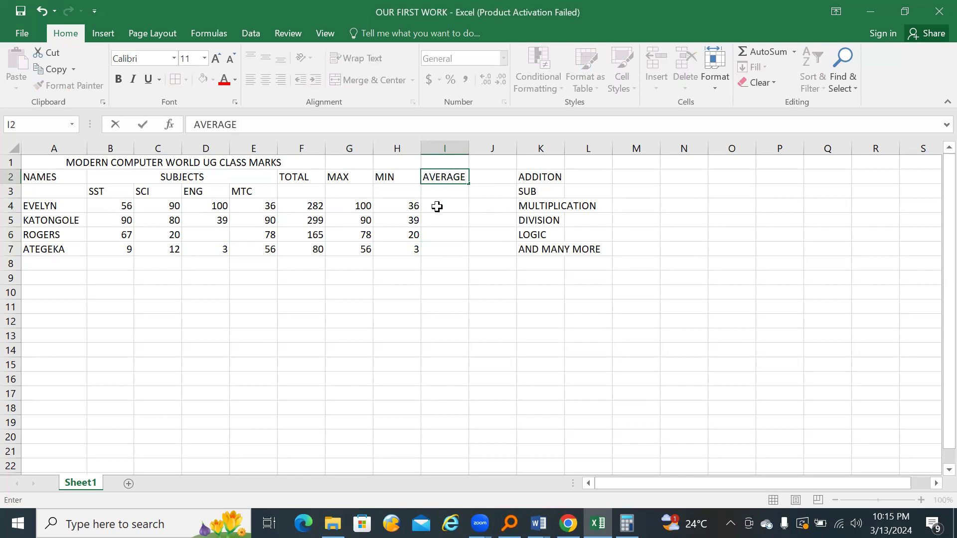
click(437, 207)
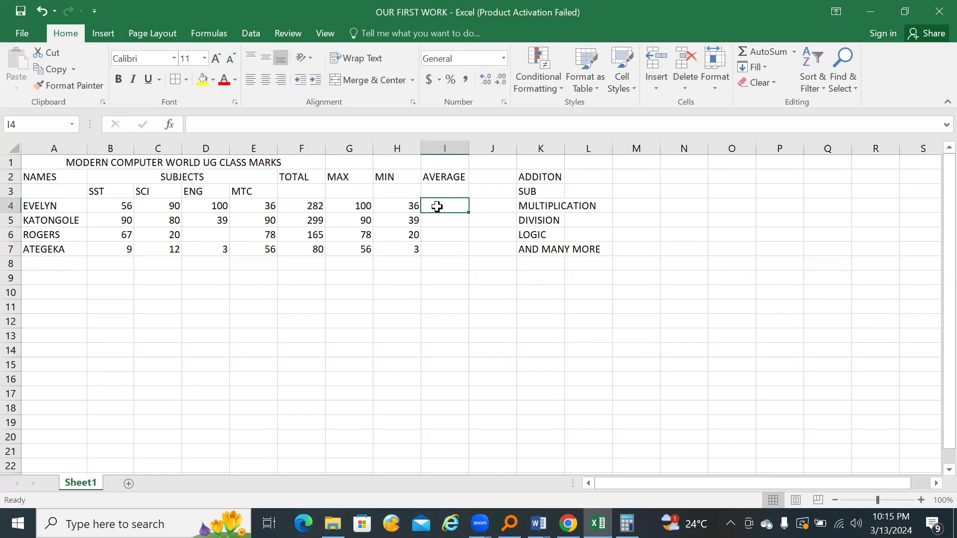
text(=)
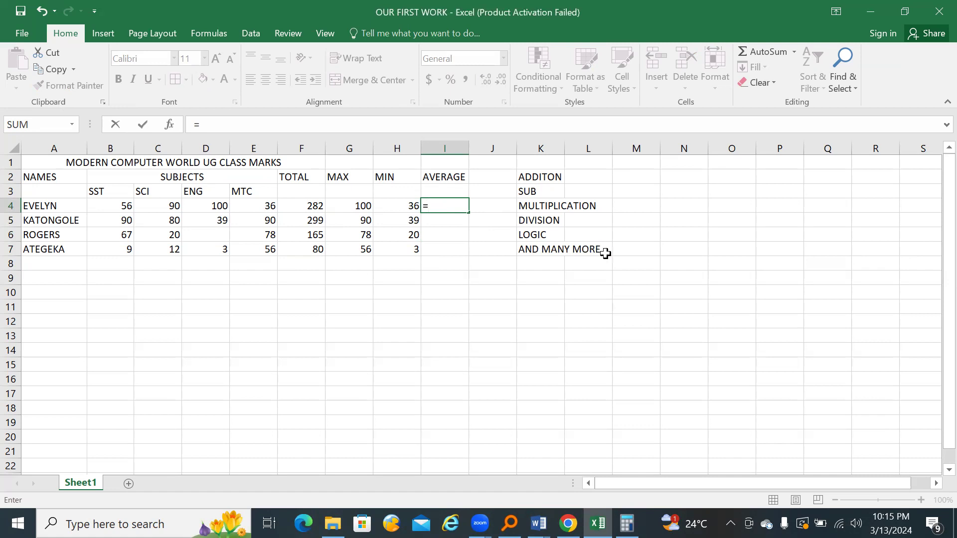
drag(607, 251, 536, 179)
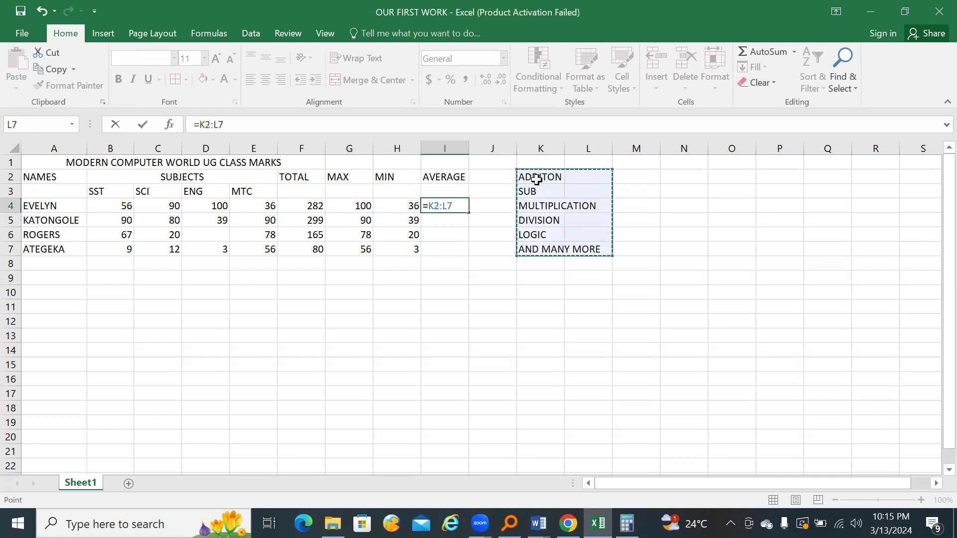
key(BackSpace)
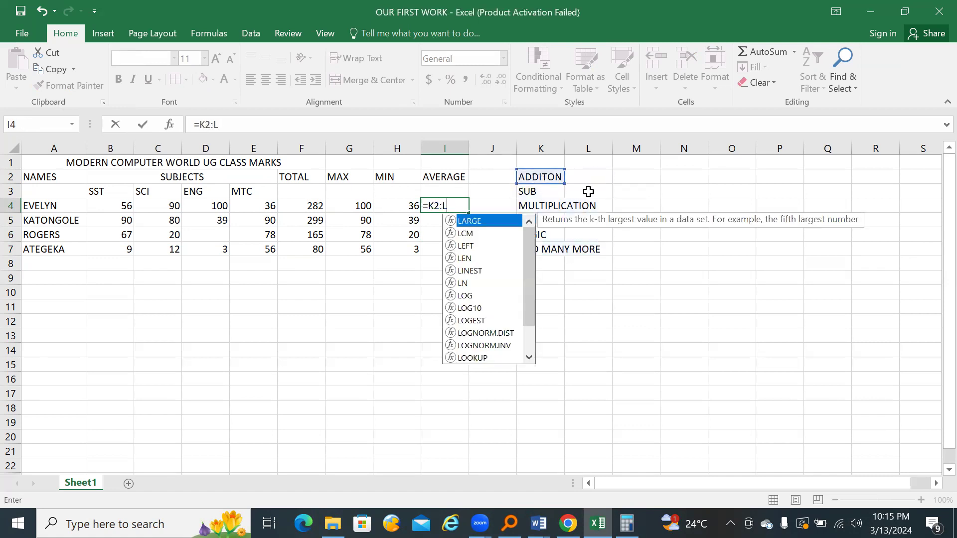
click(583, 190)
Step: Delete the list of calculation types from ADDITON to AND MANY MORE in cells K2 to K7
click(554, 178)
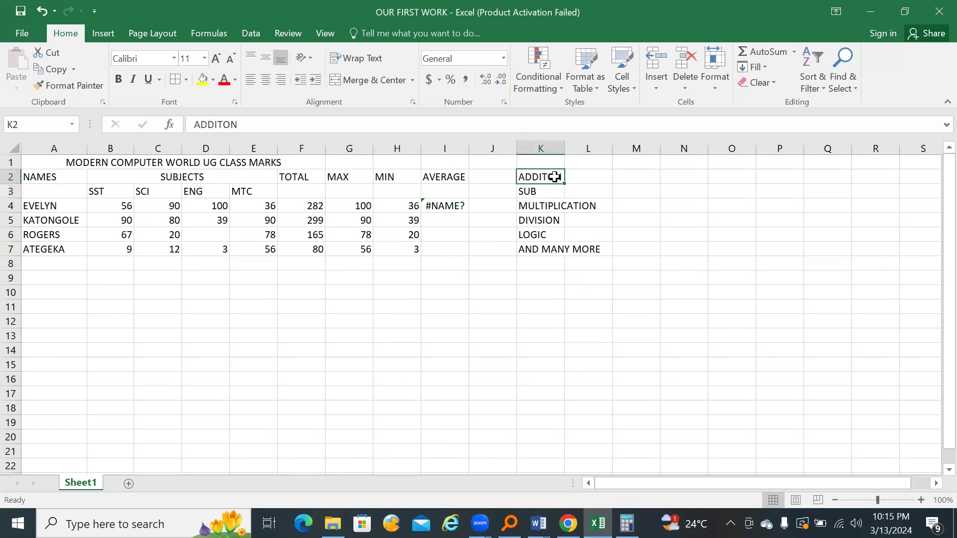
key(BackSpace)
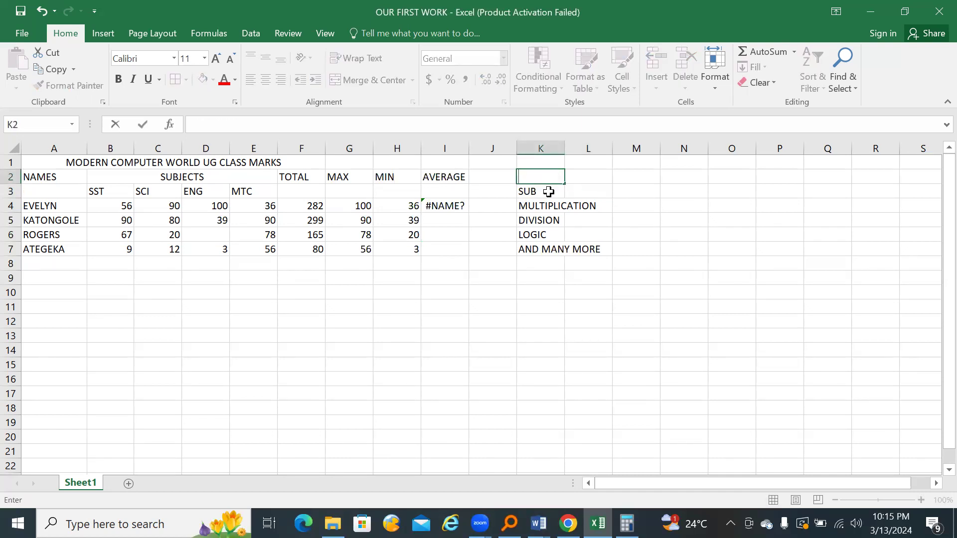
click(549, 191)
key(BackSpace)
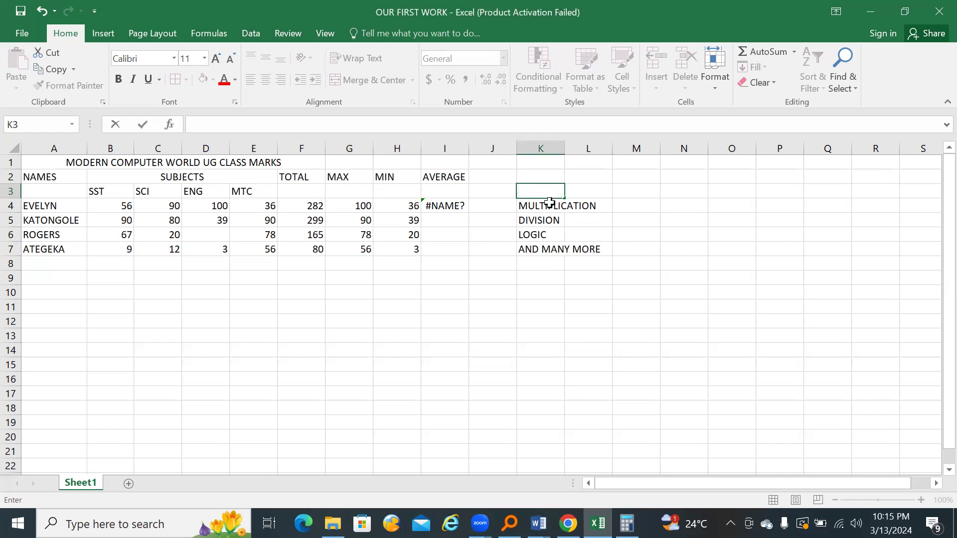
click(549, 203)
key(BackSpace)
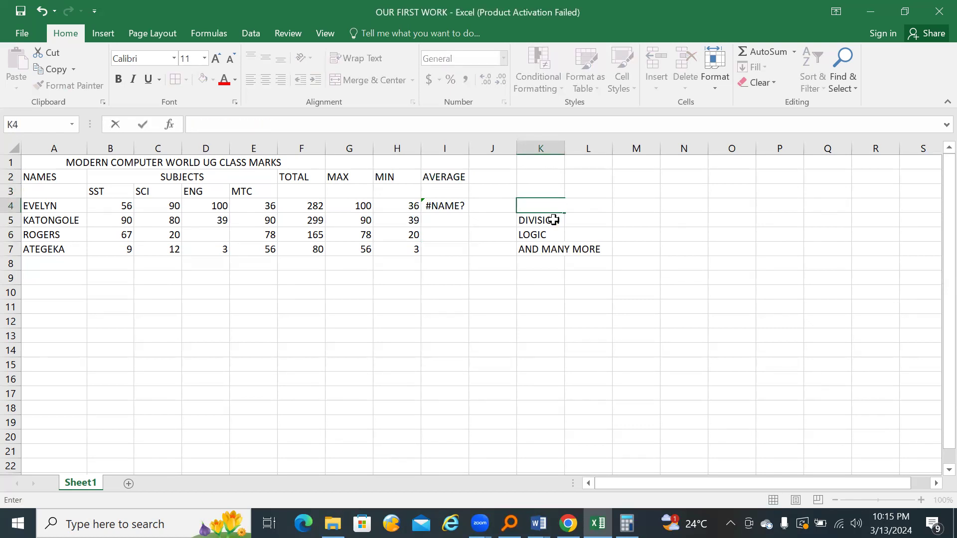
click(554, 220)
key(BackSpace)
click(550, 233)
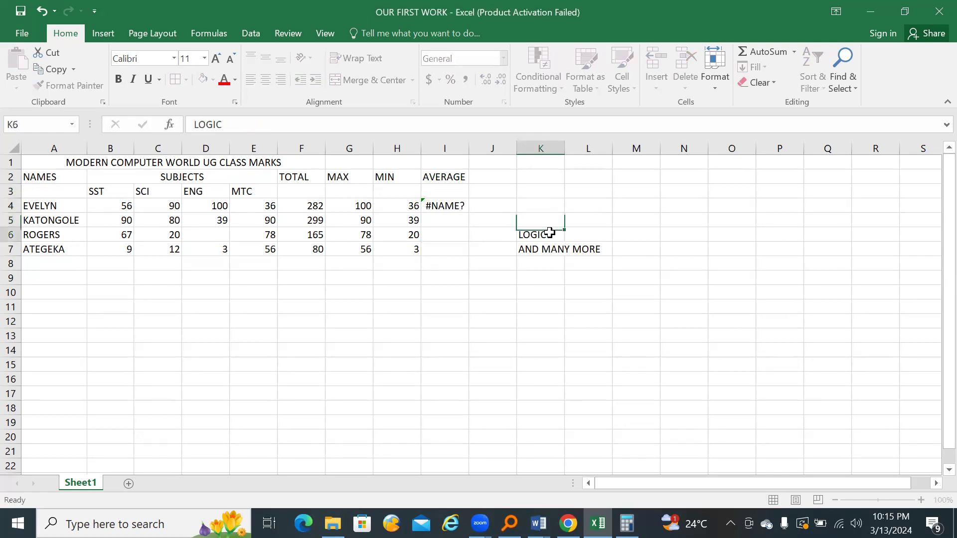
key(BackSpace)
click(549, 251)
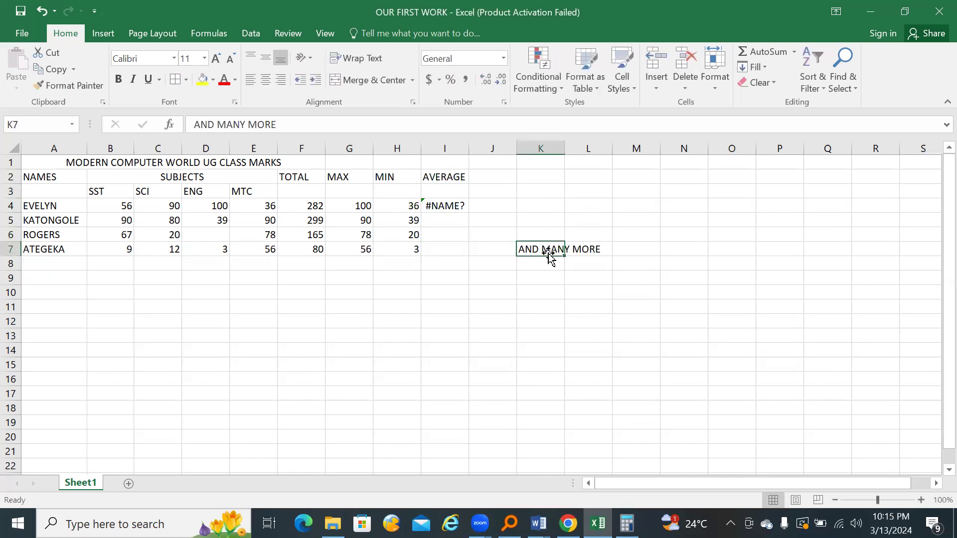
key(BackSpace)
click(480, 249)
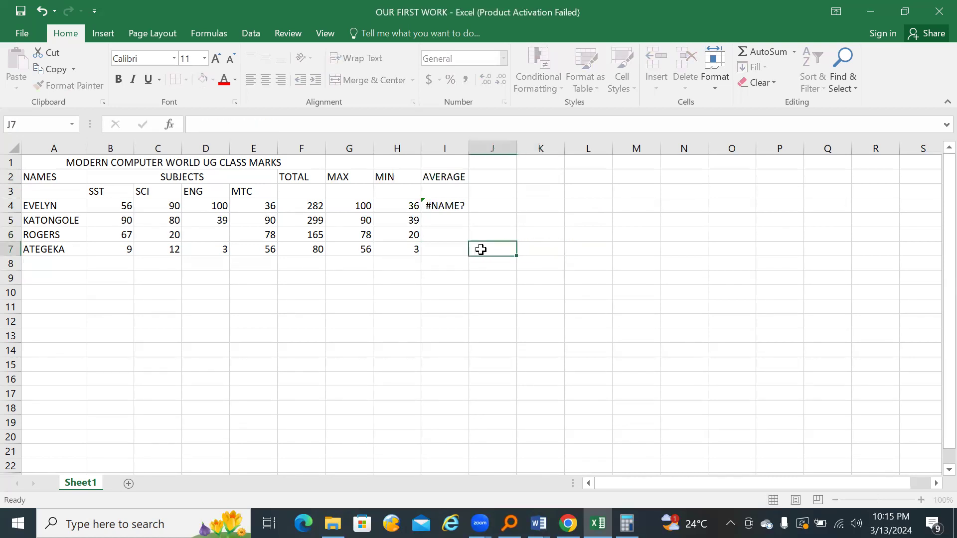
Step: Replace the faulty formula in I4 with =AVERAGE(B4:E4) to find the first student's average mark
double_click(460, 206)
key(BackSpace)
key(BackSpace)
key(BackSpace)
key(BackSpace)
key(BackSpace)
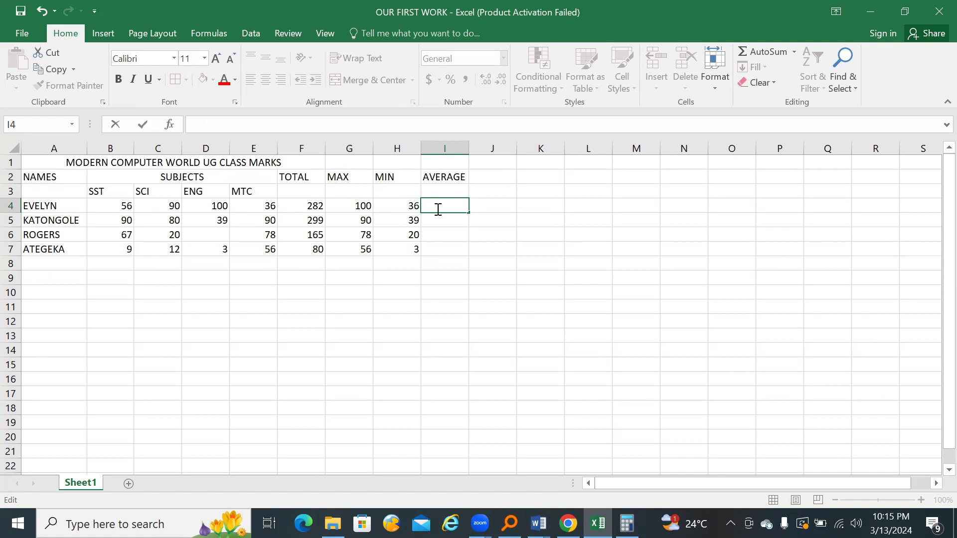
text(=)
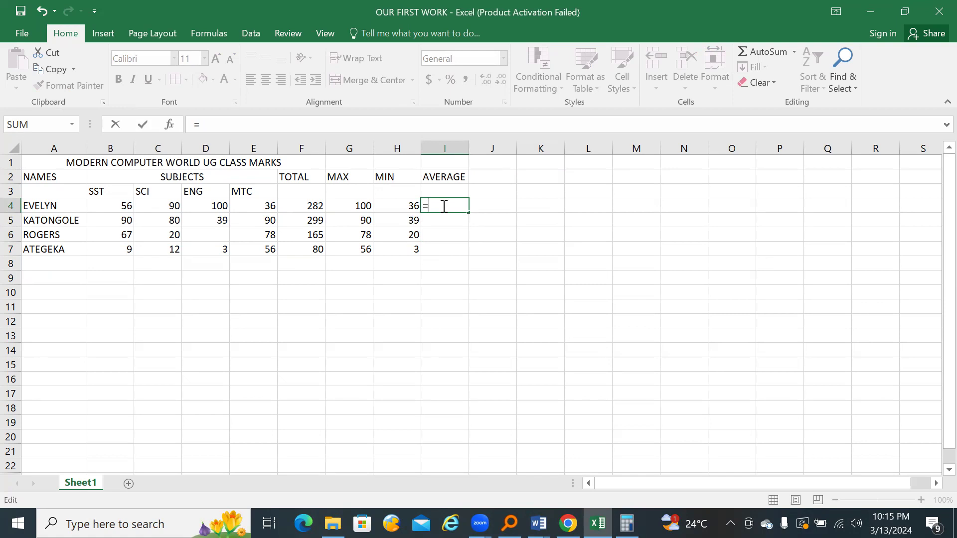
text(AVER)
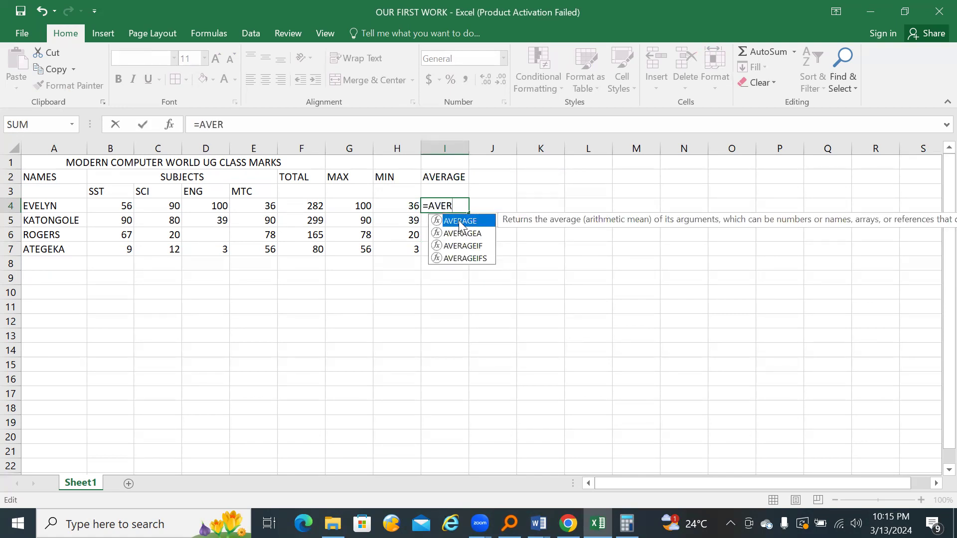
double_click(459, 222)
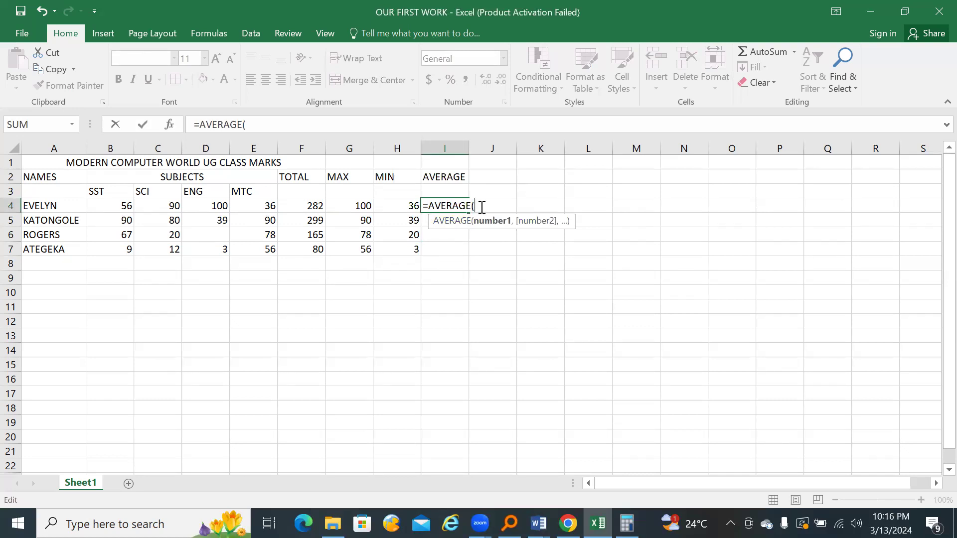
click(102, 211)
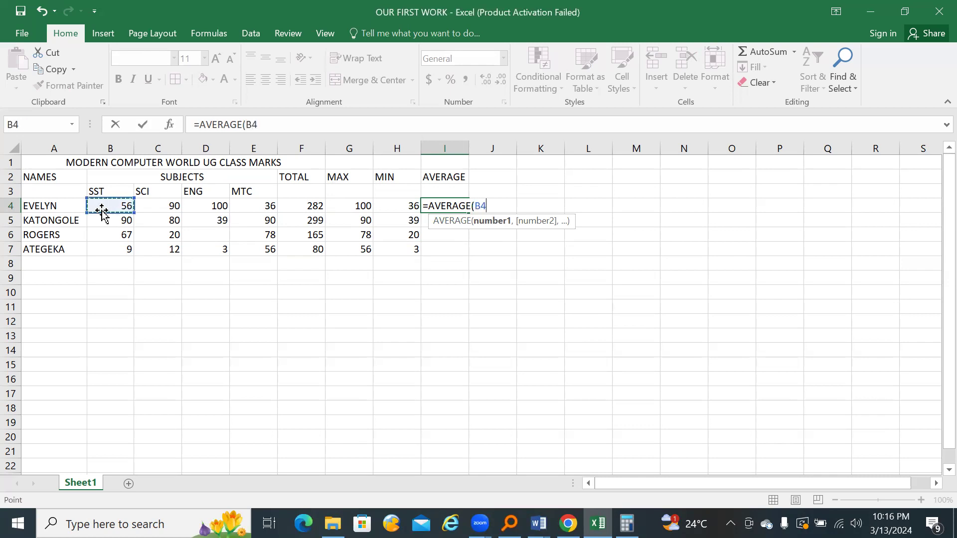
key(F8)
click(258, 204)
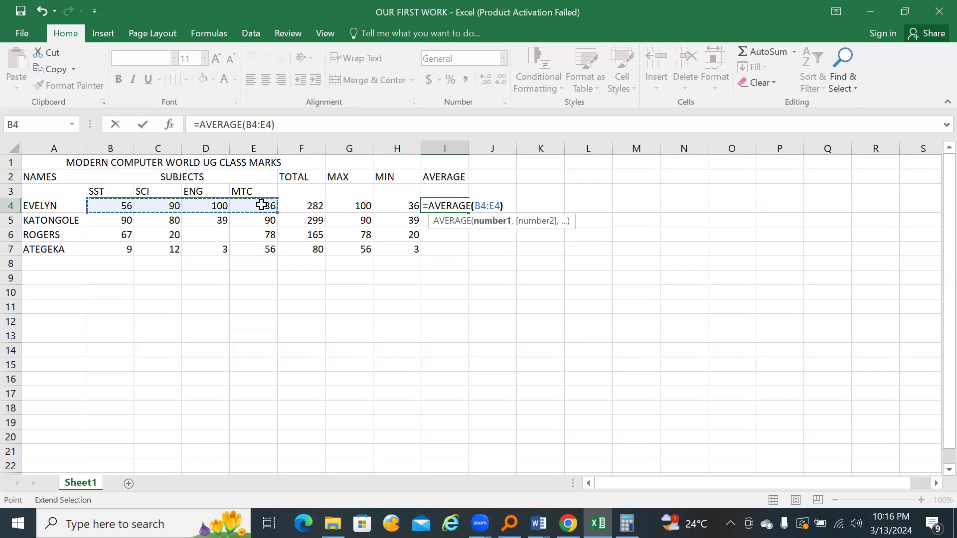
key(Return)
Step: Fill the AVERAGE formula from I4 down to row 7
click(440, 207)
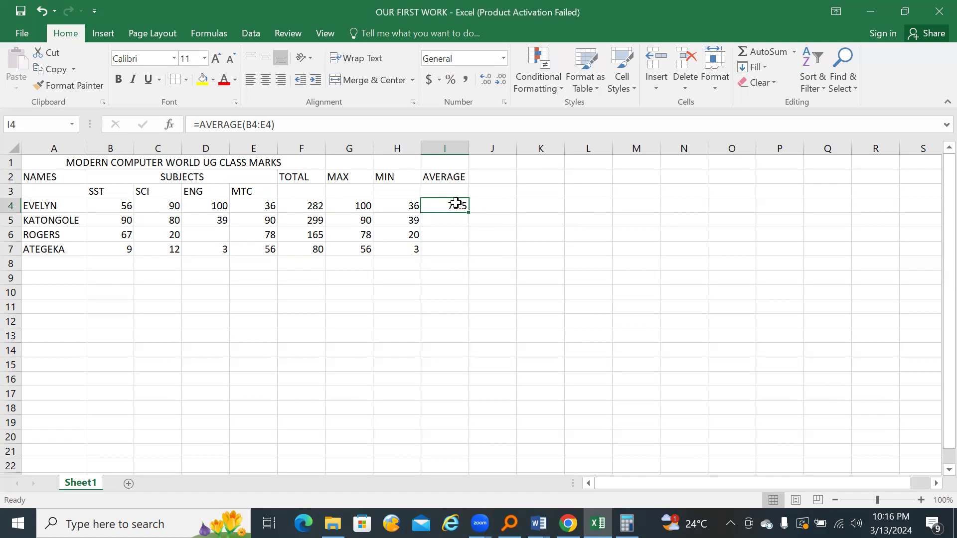
double_click(456, 204)
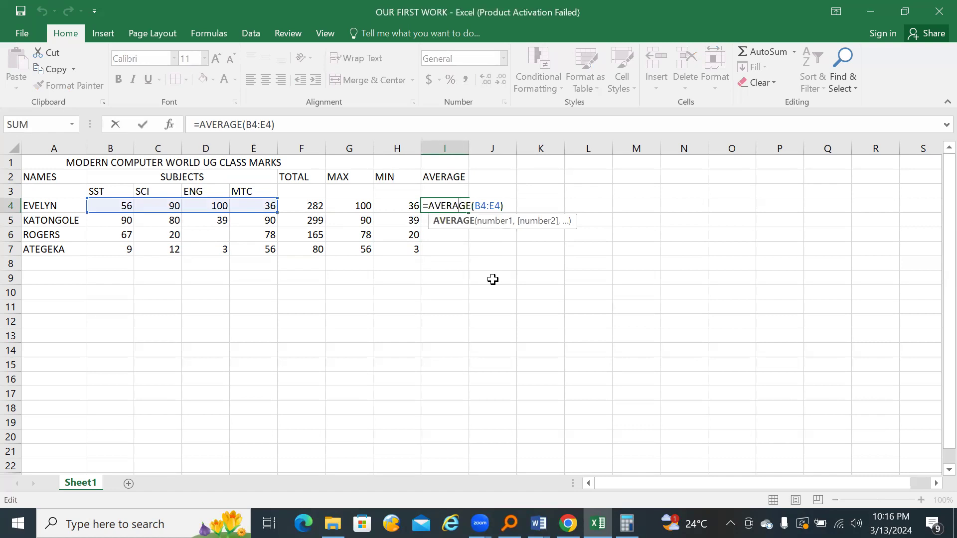
click(485, 248)
click(454, 205)
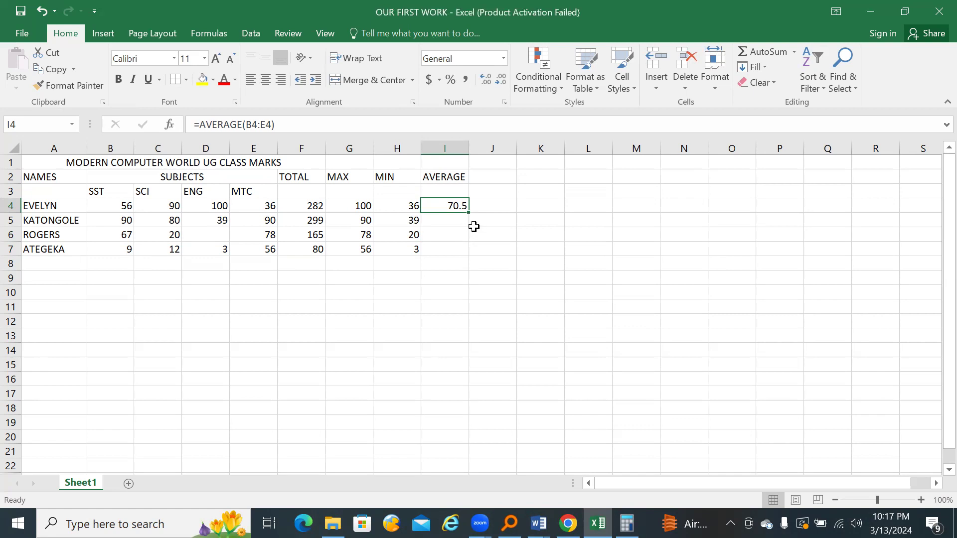
drag(468, 213, 467, 256)
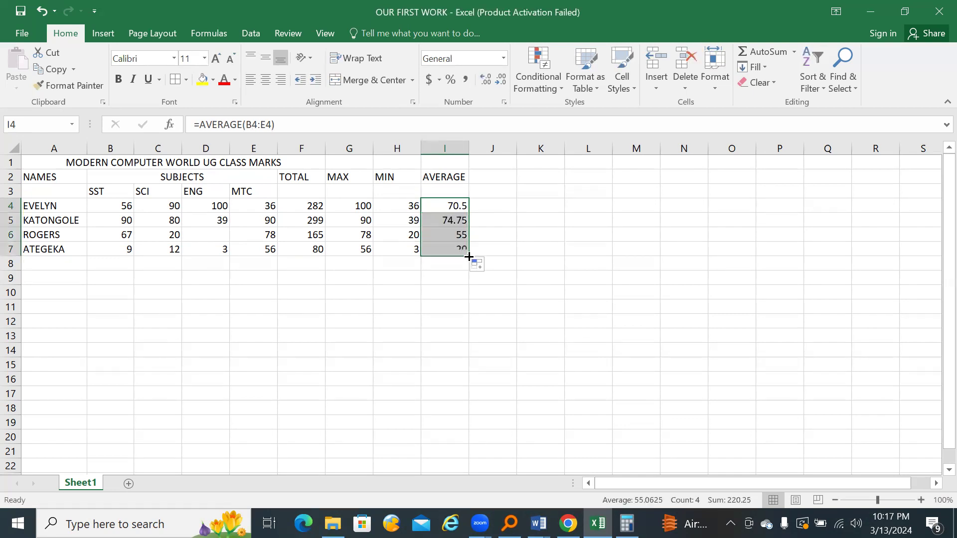
click(495, 237)
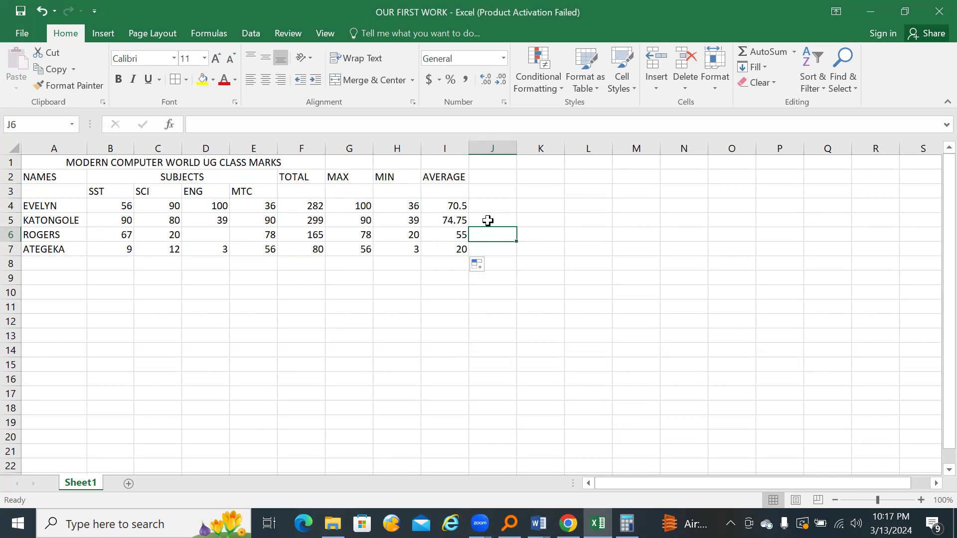
click(449, 274)
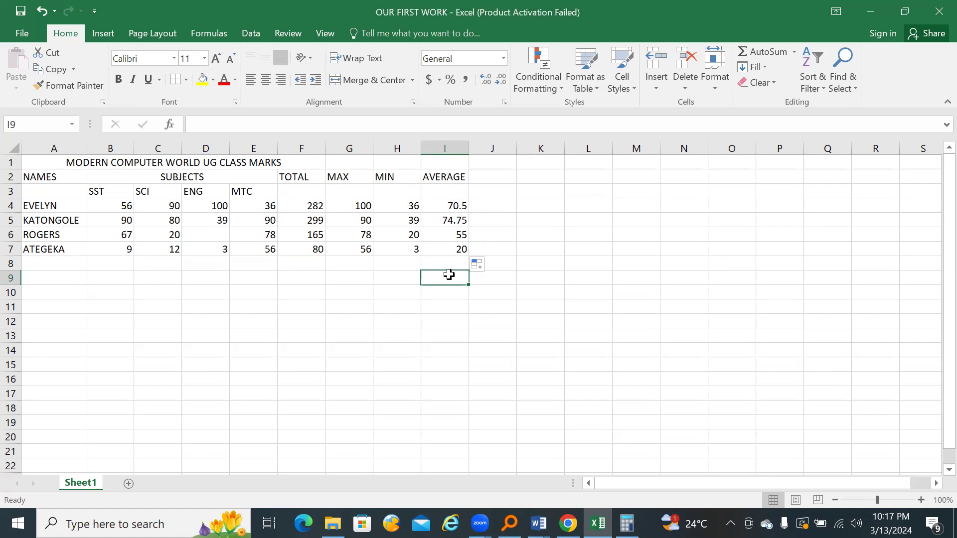
Step: Add the row labels TOTAL, MAX, MIN and AVERAGE in cells A8 to A11 below the student names
click(124, 264)
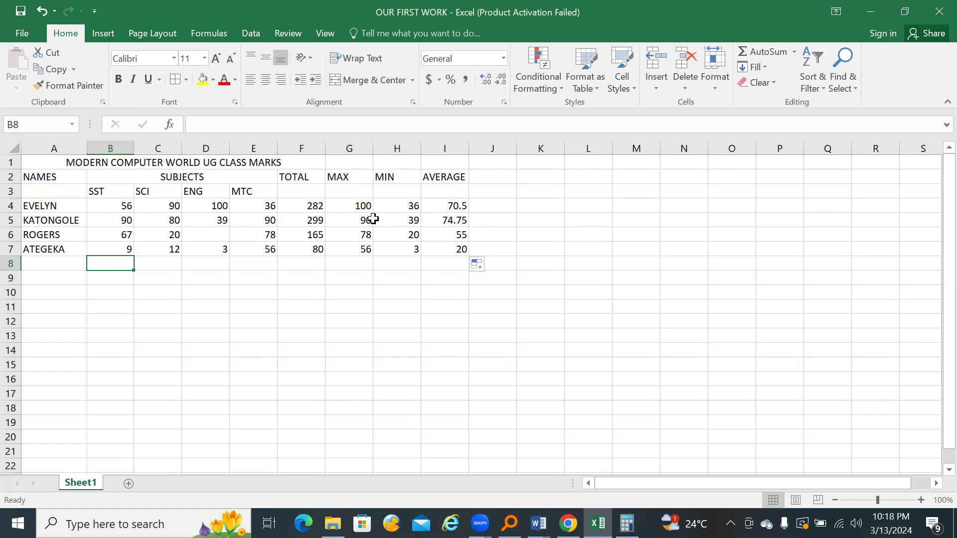
click(68, 264)
text(M)
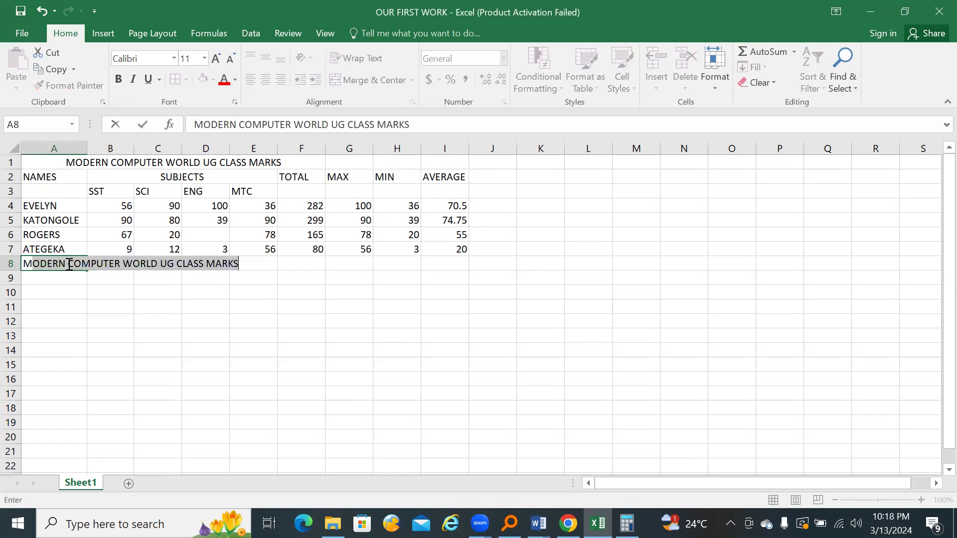
key(BackSpace)
key(BackSpace)
text(TOTAL)
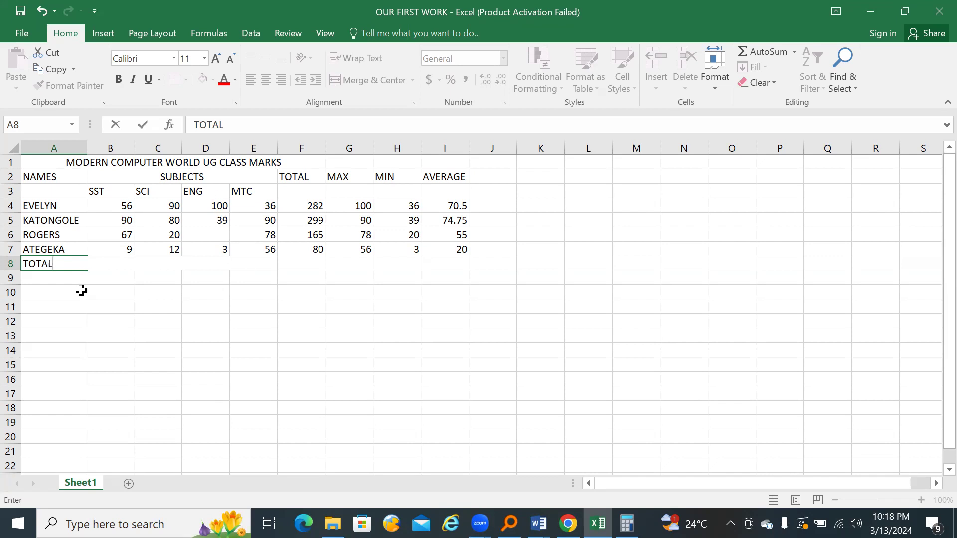
click(53, 279)
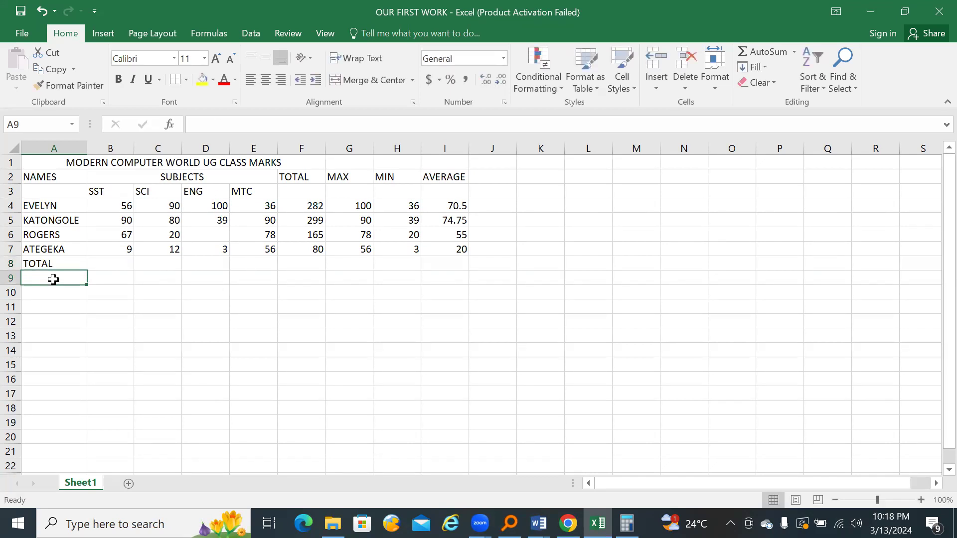
text(MAX)
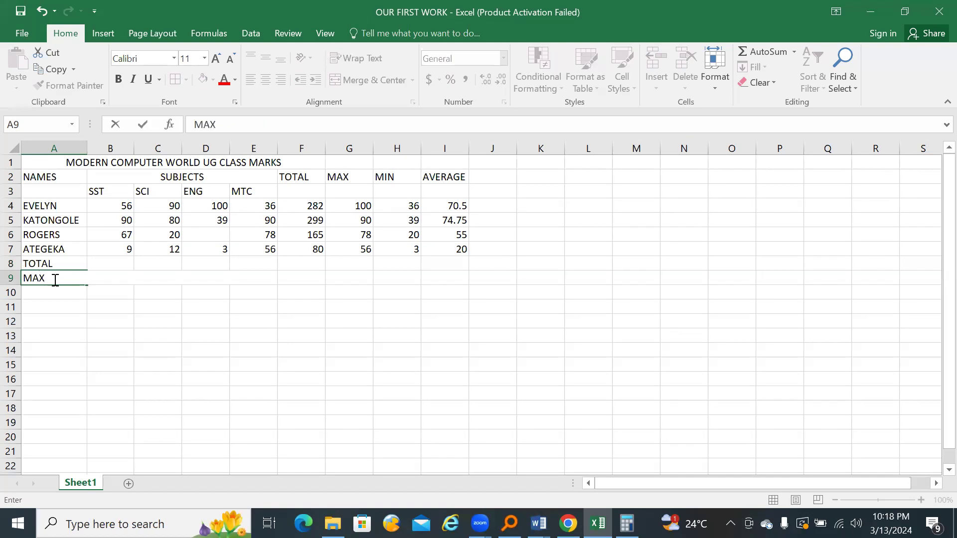
click(55, 295)
text(MIN)
click(49, 308)
text(AV)
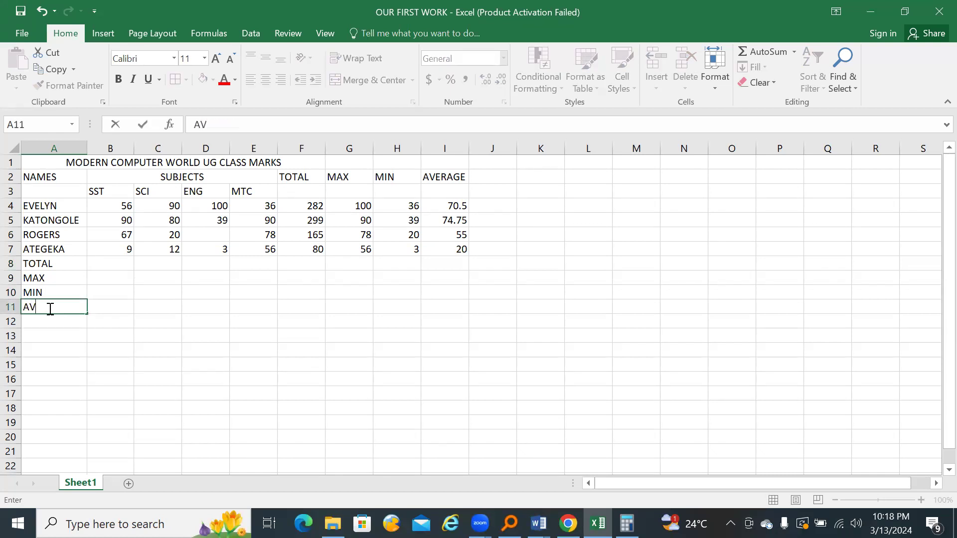
text(ERAGE)
click(95, 327)
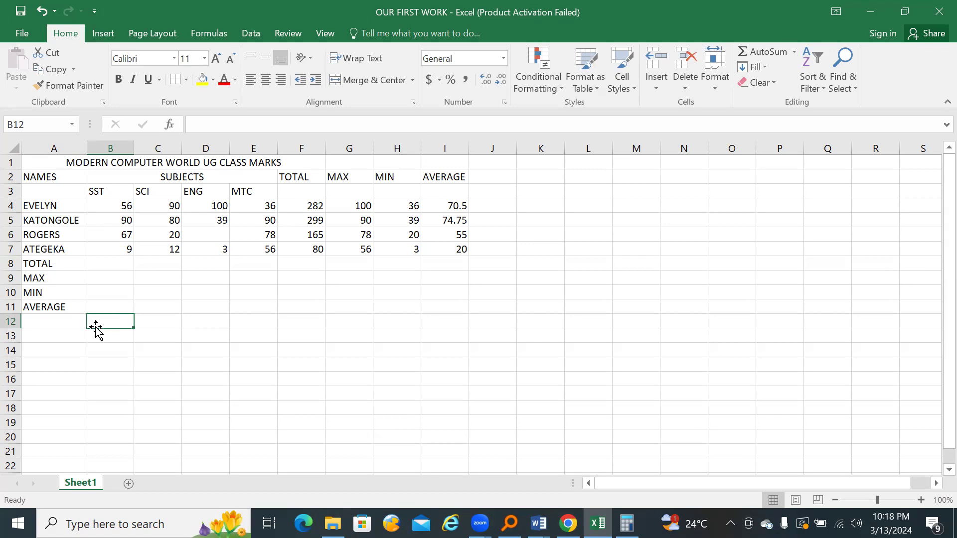
Step: Enter =SUM(B4:B7) in cell B8 to total the SST marks of all students
click(96, 263)
text(=)
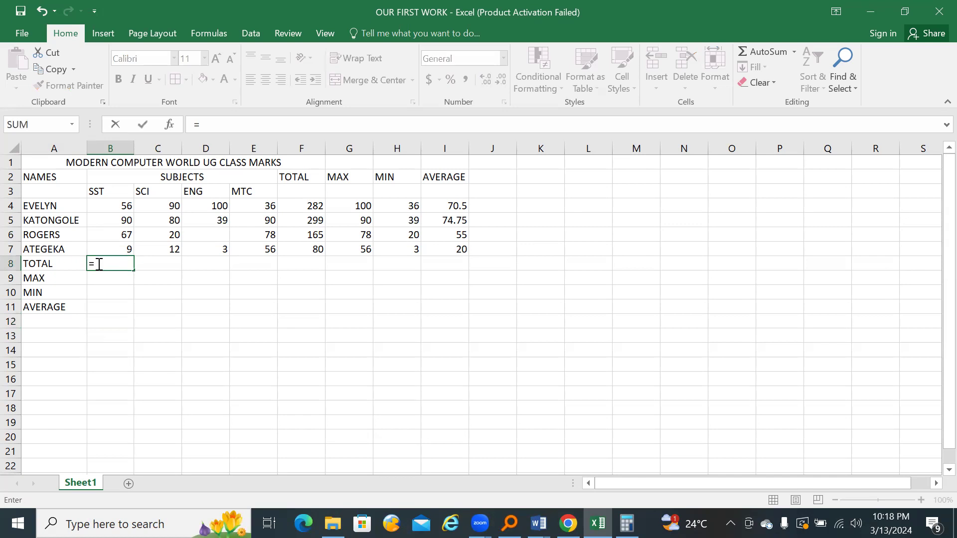
text(S)
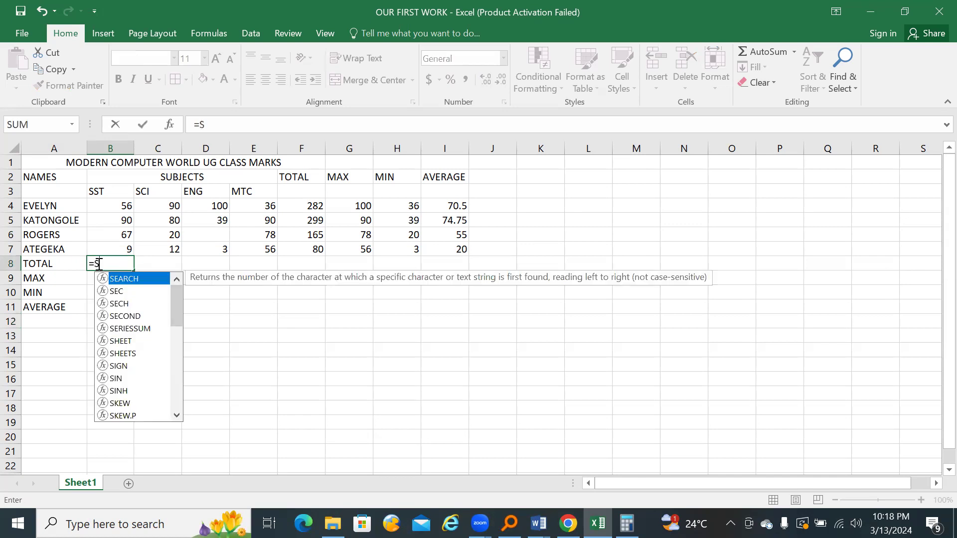
text(UM)
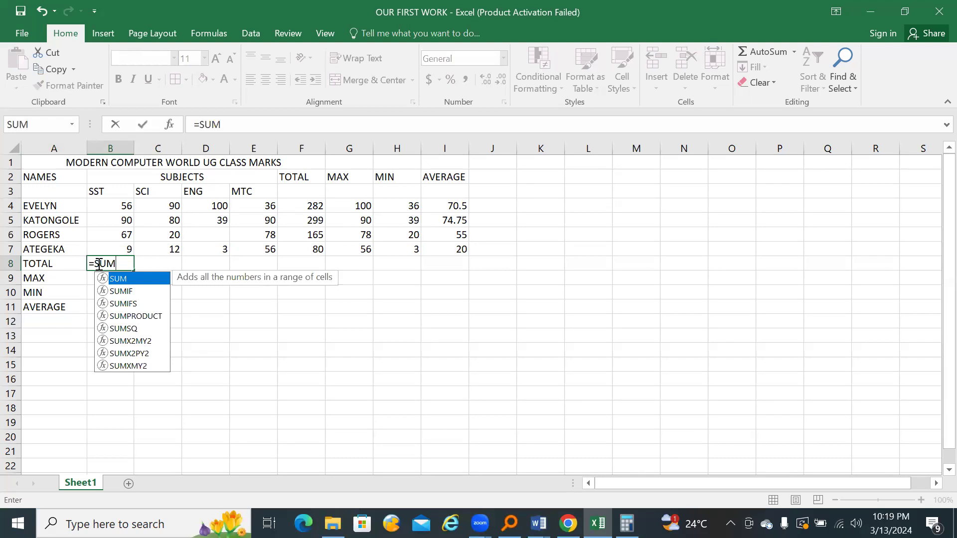
text(()
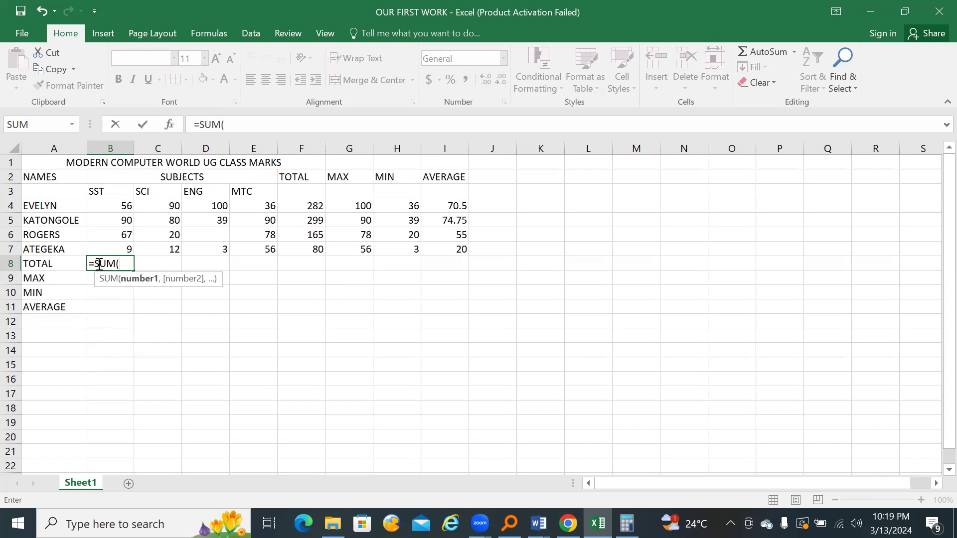
text(B4:)
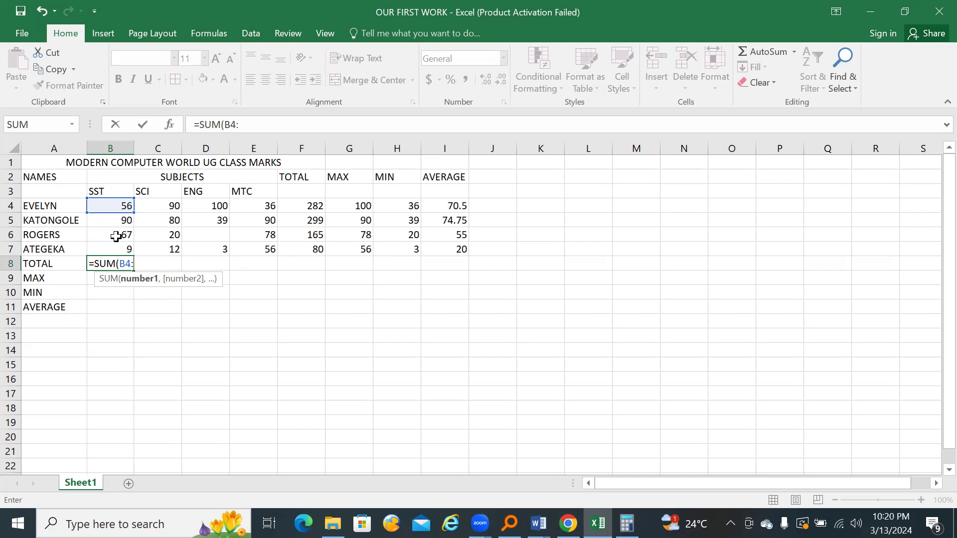
text(B7)
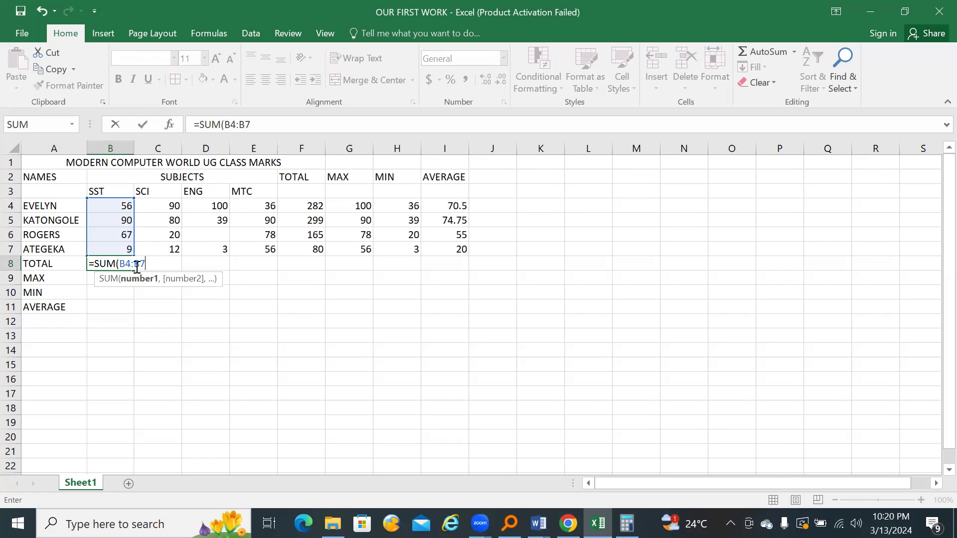
text())
key(Return)
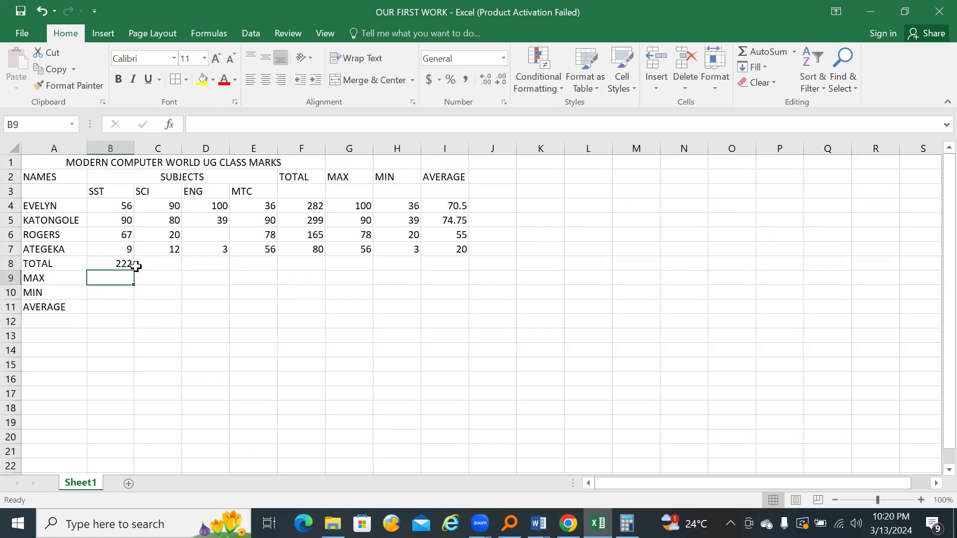
click(117, 262)
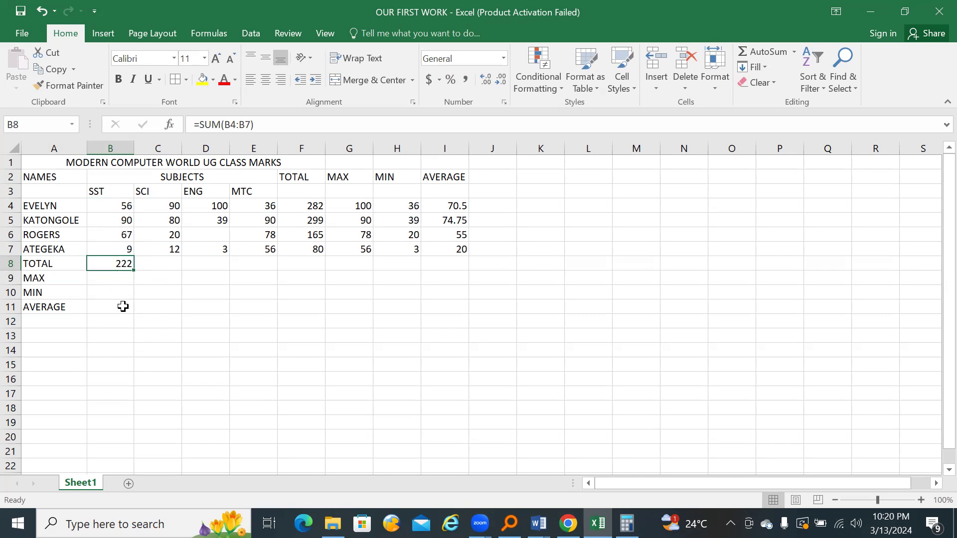
mouse_move(133, 270)
mouse_down()
mouse_move(345, 271)
mouse_move(136, 274)
mouse_up()
click(152, 280)
click(122, 281)
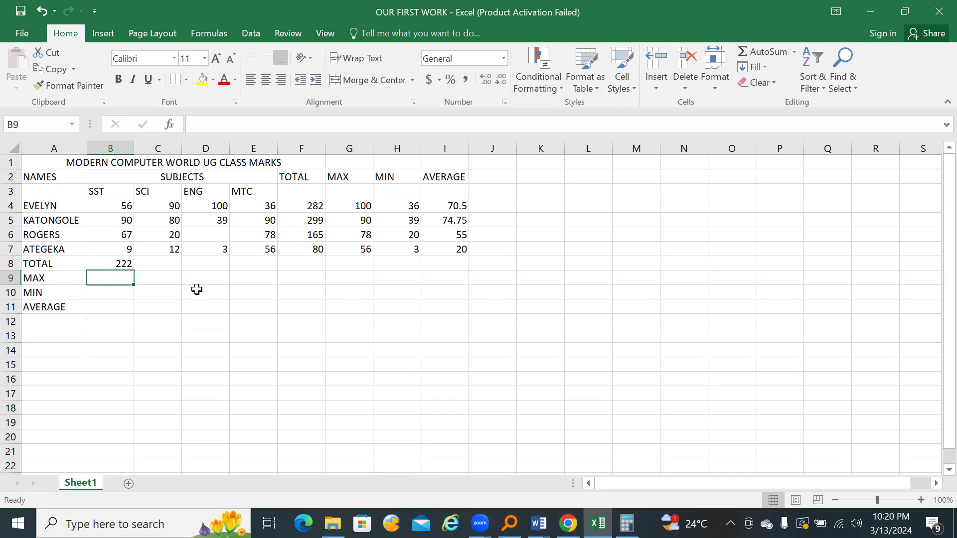
click(355, 304)
drag(536, 202, 546, 306)
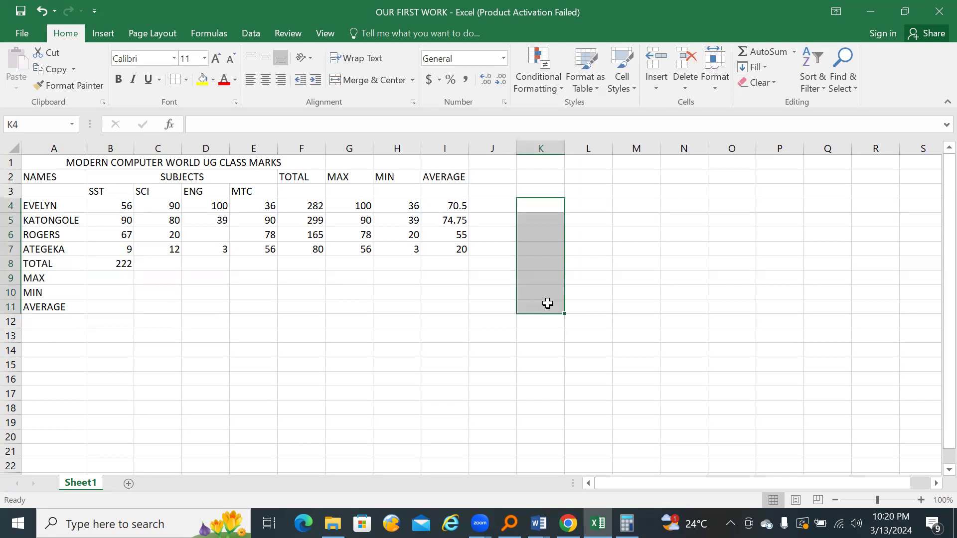
click(430, 273)
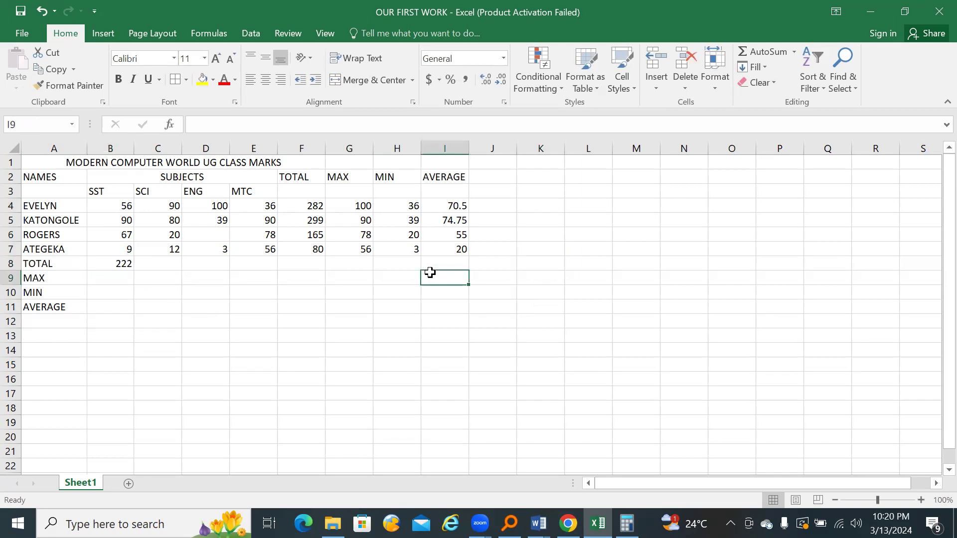
click(328, 295)
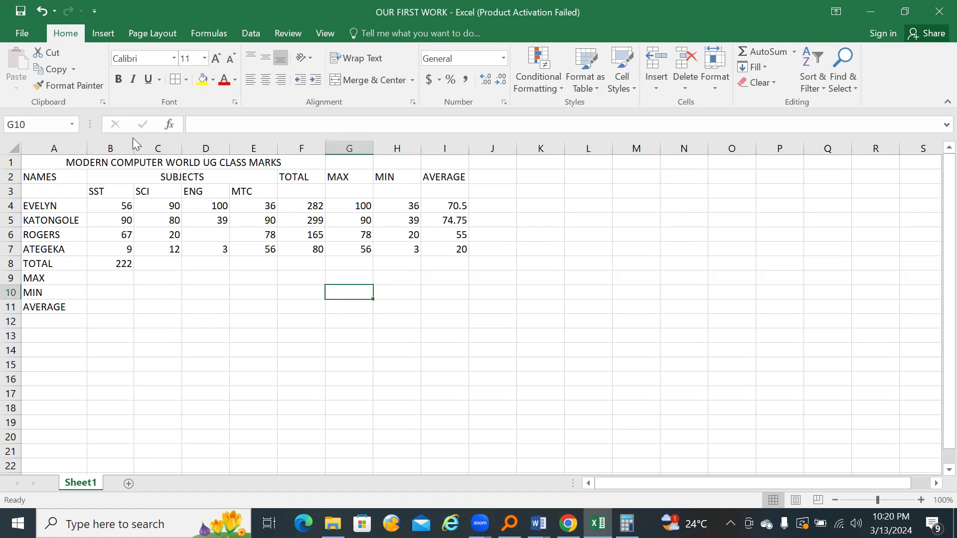
Step: Check the print preview of the class marks sheet and return to the worksheet without printing
click(30, 35)
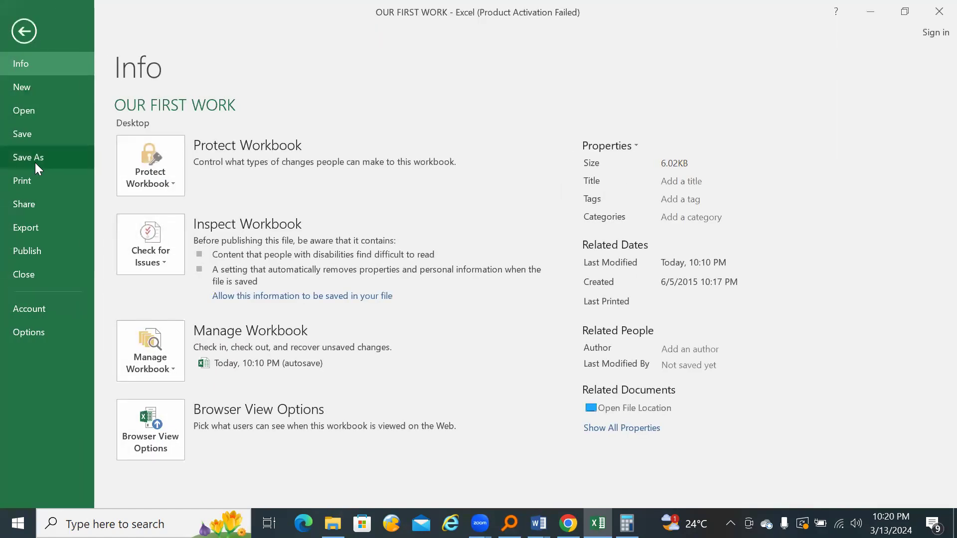
click(35, 179)
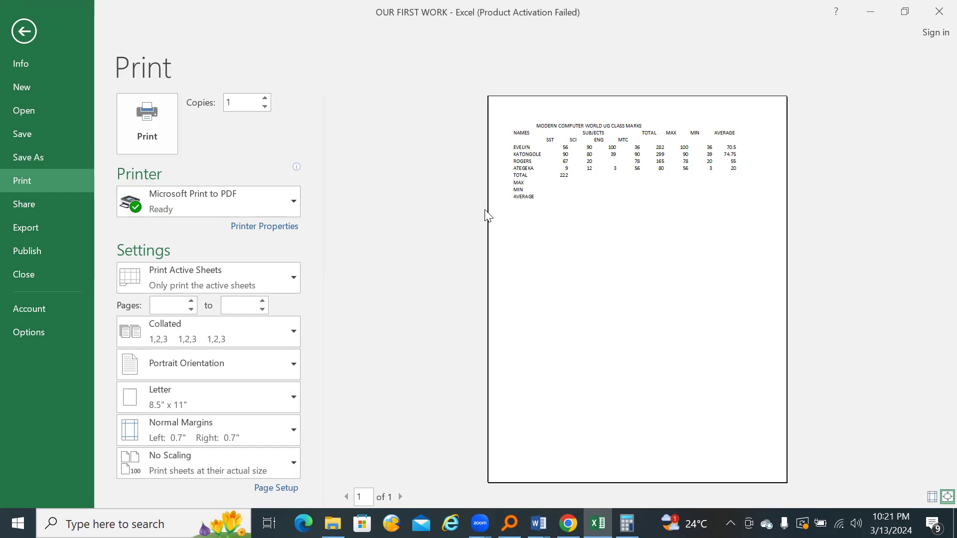
click(32, 31)
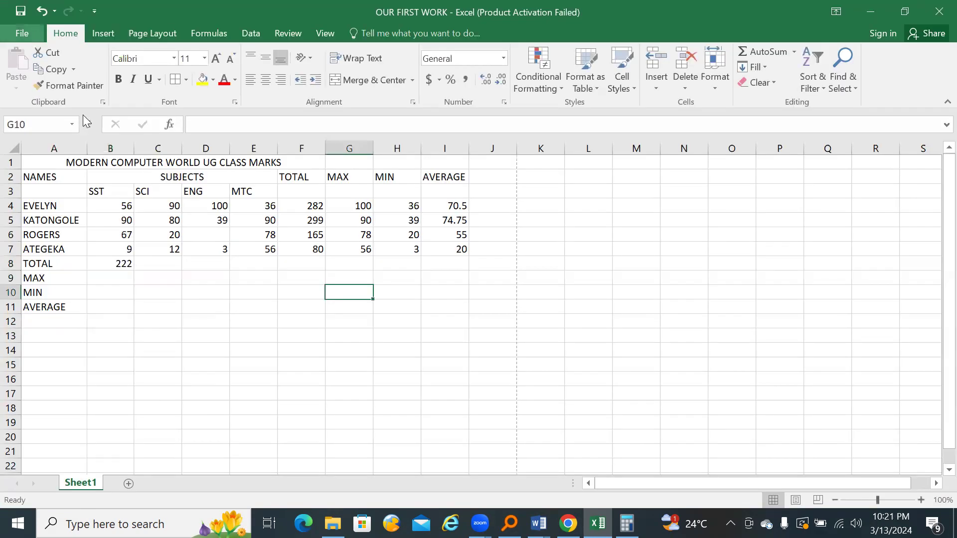